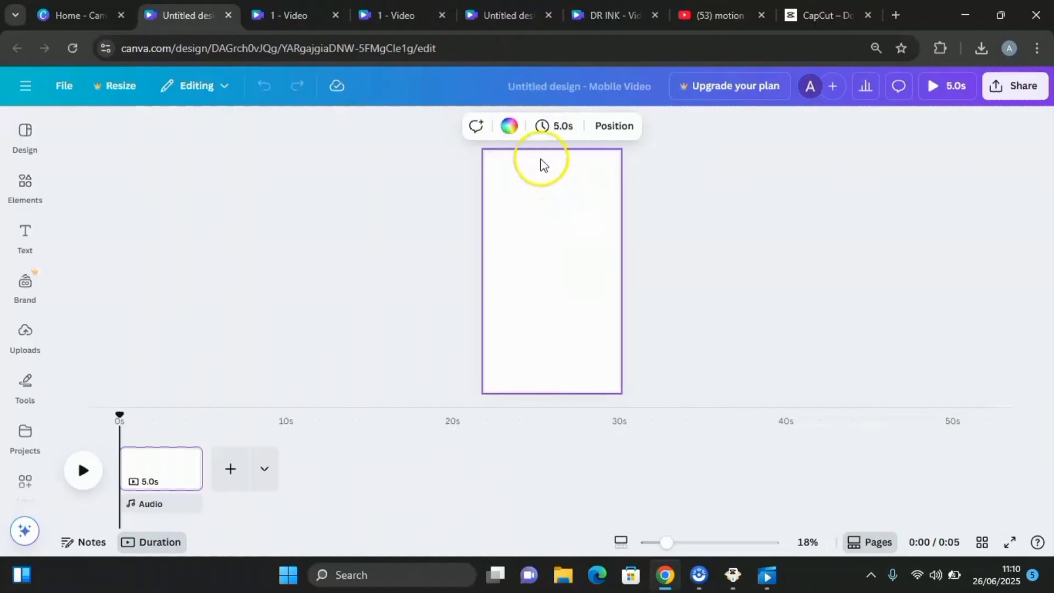
Set the page background to a light peach custom colour, starting from the default brown and lightening it.
left_click(511, 129)
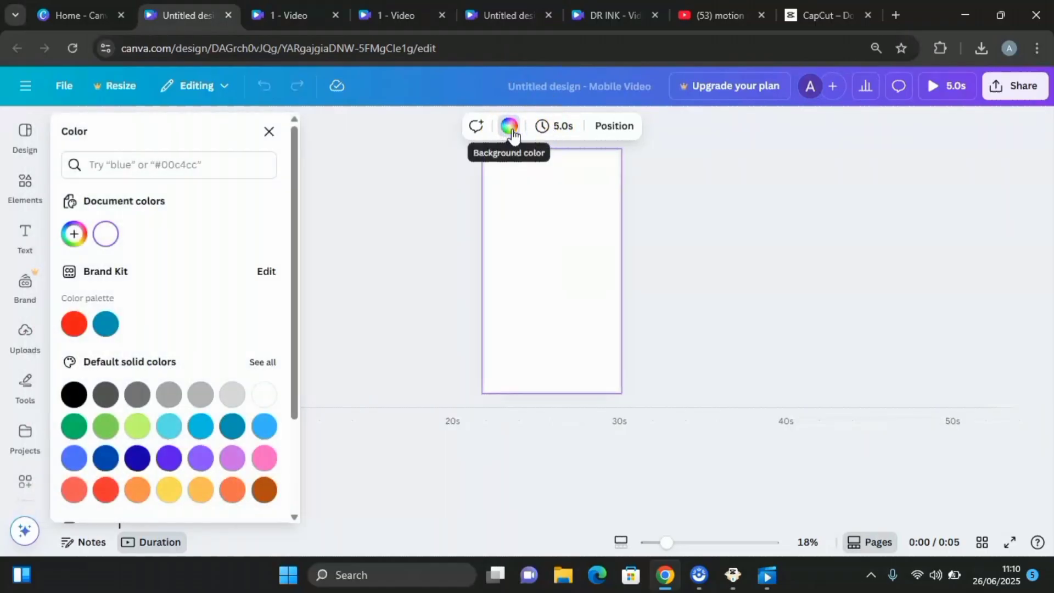
scroll(150, 304, "down", 3)
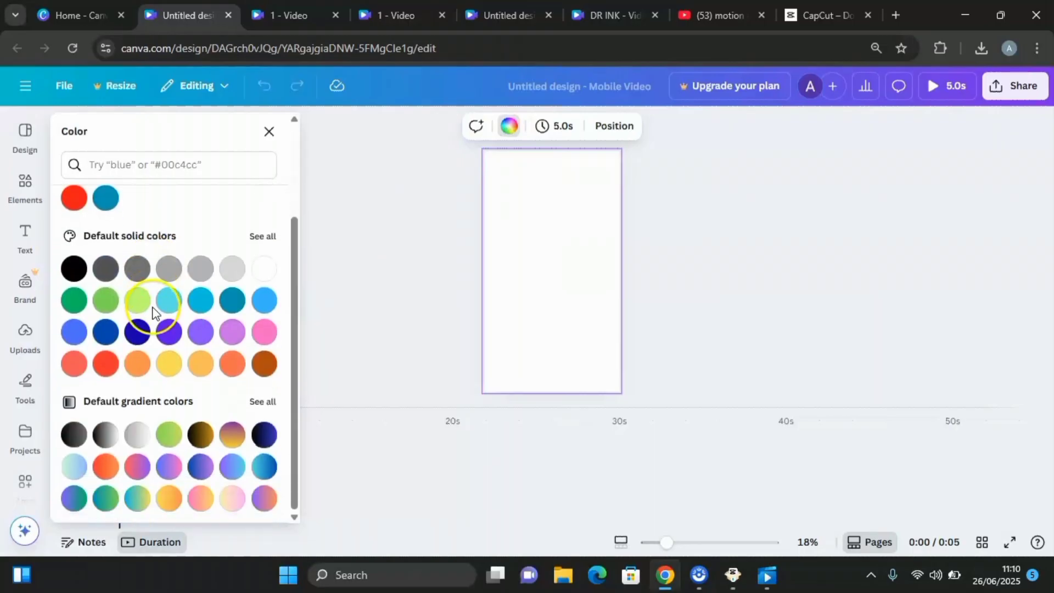
left_click(265, 365)
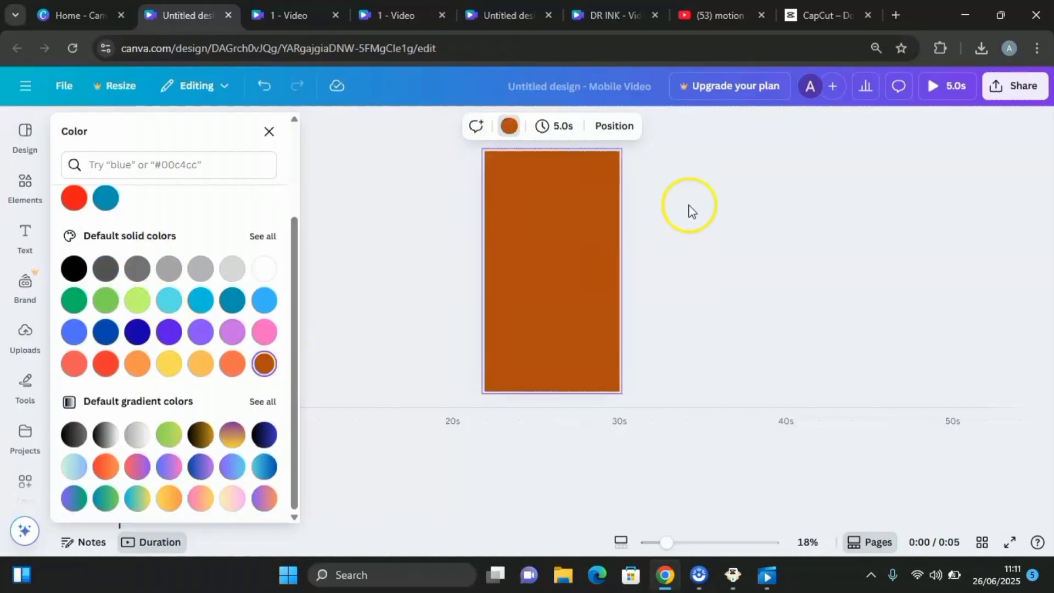
scroll(155, 266, "up", 3)
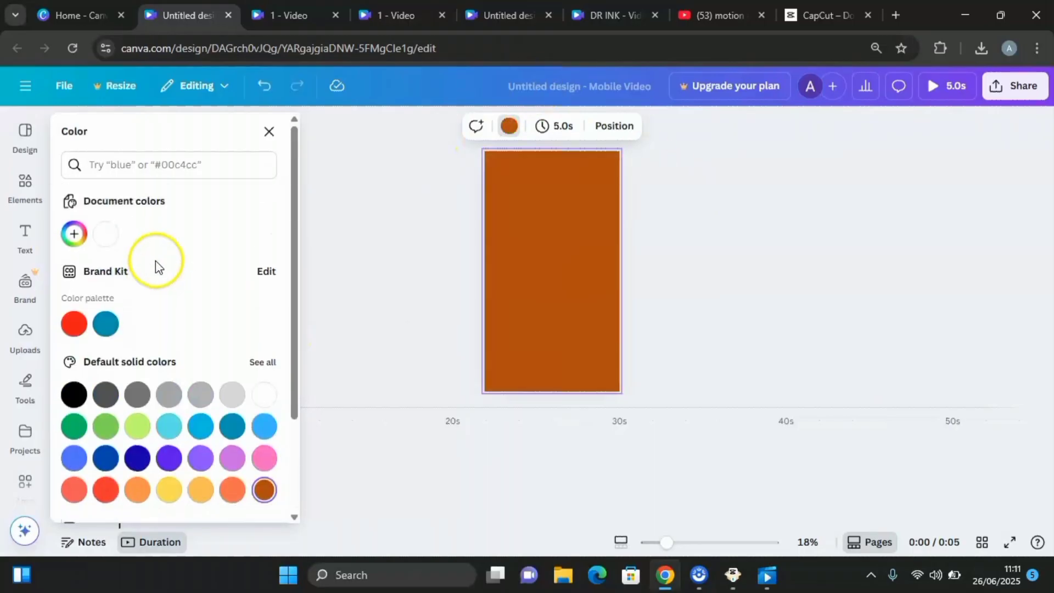
left_click(82, 239)
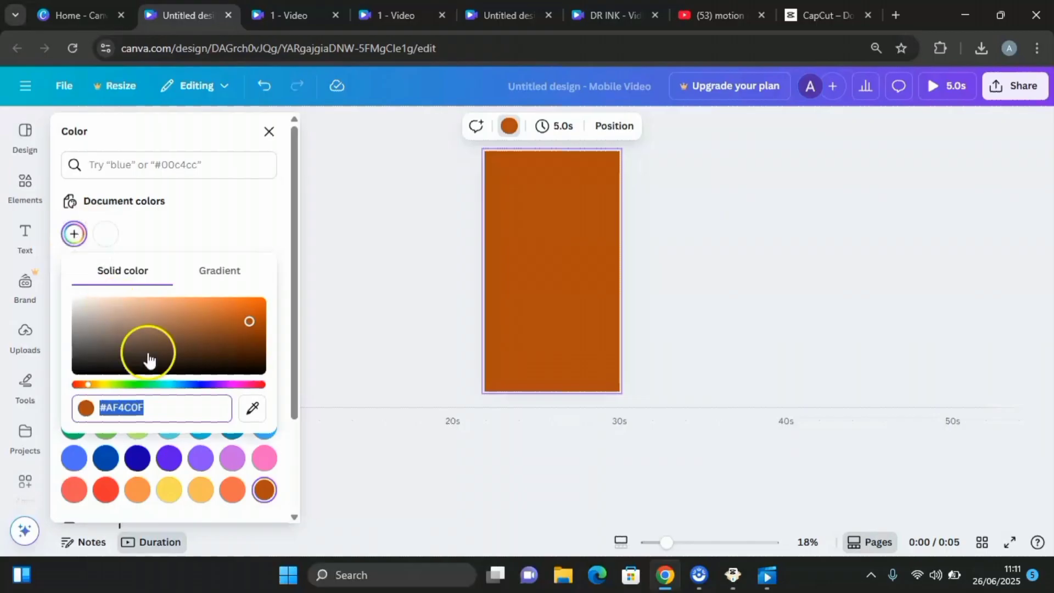
left_click_drag(249, 322, 145, 297)
left_click(420, 288)
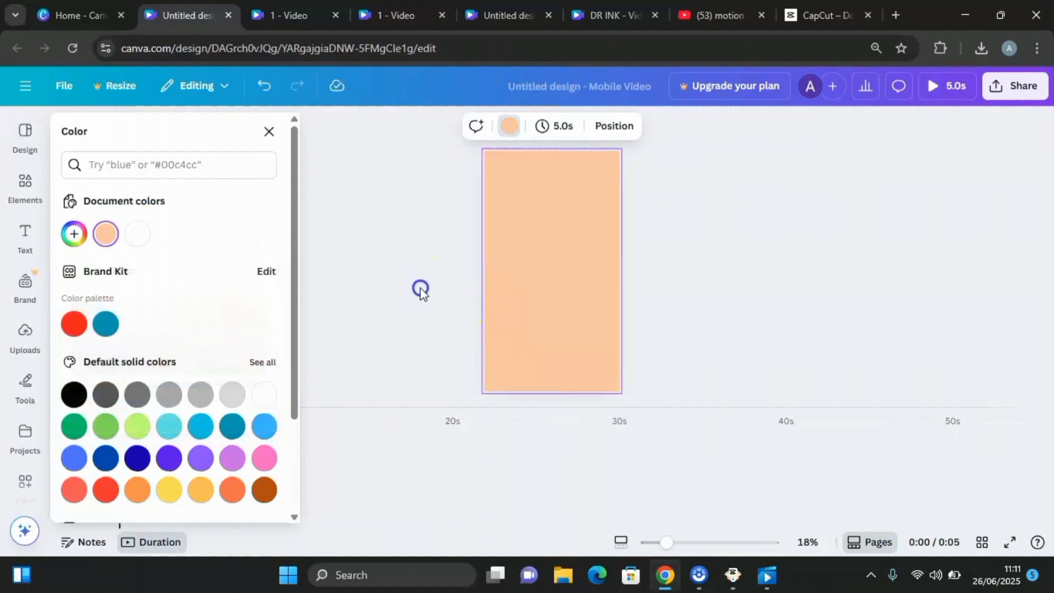
left_click(420, 288)
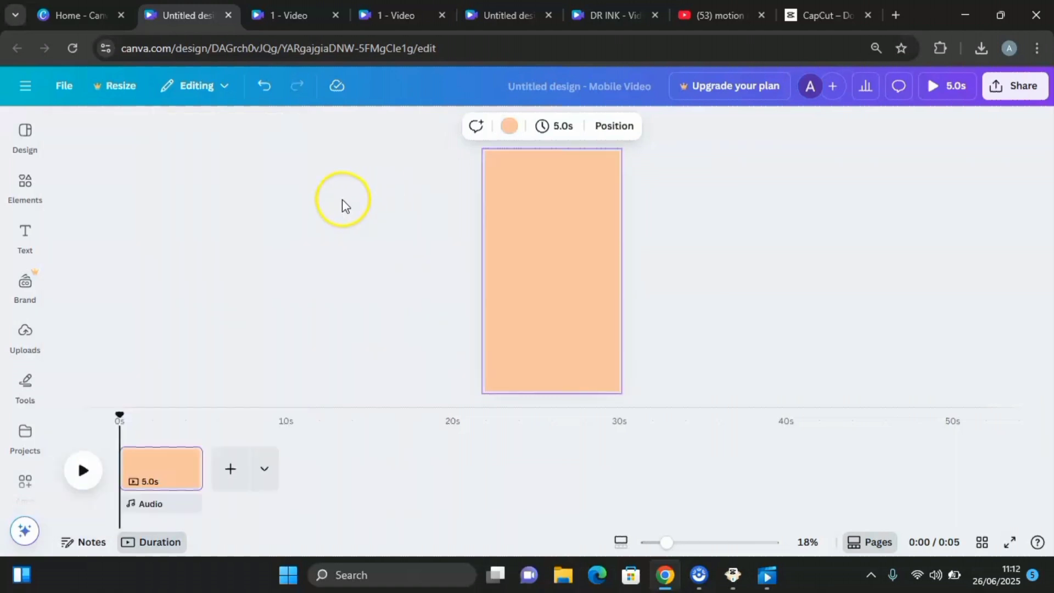
Search the elements for "polaroid camera" and limit the results to graphics.
left_click(24, 195)
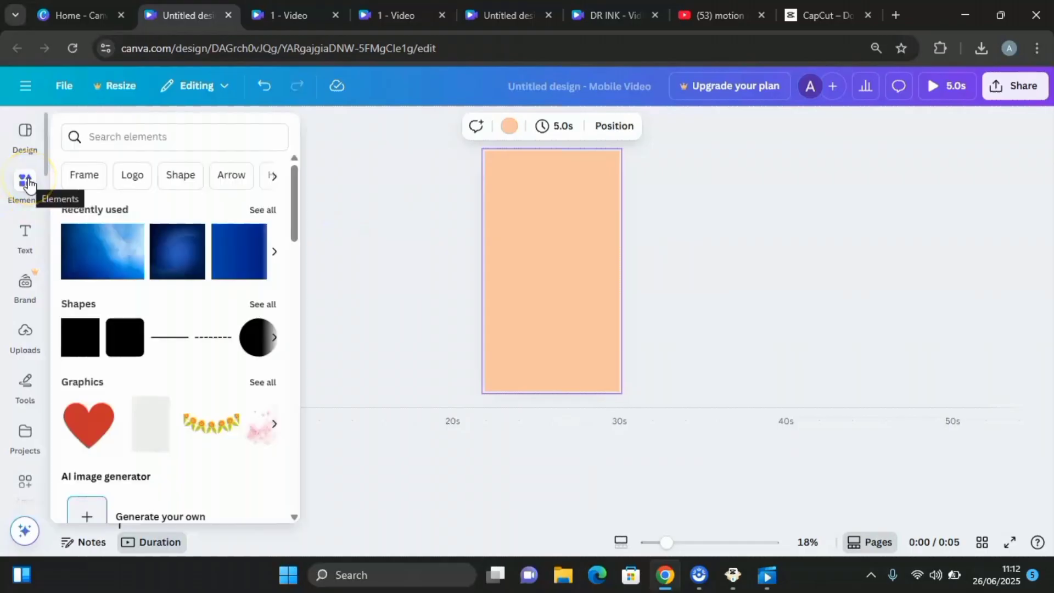
left_click(106, 144)
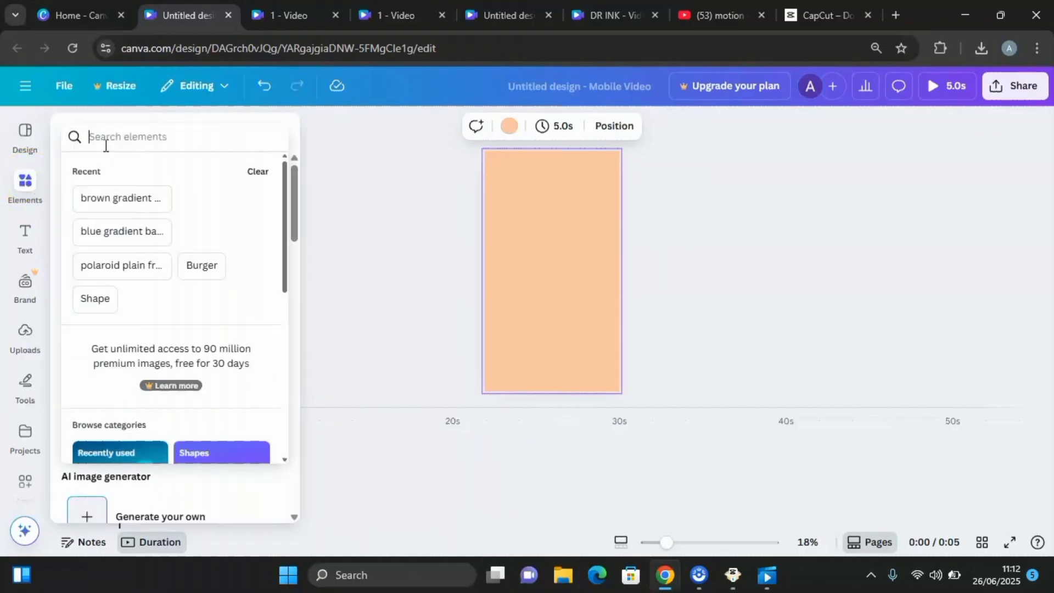
type("polaroid")
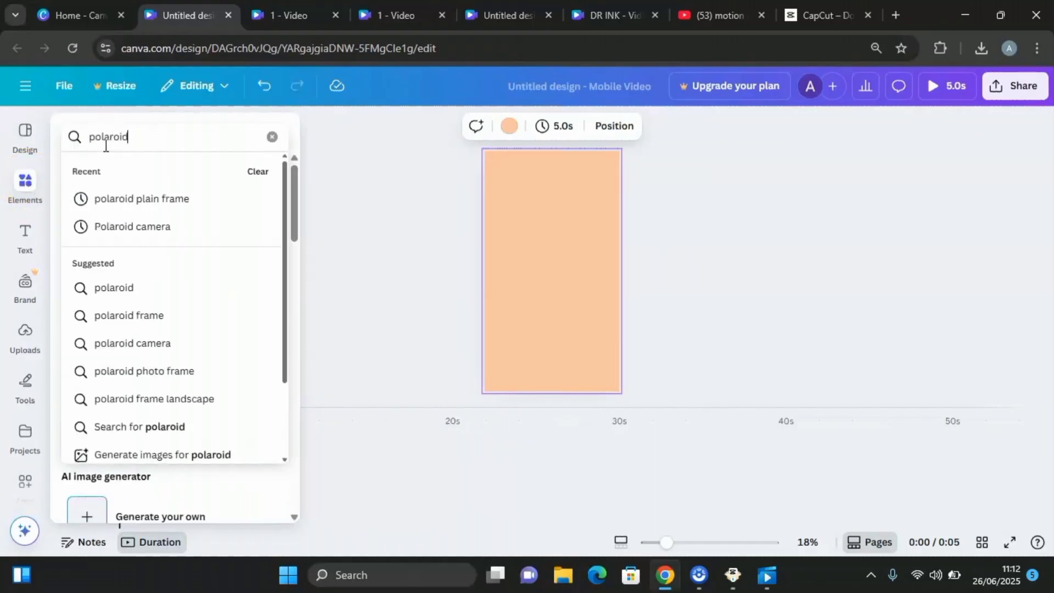
type(" came")
left_click(160, 189)
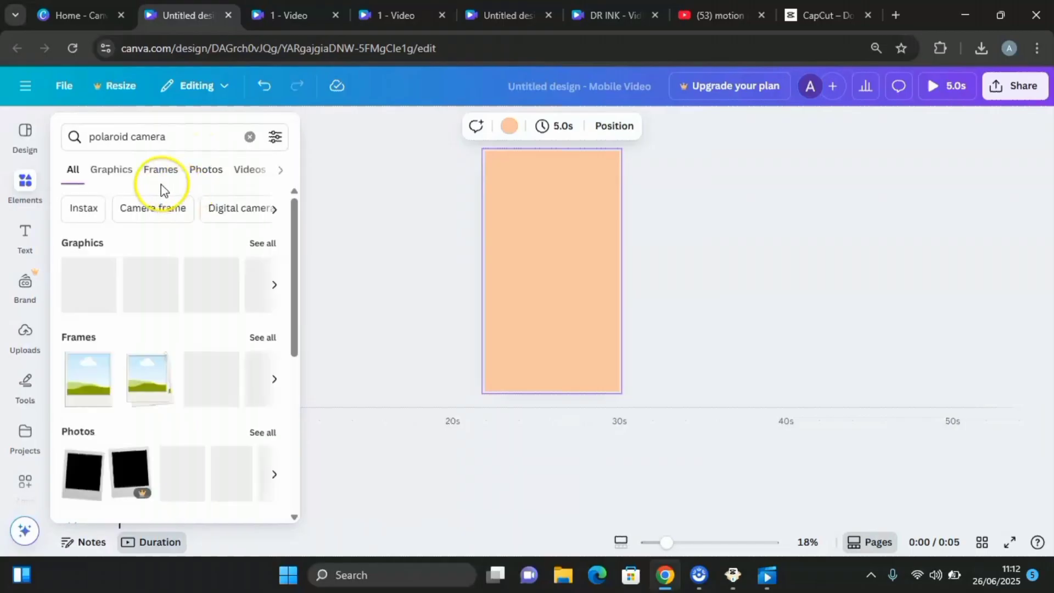
left_click(121, 172)
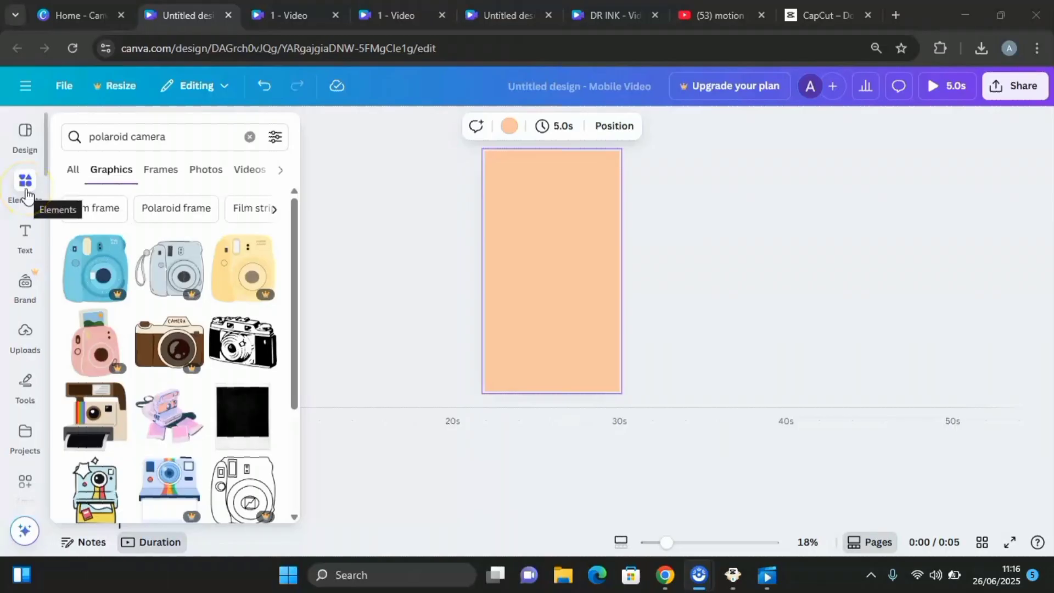
Add the uploaded green instant camera image to the page, enlarge it, and place it centred in the lower half.
left_click(25, 236)
left_click(24, 335)
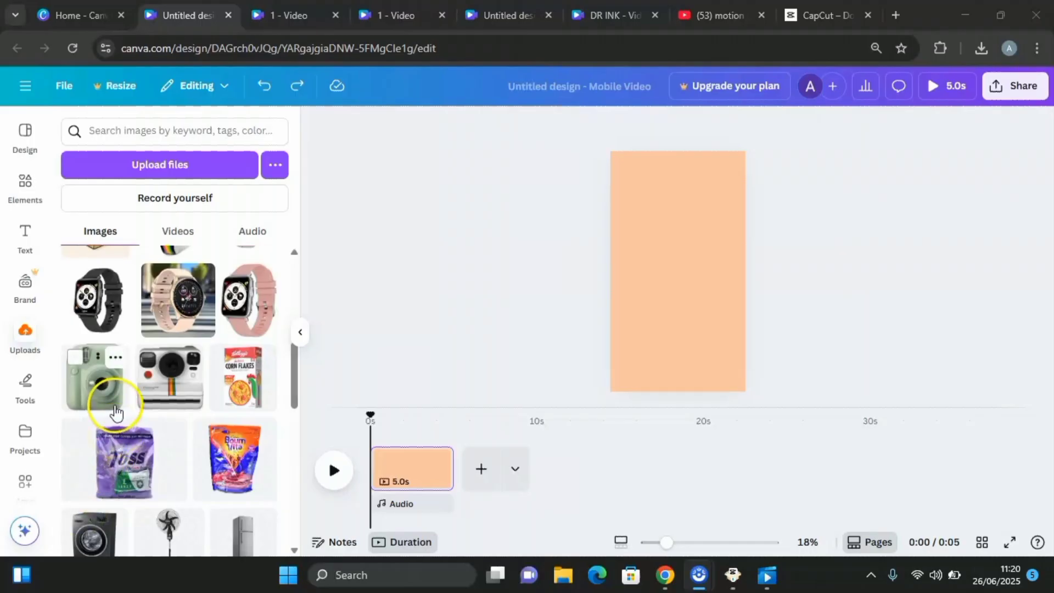
left_click(102, 386)
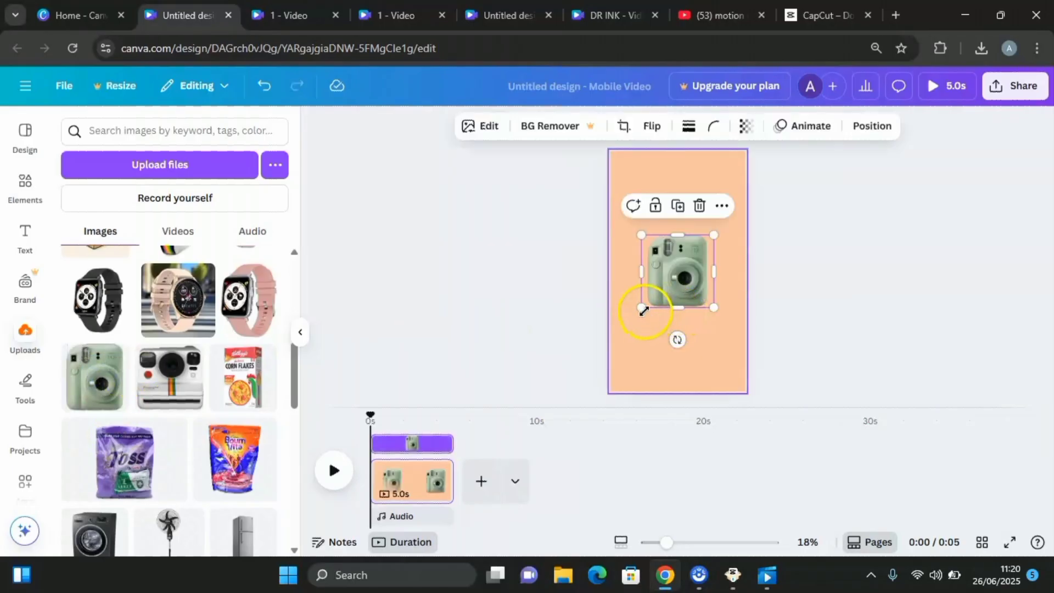
left_click_drag(642, 307, 677, 335)
left_click_drag(726, 280, 738, 268)
left_click_drag(693, 302, 680, 346)
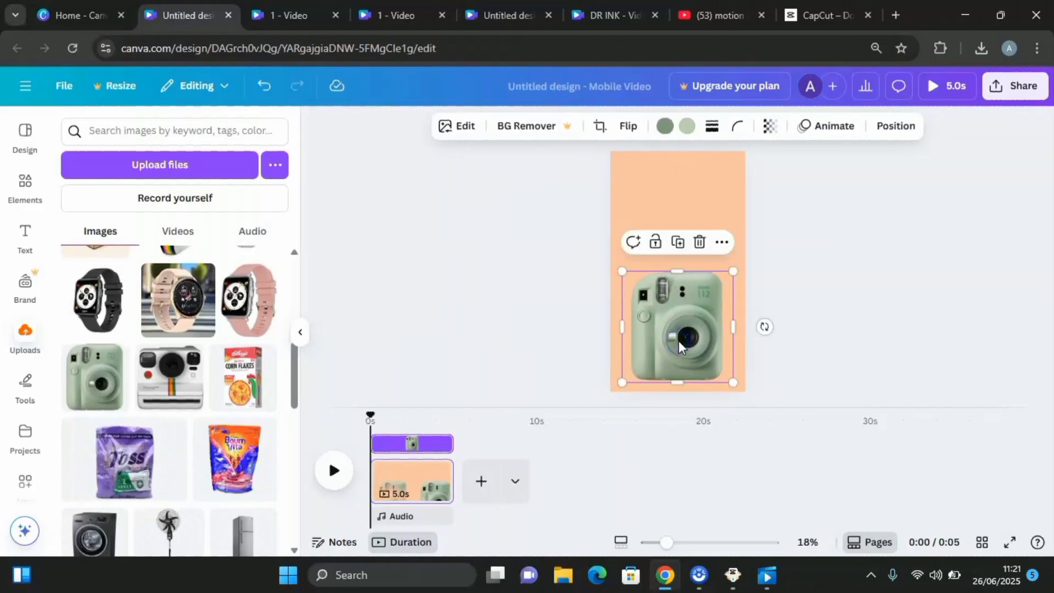
left_click(858, 299)
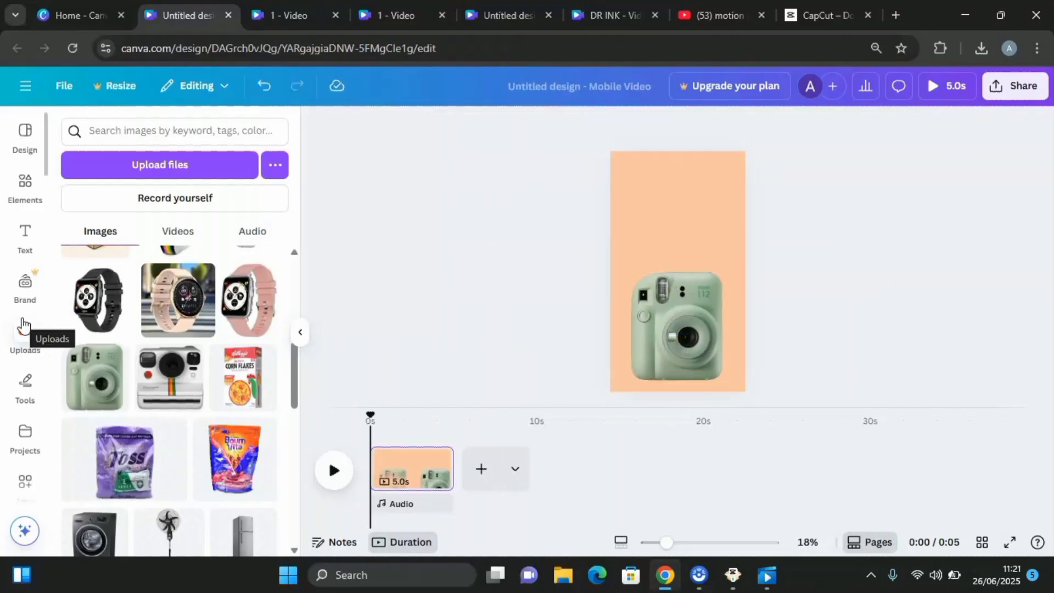
Add the single portrait polaroid frame from the "polaroid camera" frame results and place it above the camera.
left_click(24, 190)
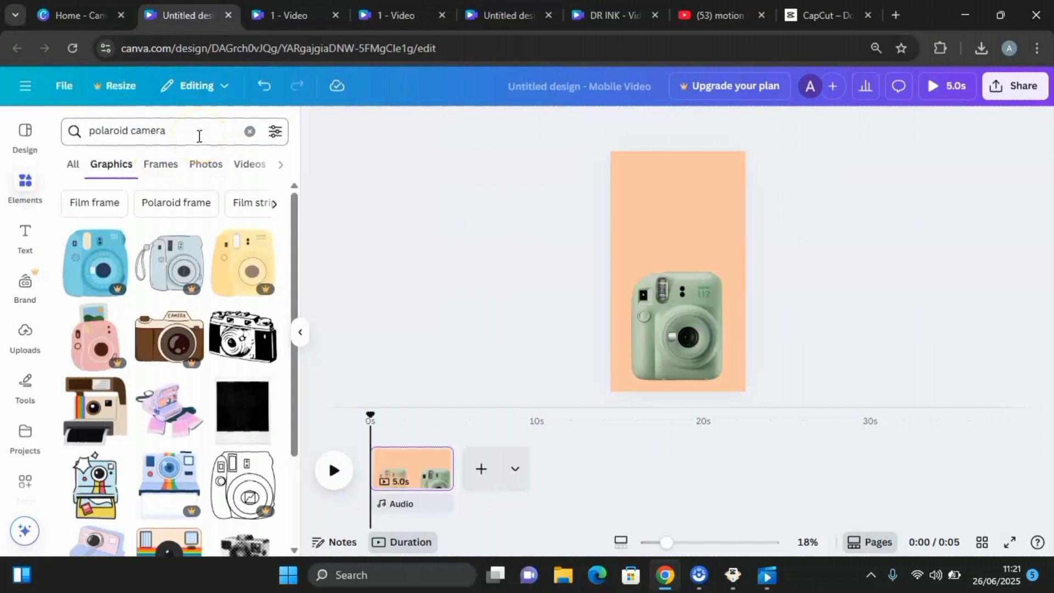
left_click(163, 166)
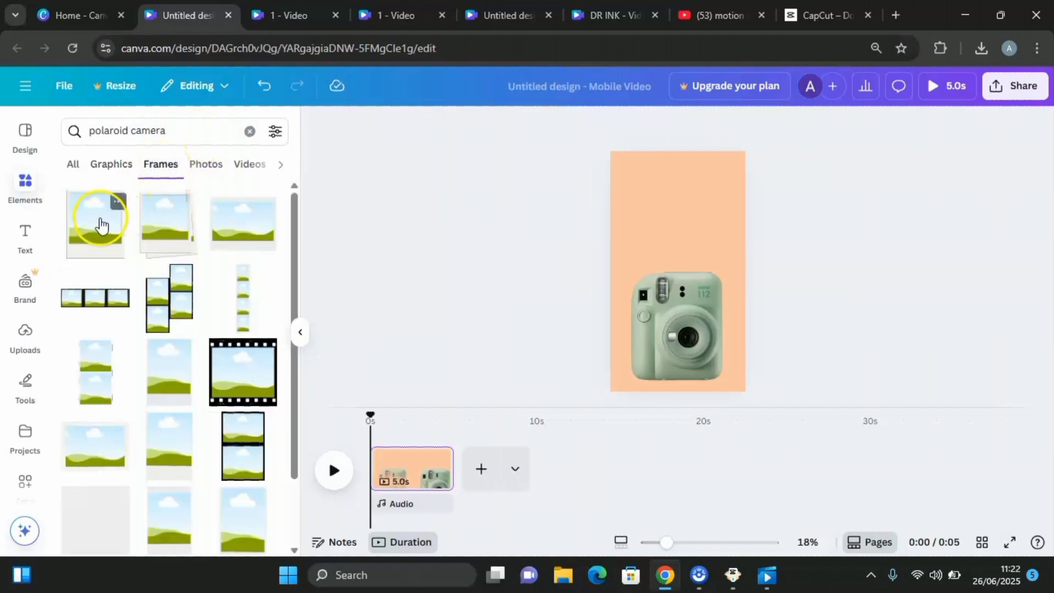
left_click(100, 222)
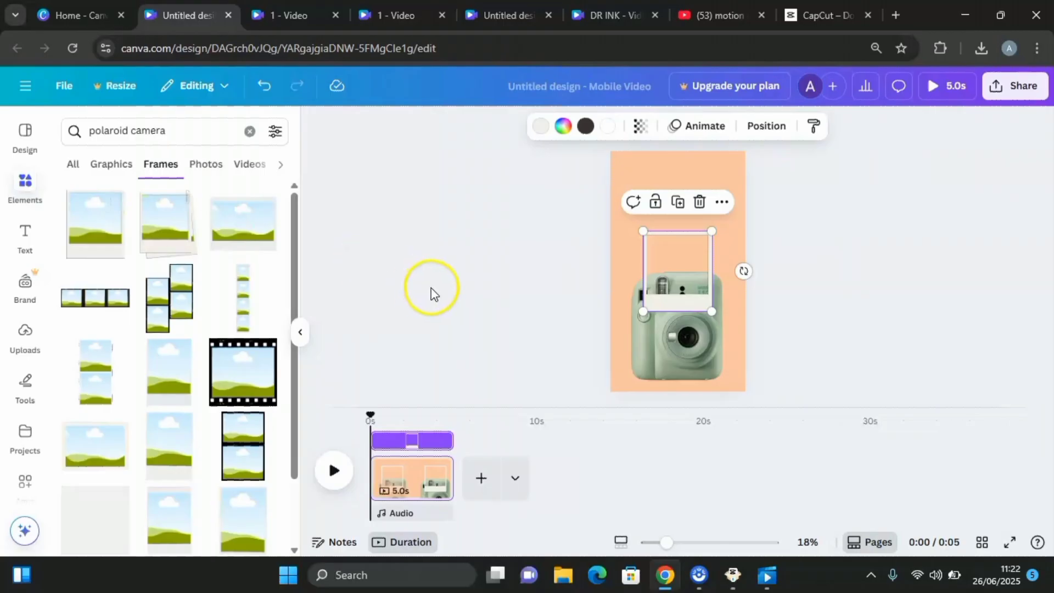
left_click_drag(690, 260, 691, 197)
Search the elements for "brown gradient background" photos and fill the polaroid frame with the dark, smoky orange-brown one.
left_click(189, 127)
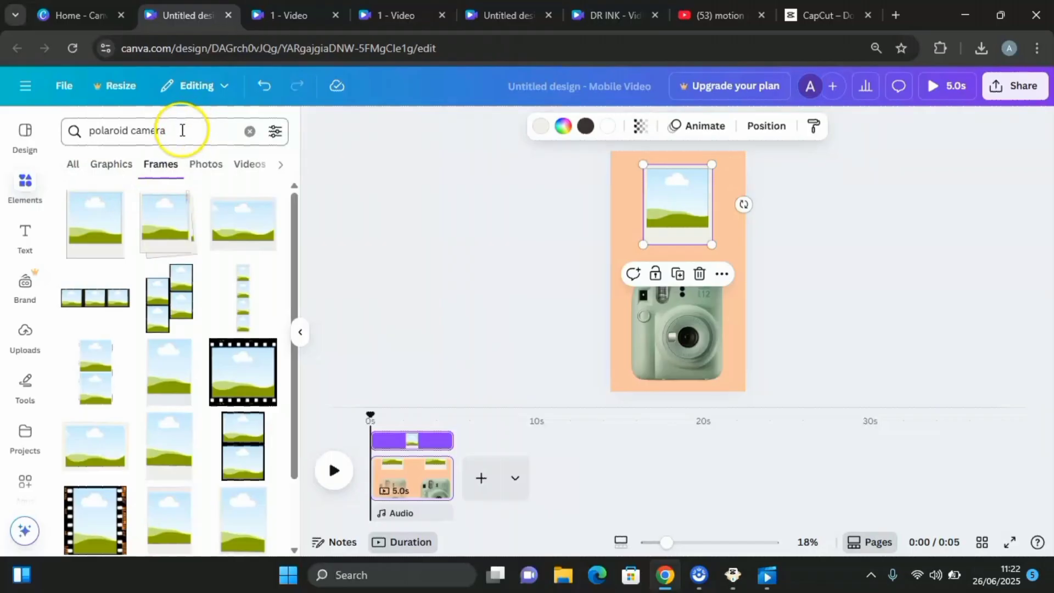
left_click(250, 131)
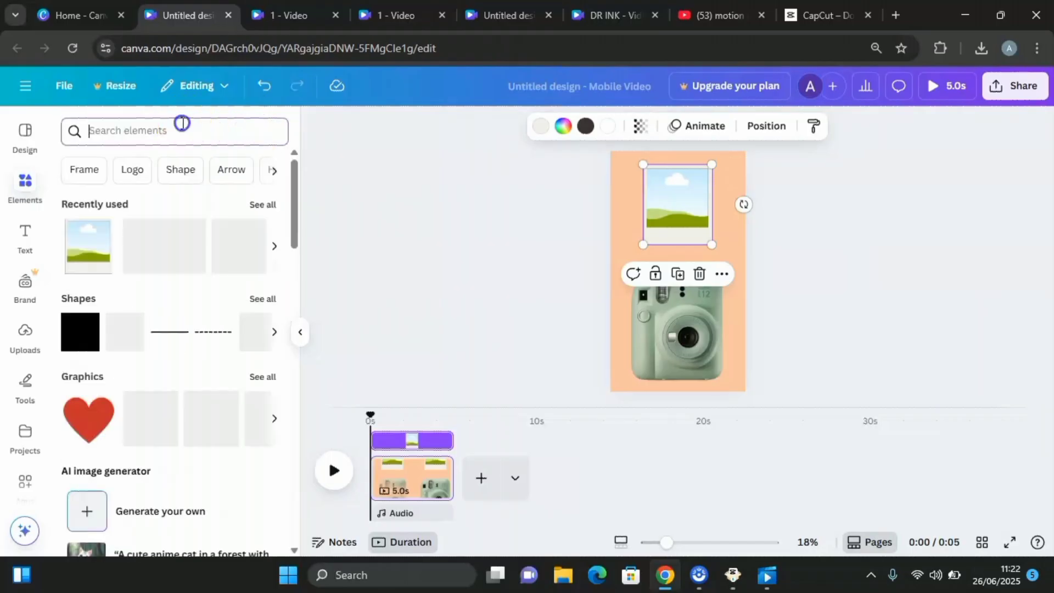
type("brown")
left_click(185, 196)
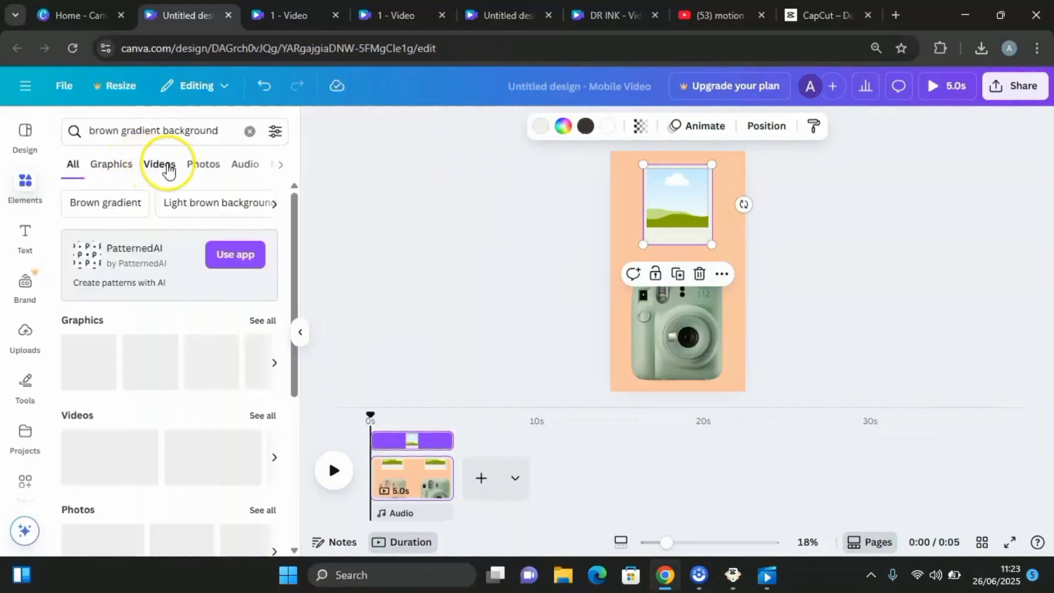
left_click(206, 164)
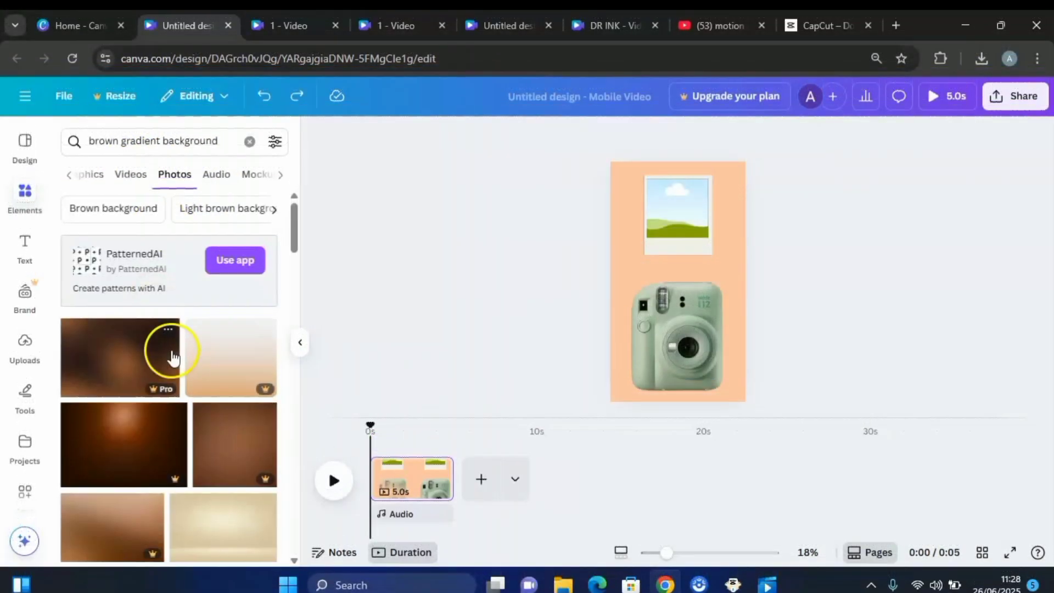
scroll(167, 354, "down", 3)
scroll(172, 358, "up", 1)
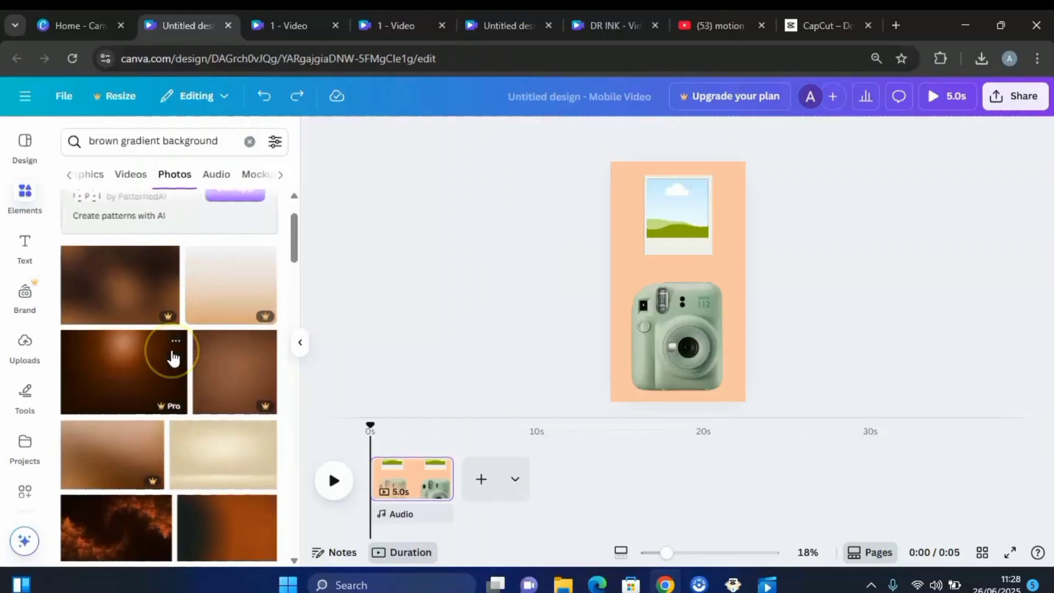
scroll(173, 358, "down", 3)
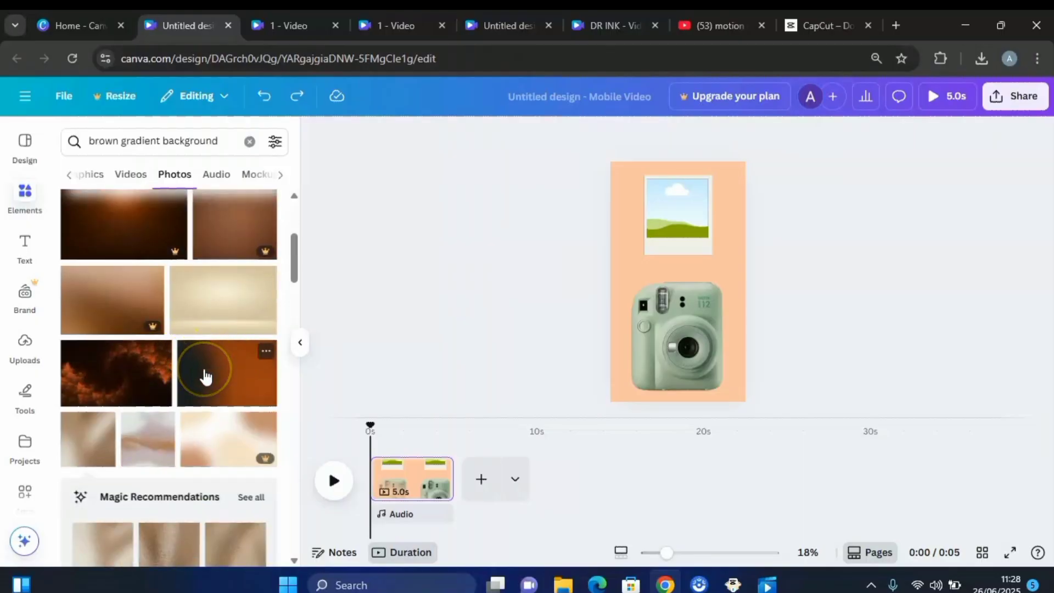
scroll(206, 378, "down", 2)
left_click(110, 301)
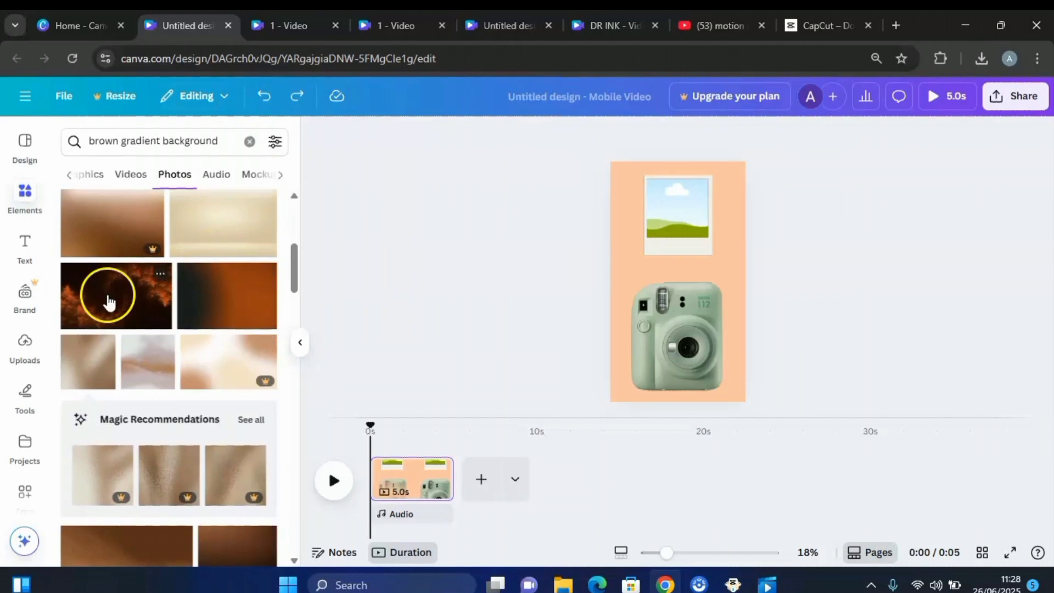
left_click_drag(111, 299, 674, 210)
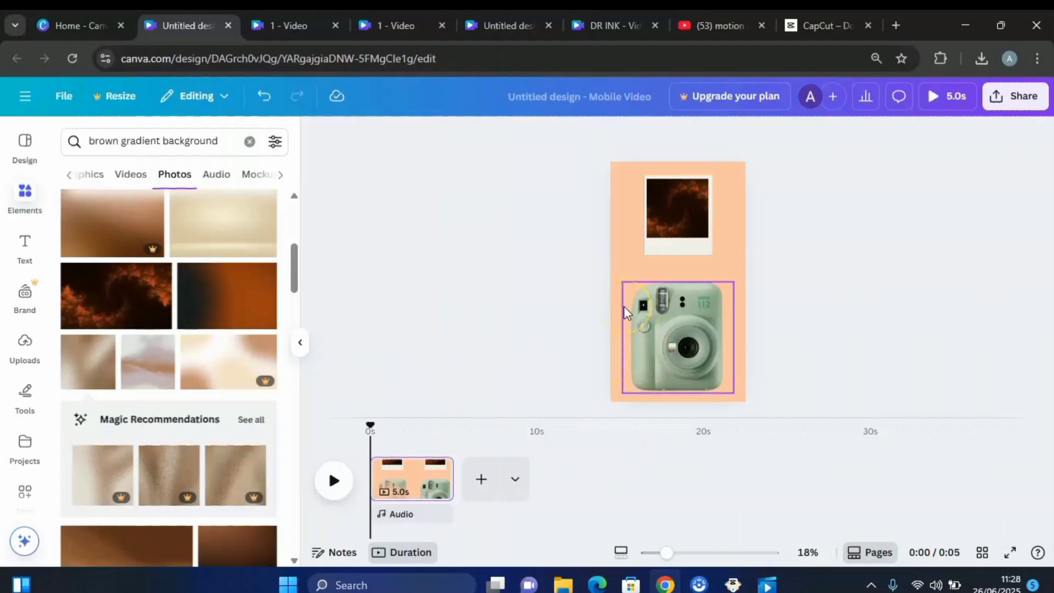
Add the text "50% OFF" in white at size 79, centred over the dark photo in the polaroid frame.
key("t")
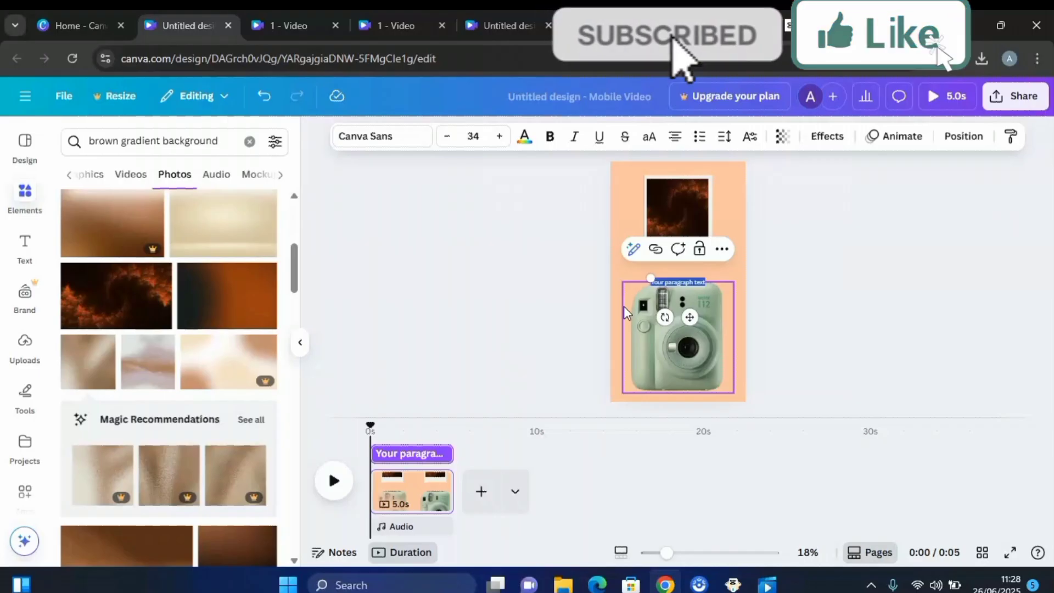
type("50% OFF")
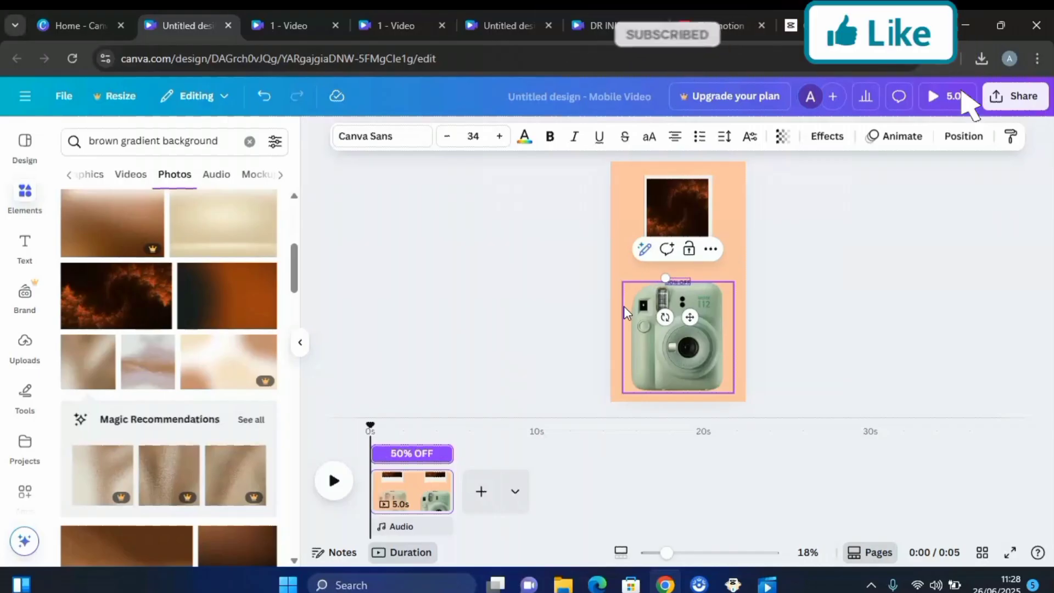
left_click(679, 282)
left_click_drag(663, 278, 637, 252)
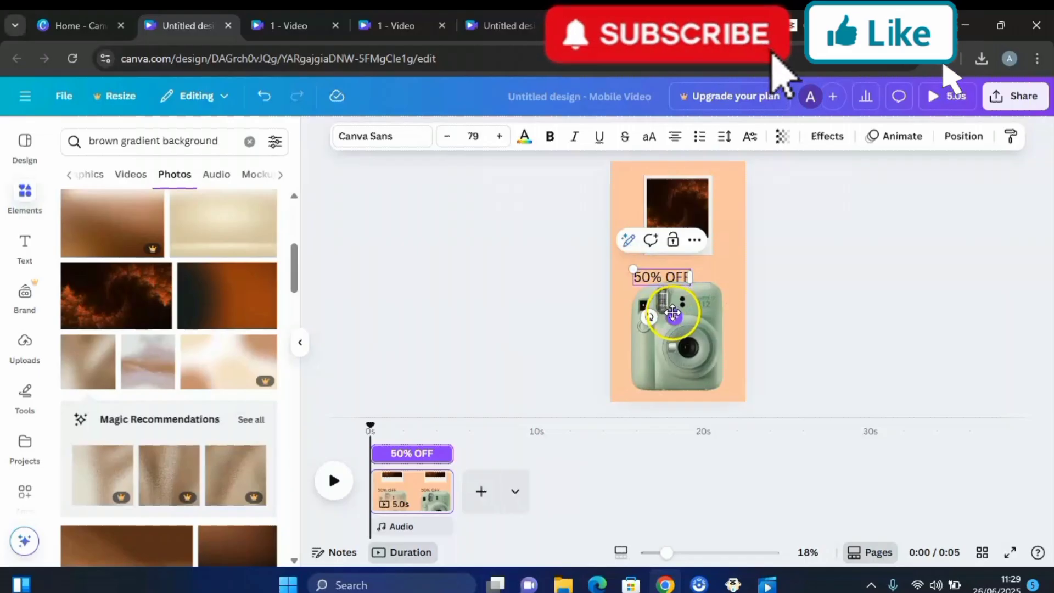
left_click_drag(675, 317, 690, 246)
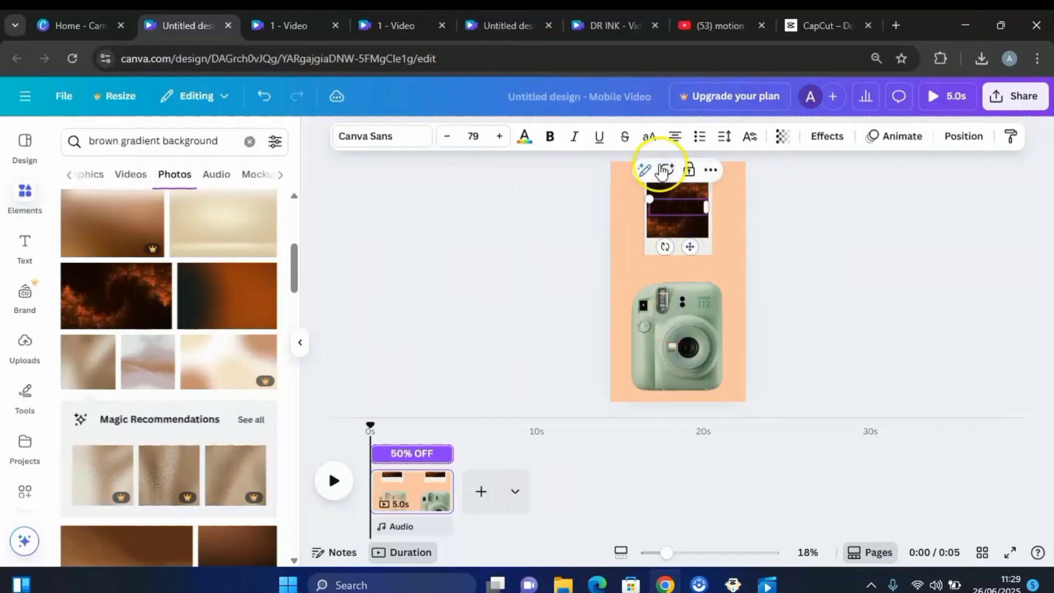
left_click(525, 142)
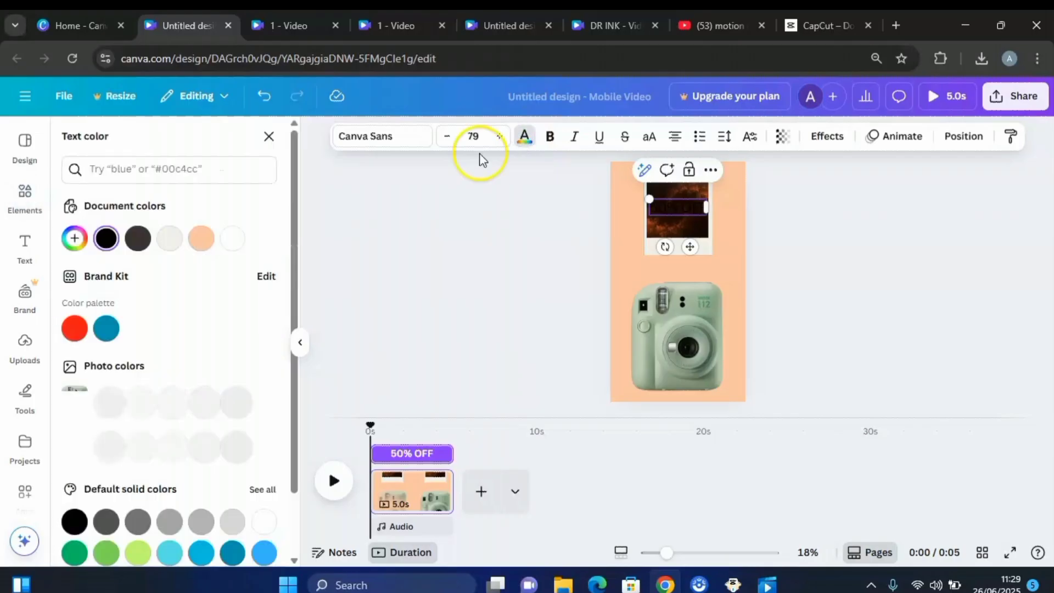
left_click(235, 245)
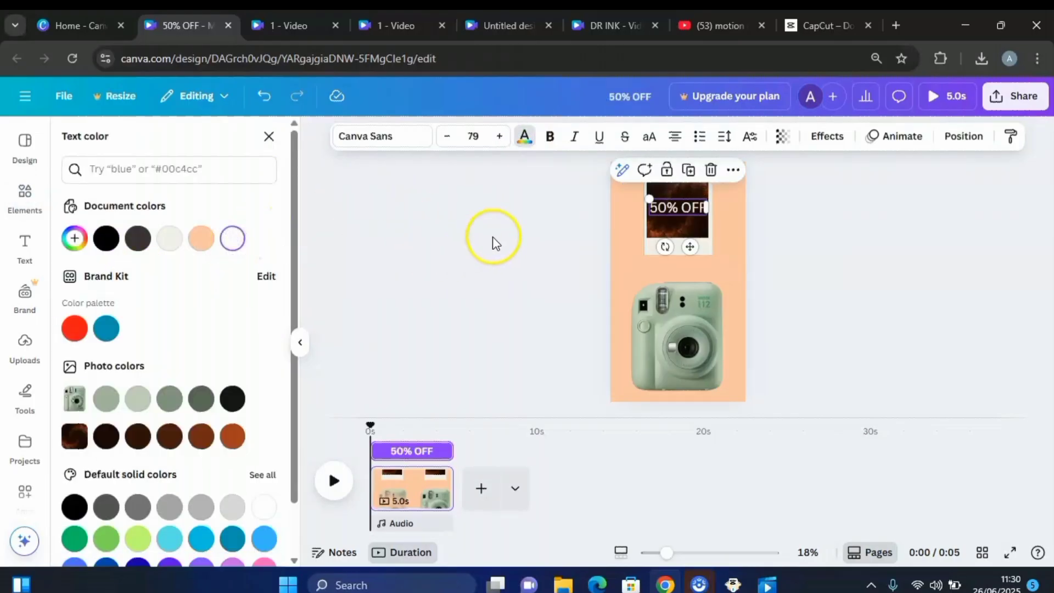
Set the "50% OFF" text in League Spartan, shrink it to size 63.5, and centre it within the dark photo.
left_click(413, 140)
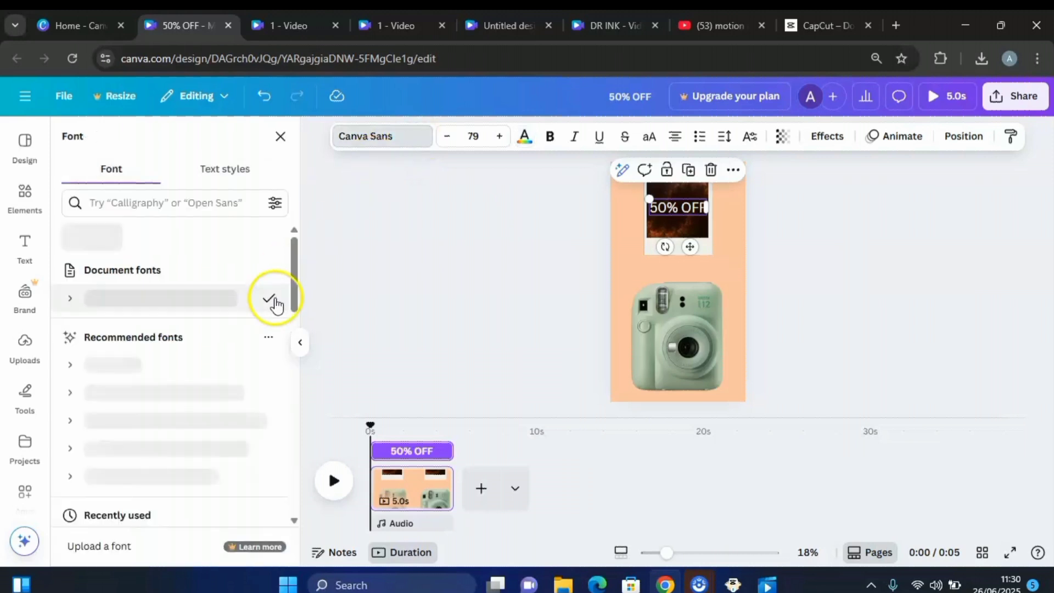
scroll(172, 344, "down", 5)
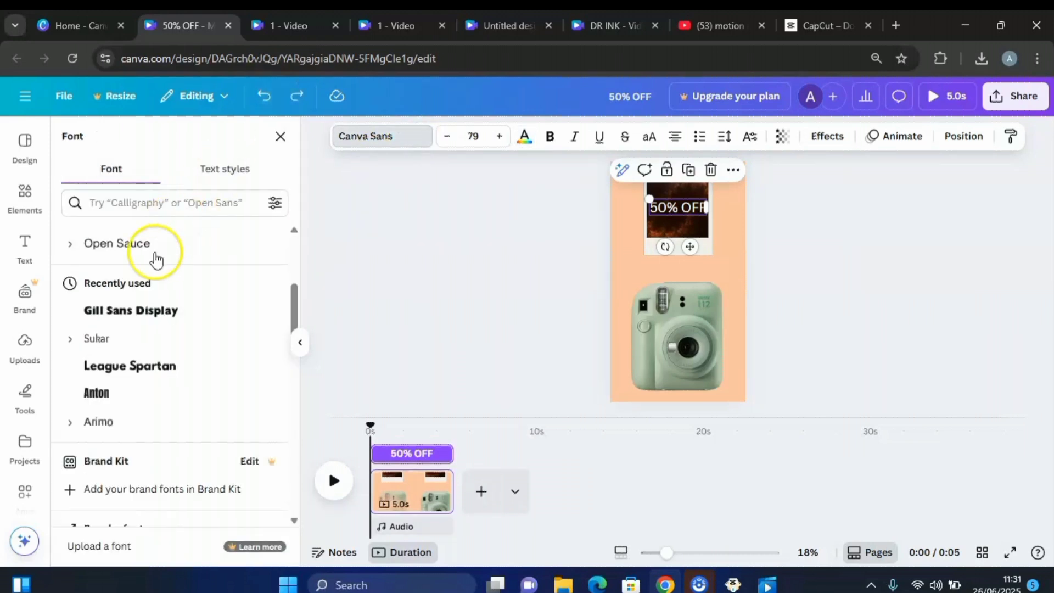
left_click(147, 372)
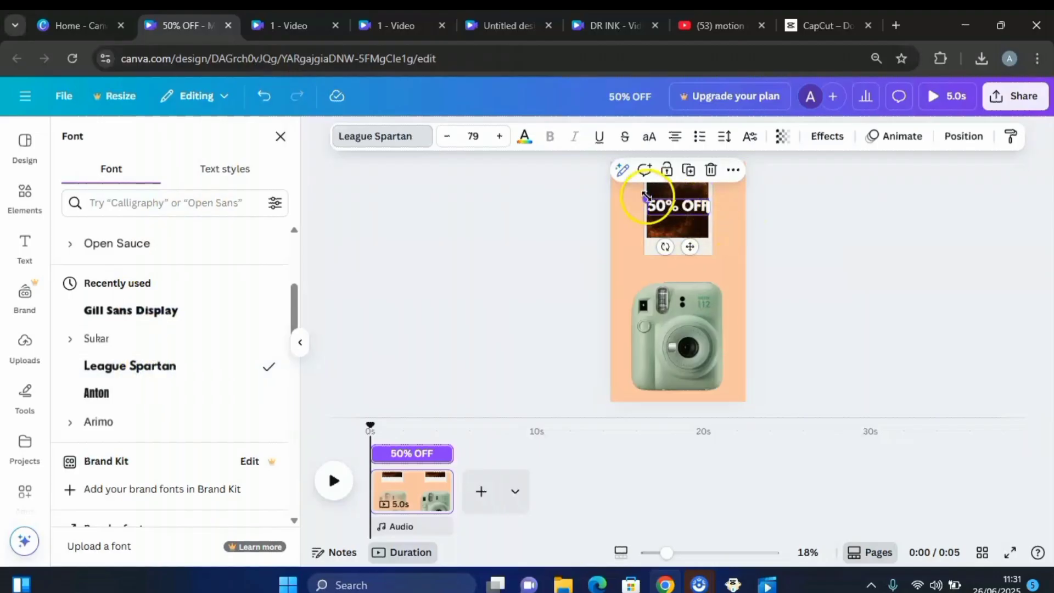
left_click_drag(647, 196, 658, 206)
left_click_drag(699, 247, 695, 248)
Group the "50% OFF" text with its polaroid, and place a duplicate of the group overlapping it to the lower left.
left_click_drag(570, 164, 752, 254)
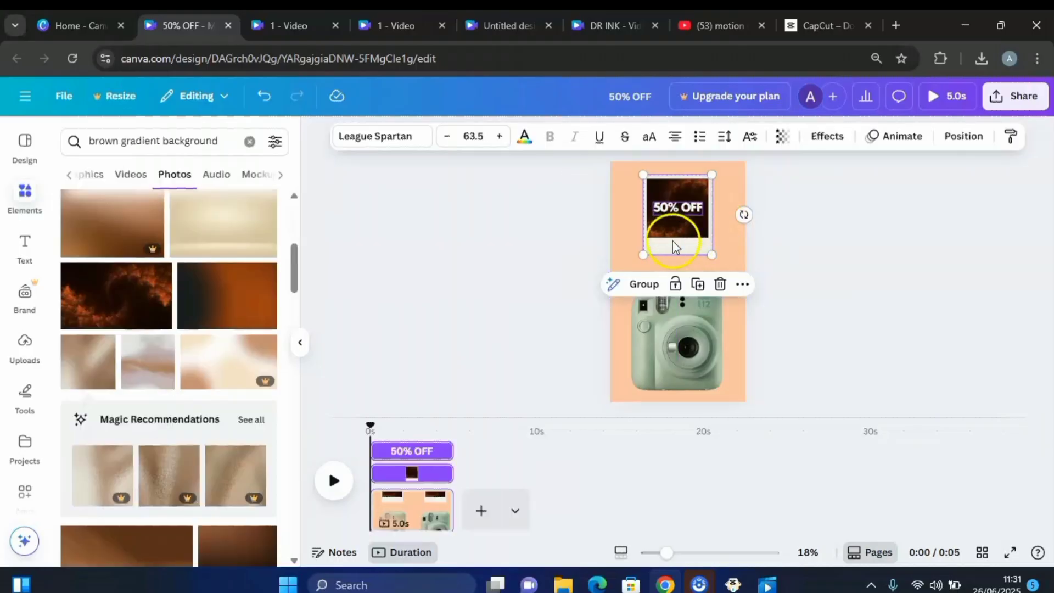
left_click(646, 284)
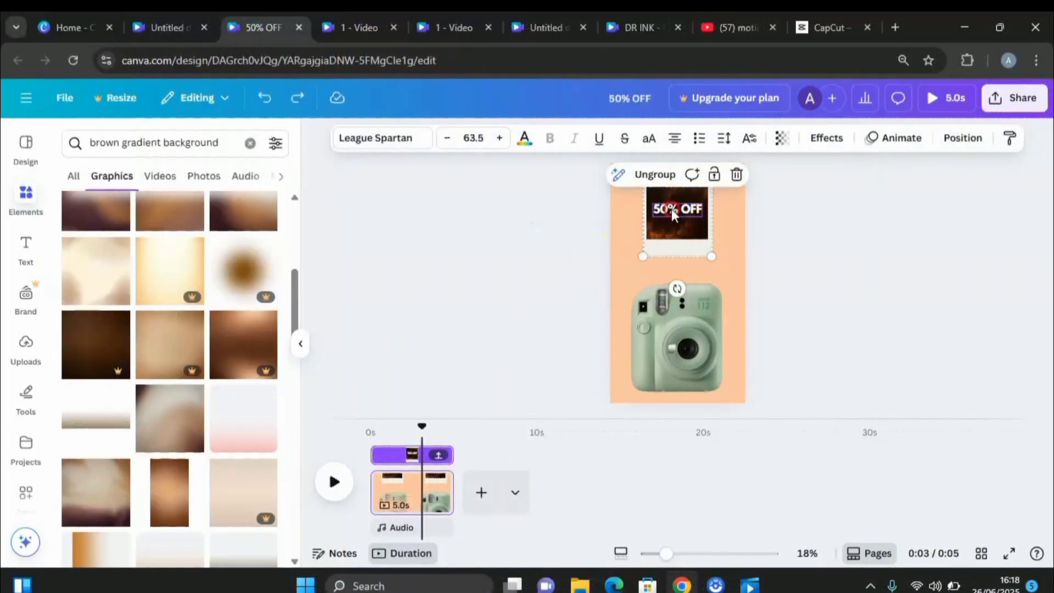
right_click(671, 209)
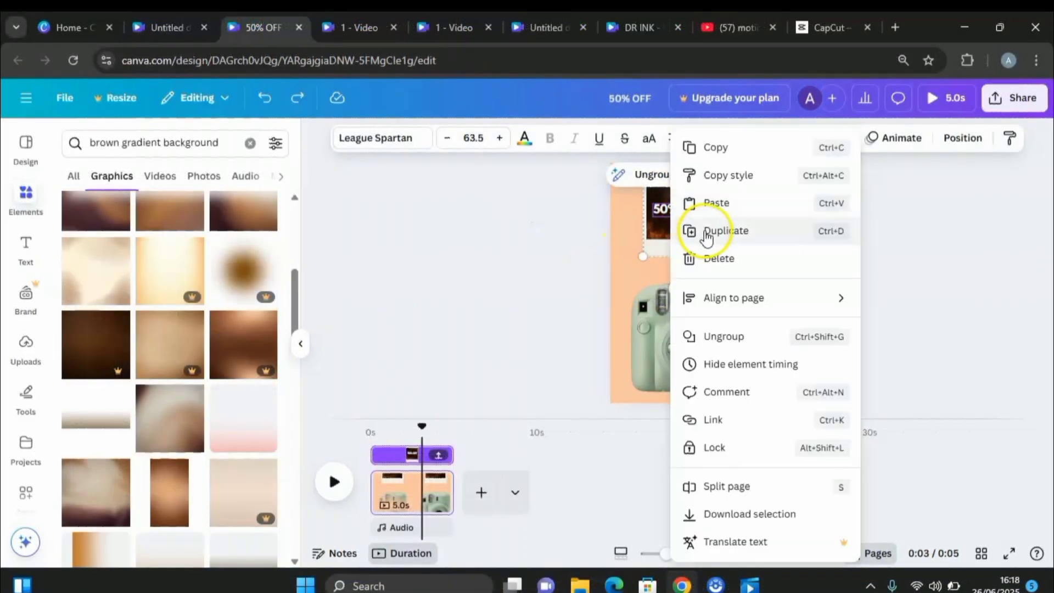
left_click(725, 231)
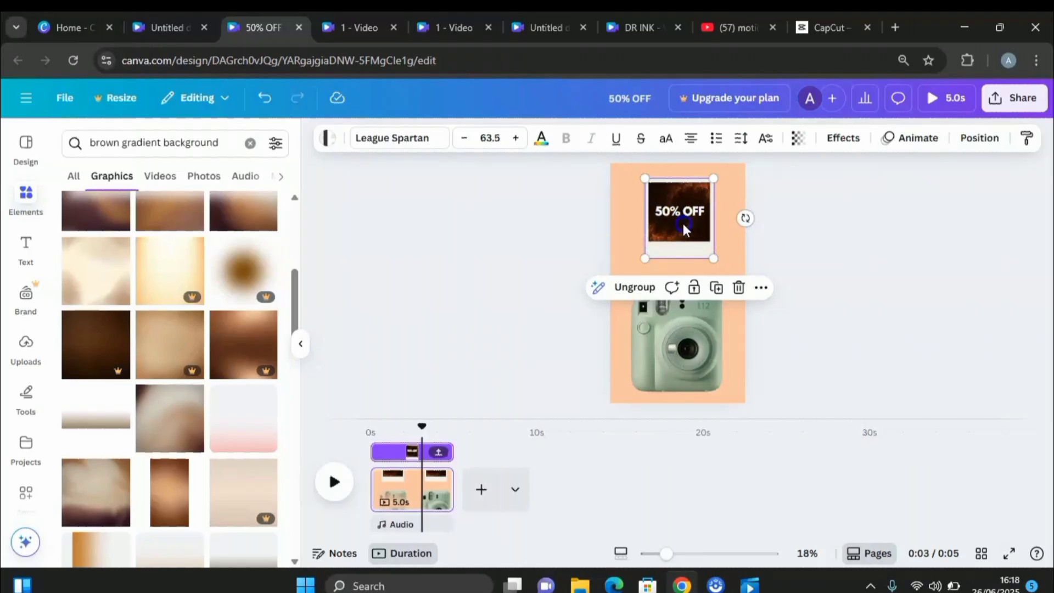
left_click_drag(684, 230, 662, 243)
left_click(593, 332)
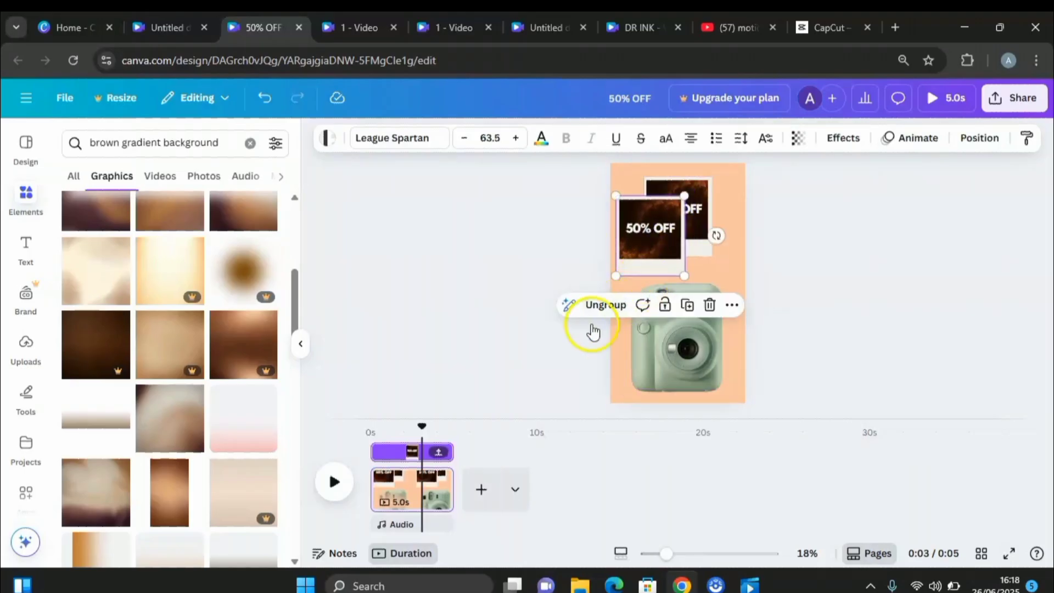
Ungroup the duplicated polaroid and replace its text with "ORDER NOW".
left_click(608, 305)
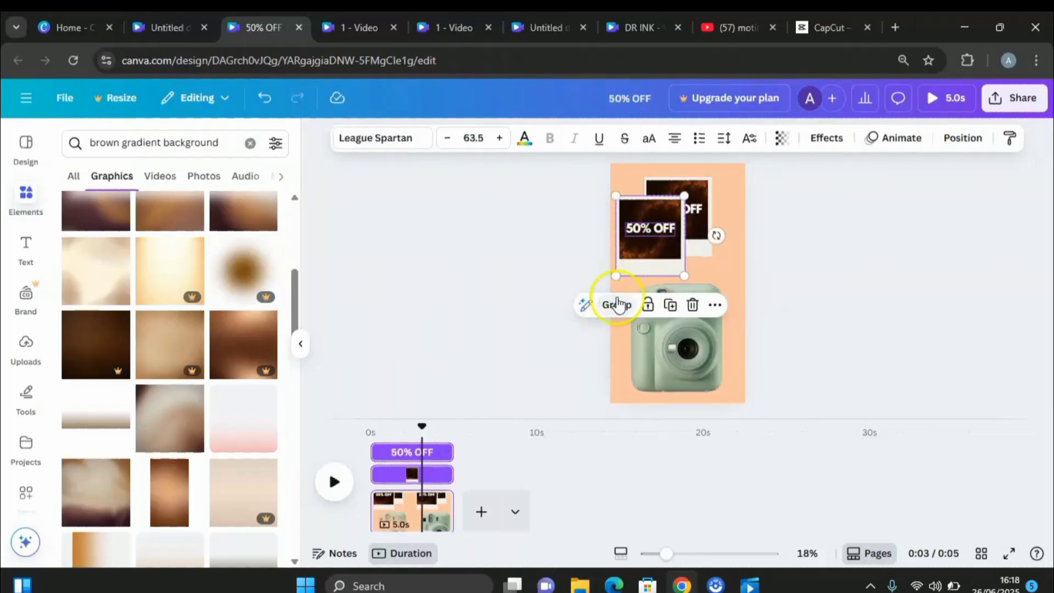
left_click(646, 235)
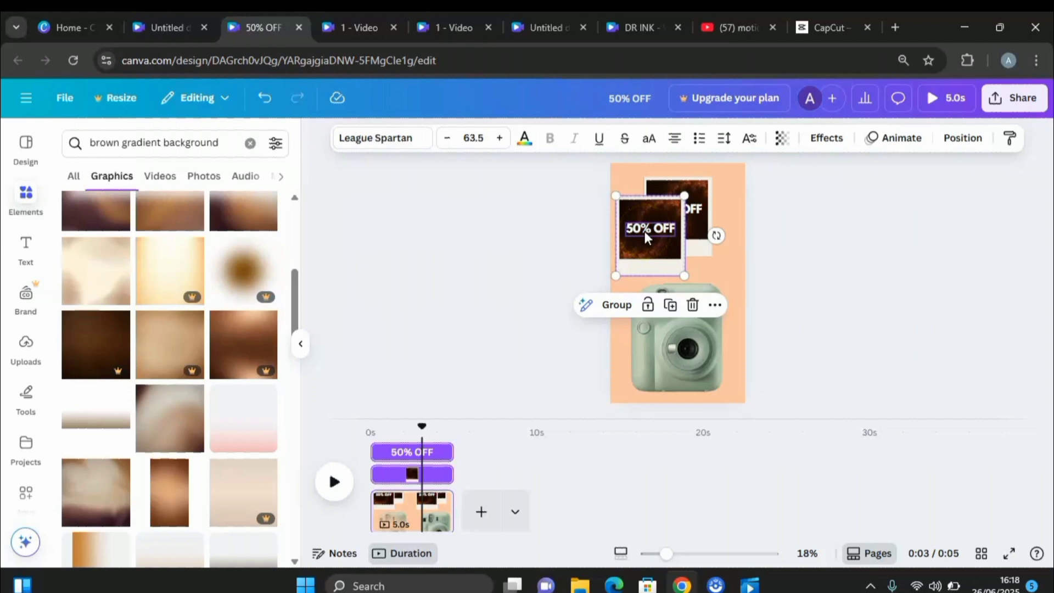
double_click(645, 233)
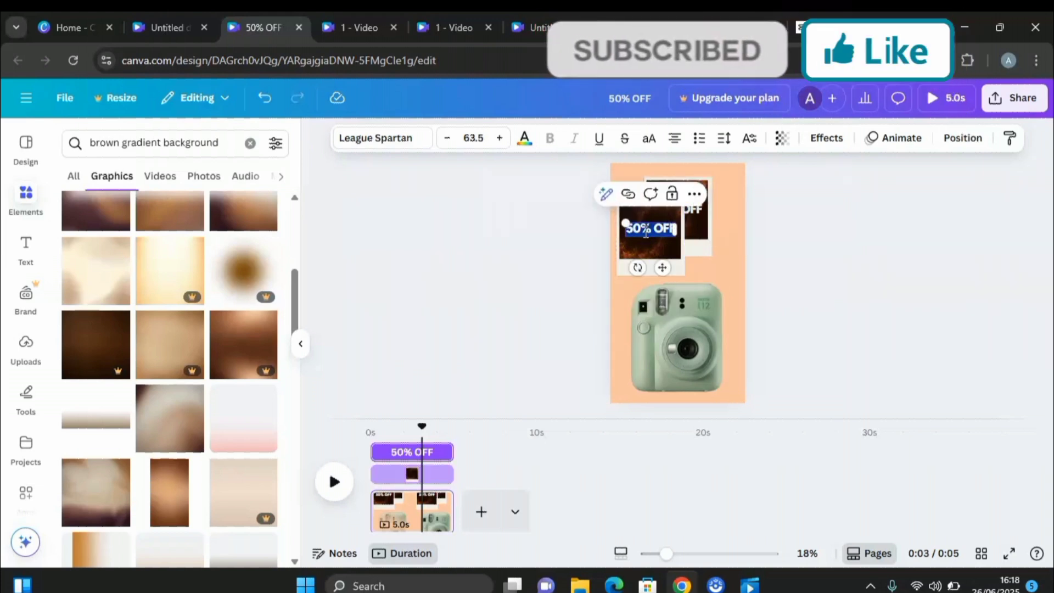
type("O")
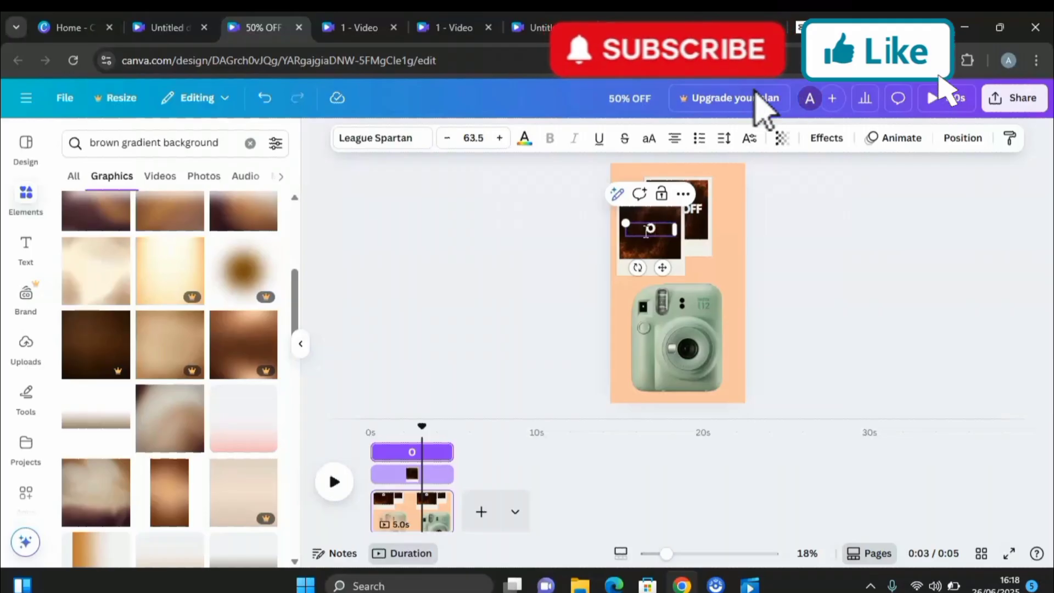
type("RDER NOW")
left_click(597, 224)
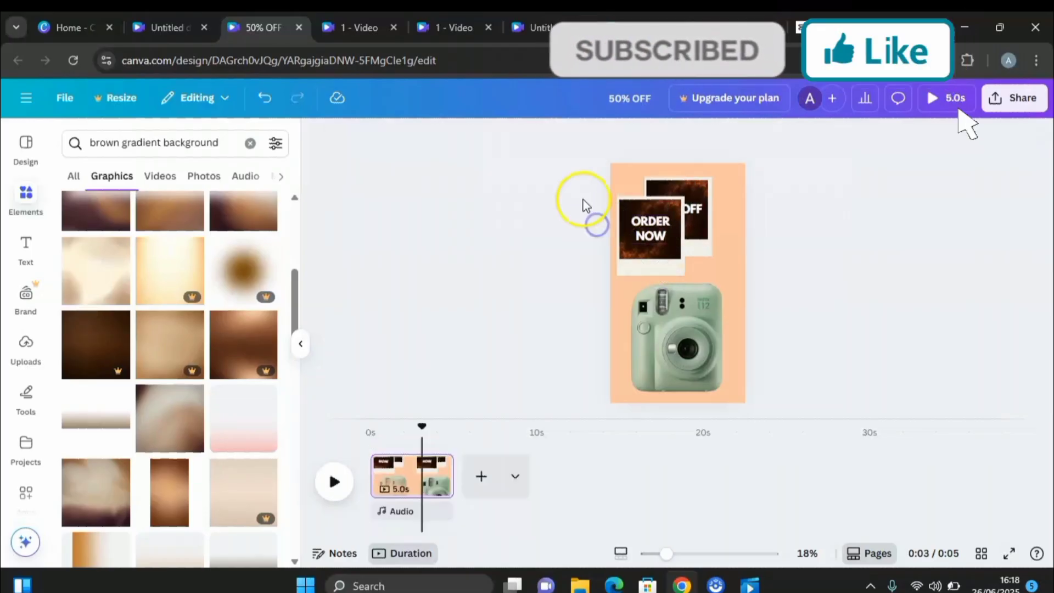
Group the "ORDER NOW" text with its polaroid and stack the group exactly over the "50% OFF" polaroid.
left_click_drag(582, 197, 639, 242)
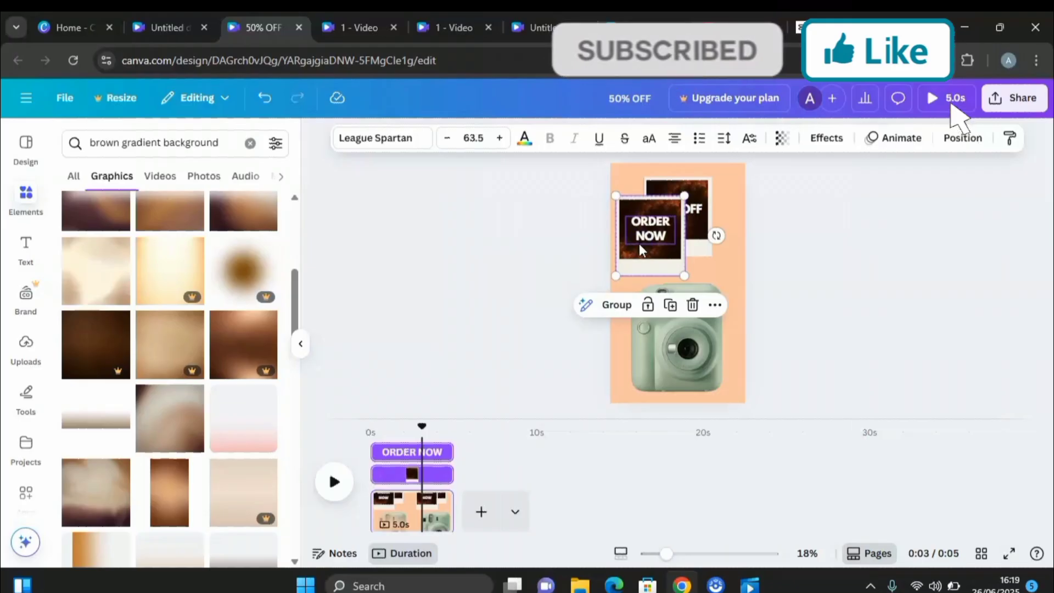
left_click(628, 306)
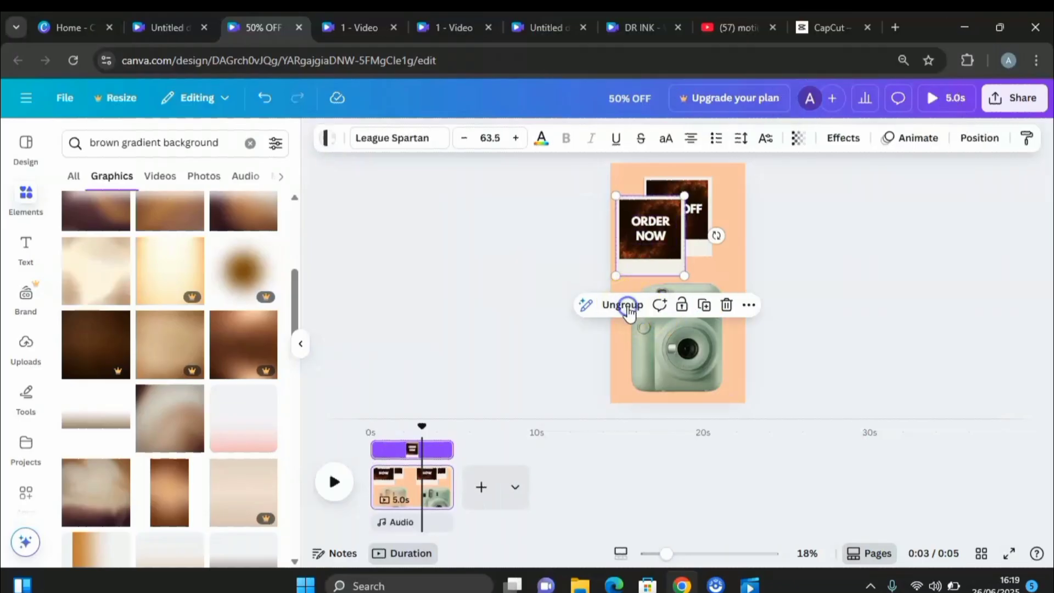
left_click_drag(647, 266, 666, 248)
Search the elements for "polaroid photo" frames and add the single portrait polaroid frame to the page.
left_click(251, 143)
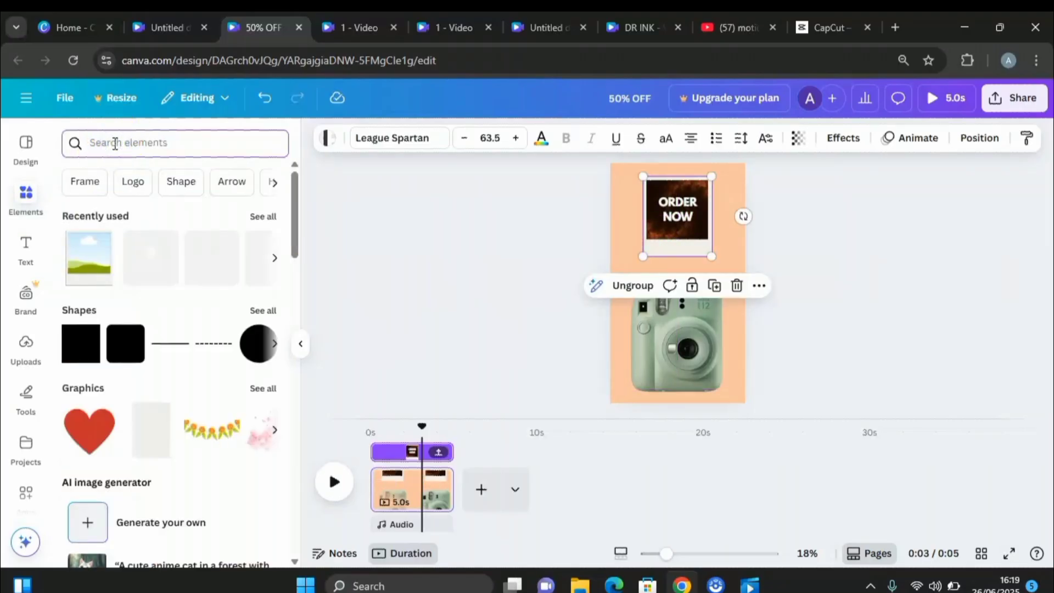
type("polaroid")
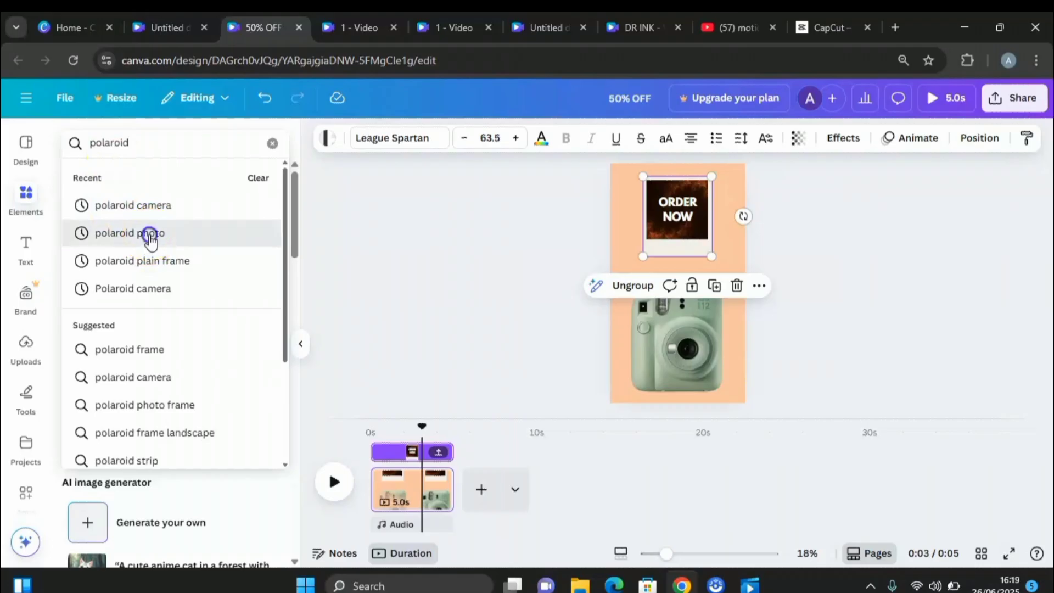
left_click(149, 235)
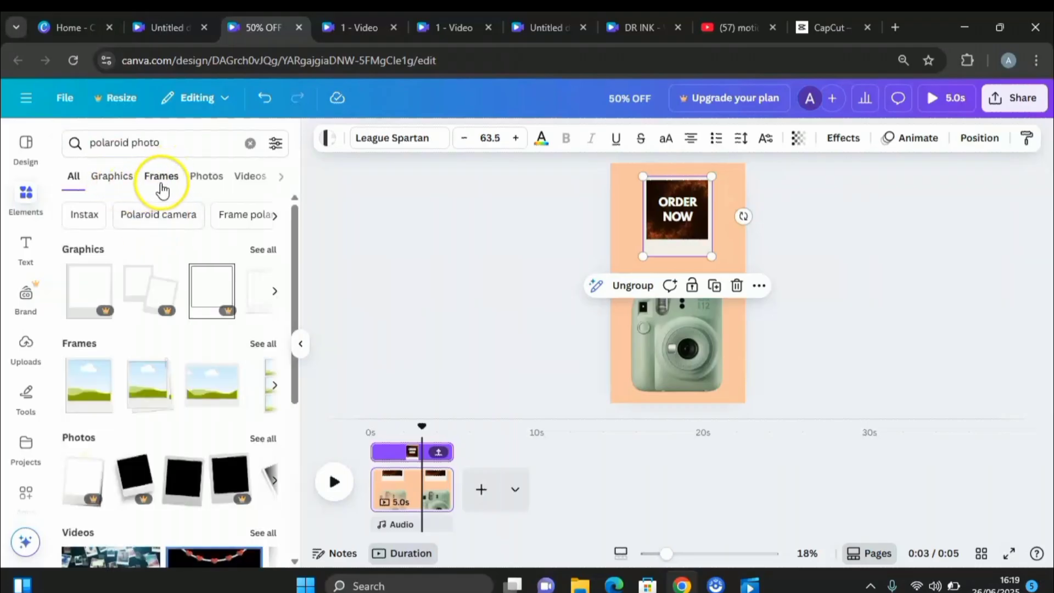
left_click(168, 180)
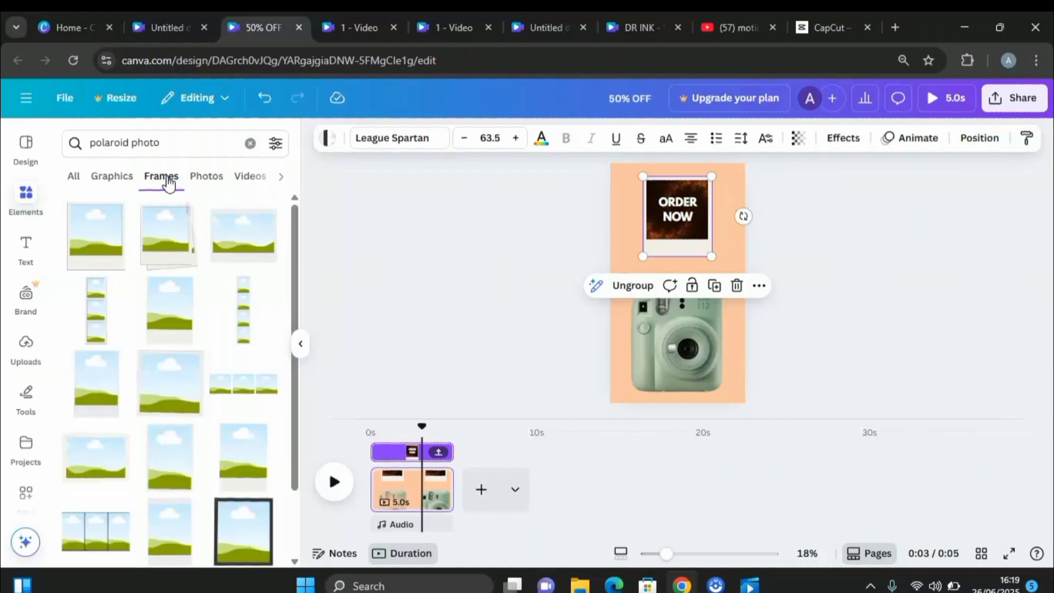
left_click(112, 246)
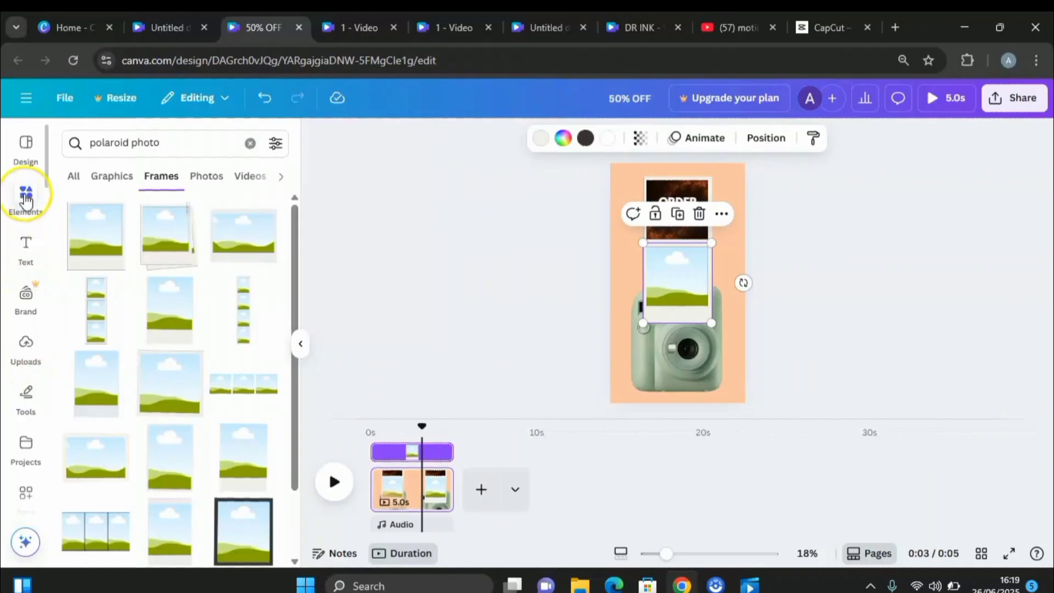
Fill the new polaroid frame with the uploaded photo of the woman holding a phone, enlarging and repositioning it so the phone shows prominently.
left_click(23, 347)
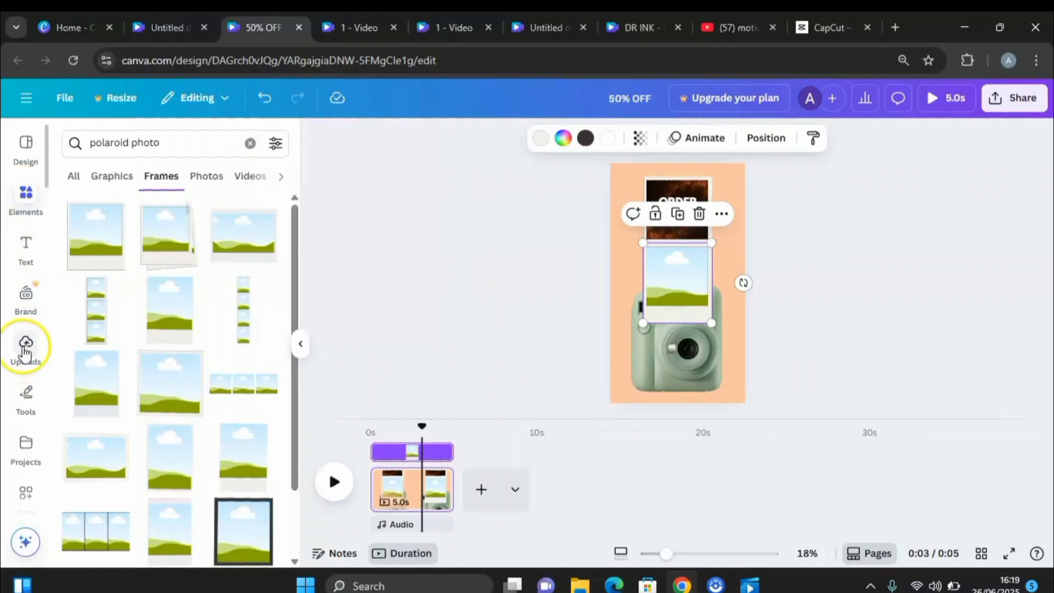
left_click(23, 346)
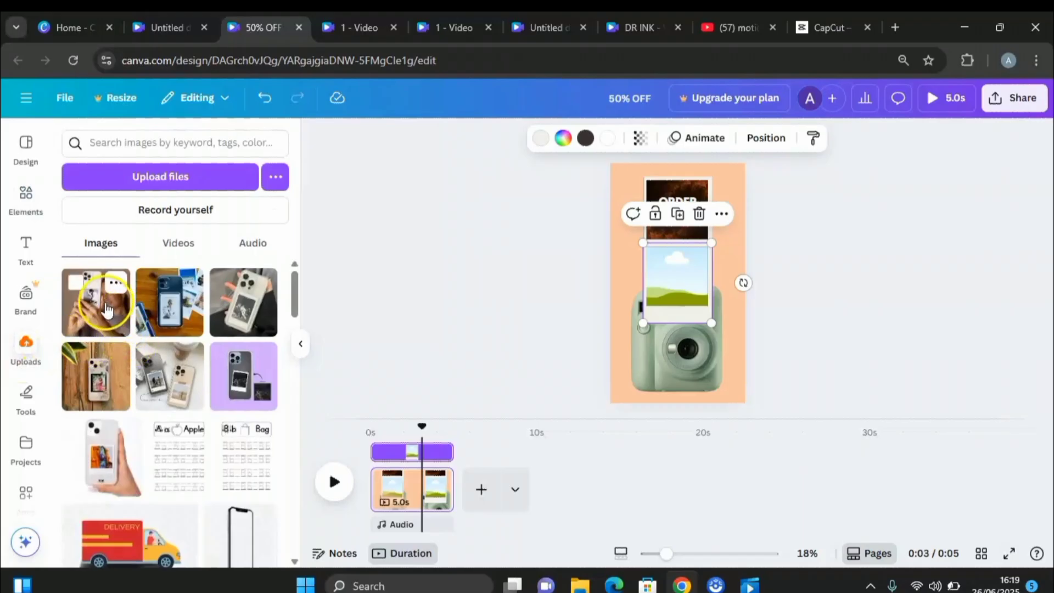
left_click_drag(106, 309, 680, 277)
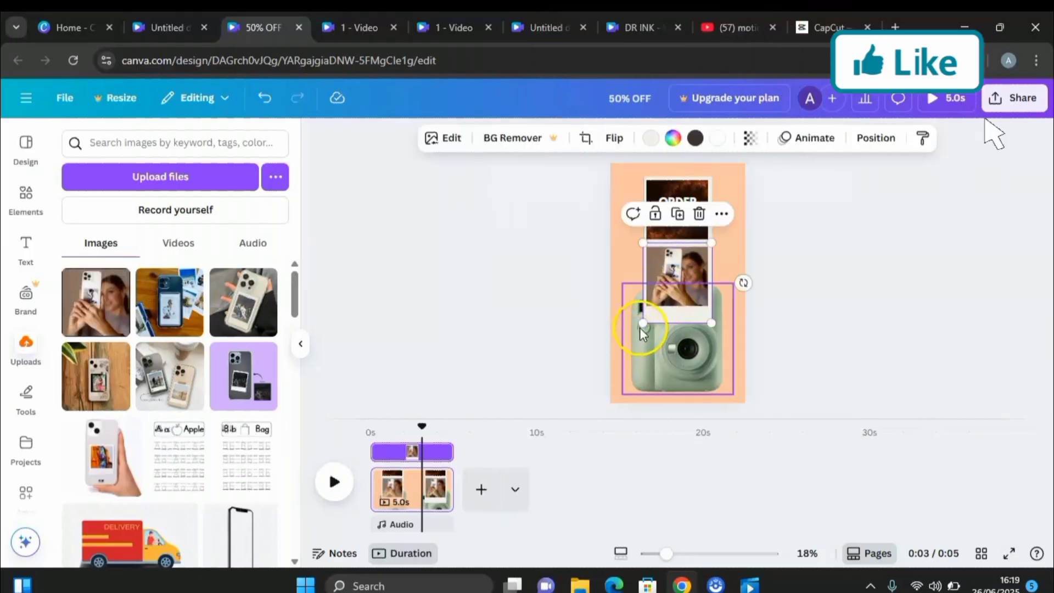
double_click(677, 278)
left_click_drag(654, 302, 734, 344)
left_click_drag(667, 322, 705, 289)
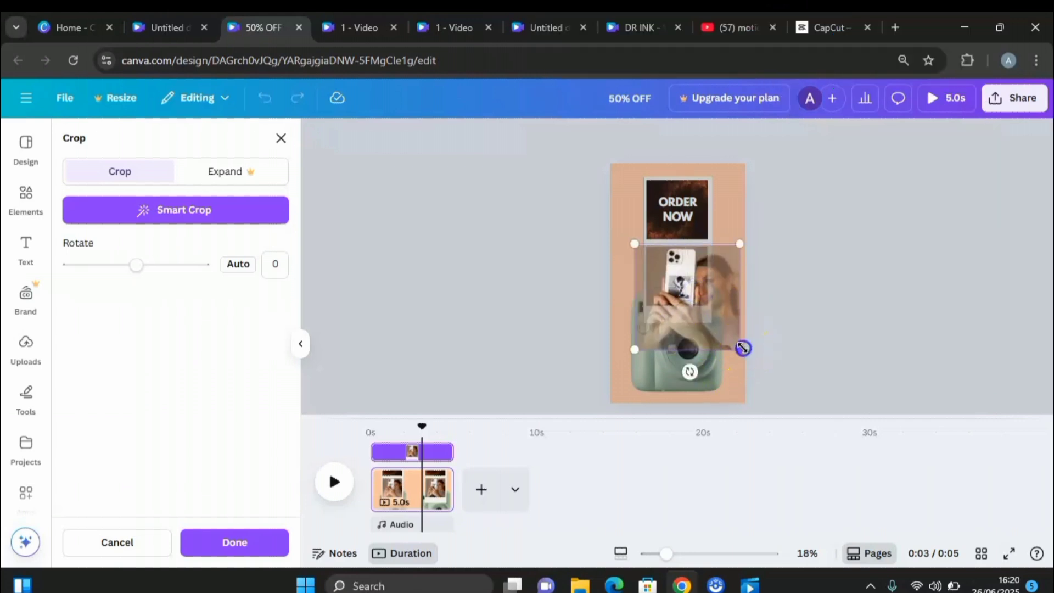
left_click(798, 315)
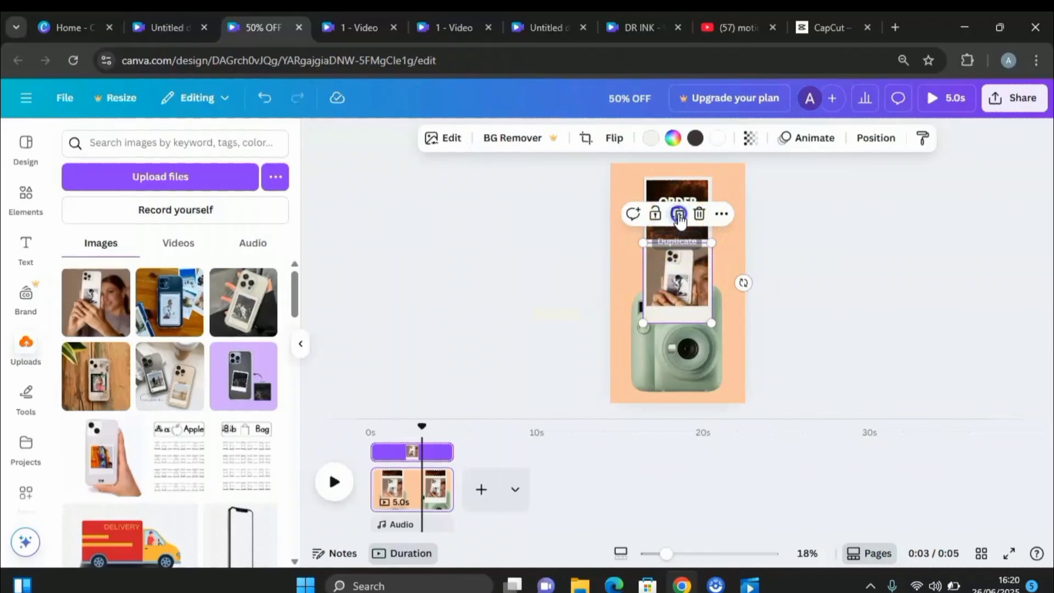
Duplicate the woman-with-phone polaroid and stack one copy over the "ORDER NOW" polaroid.
left_click(679, 215)
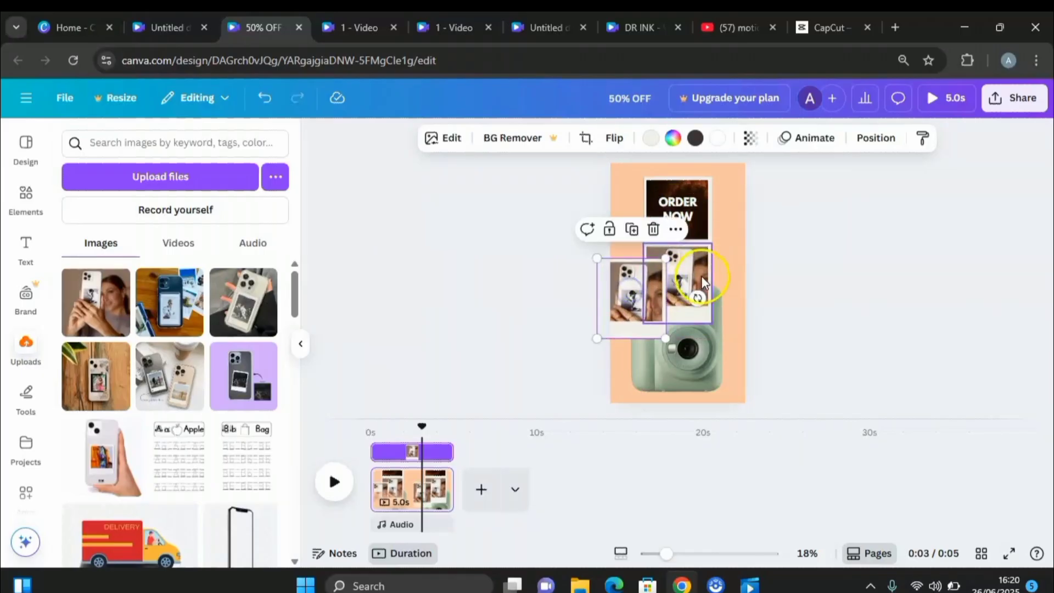
left_click_drag(703, 282, 701, 212)
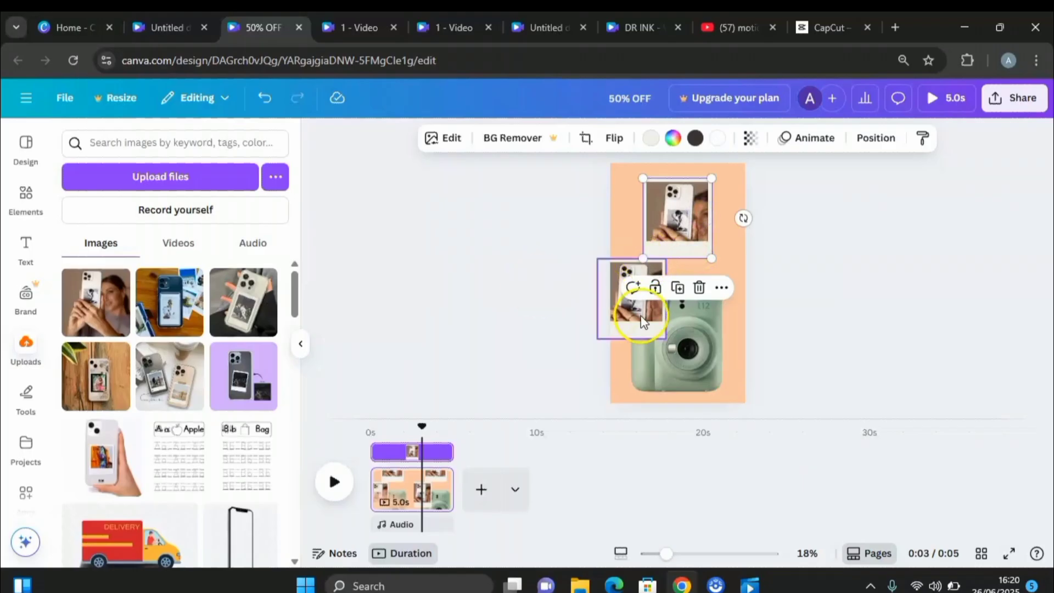
Fill the remaining polaroid copy with the uploaded blue phone case photo, and enlarge and centre the phone within the frame.
mouse_move(659, 303)
left_mouse_down()
mouse_move(683, 309)
mouse_move(671, 303)
mouse_move(673, 315)
left_mouse_up()
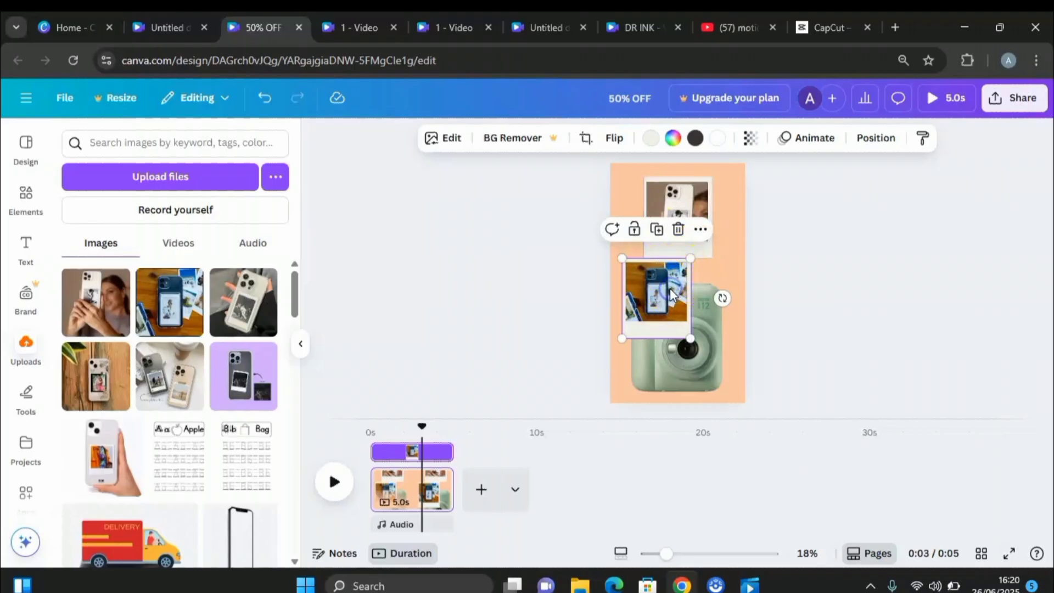
double_click(670, 288)
left_click_drag(691, 283, 697, 251)
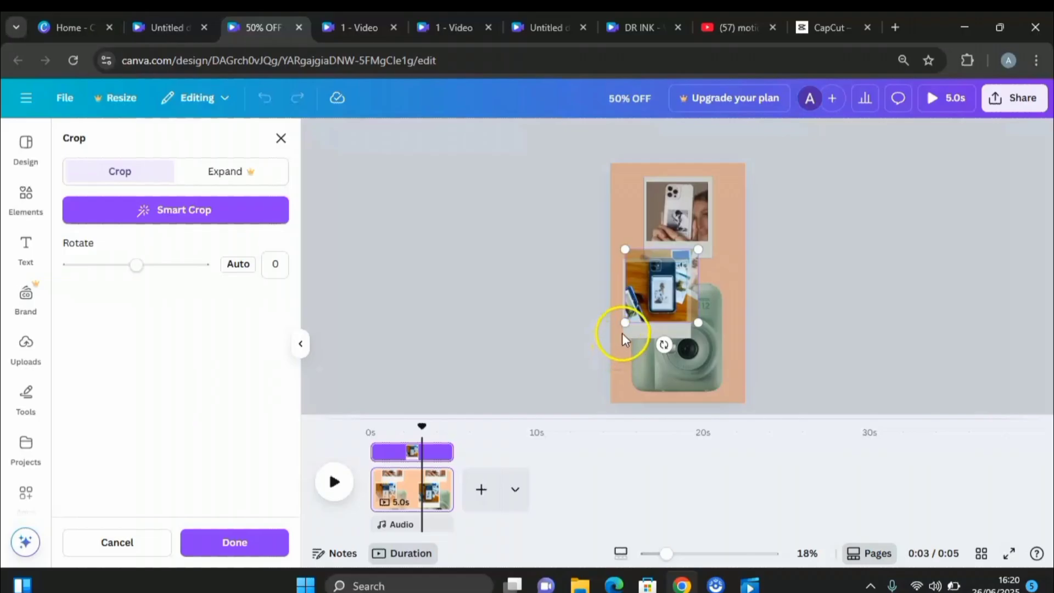
left_click_drag(623, 328, 646, 324)
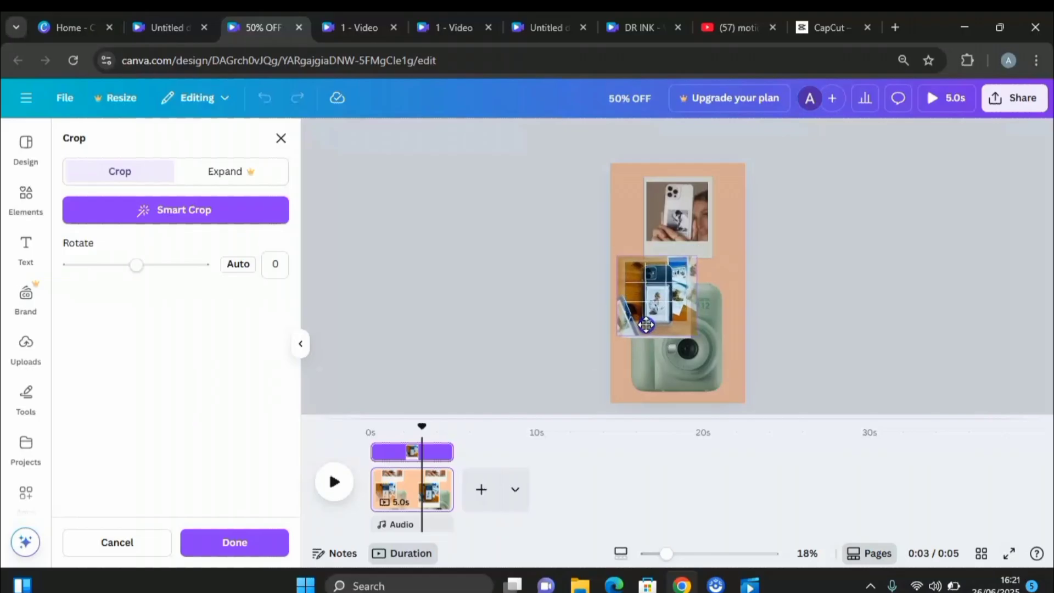
left_click(812, 308)
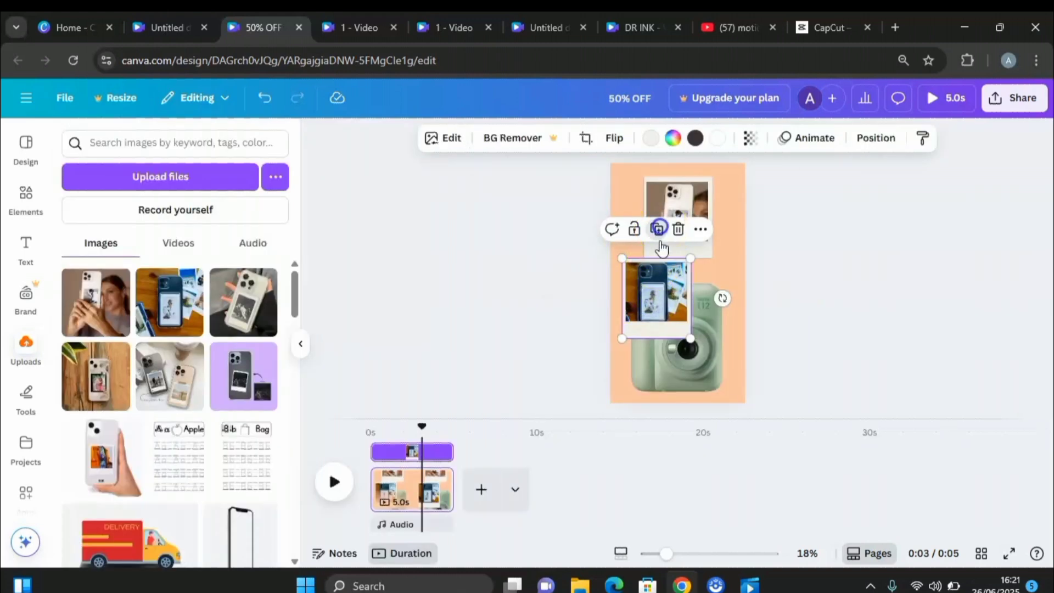
Stack a duplicate of the blue phone case polaroid on the upper pile, and fill the lower copy with the uploaded hand-held clear case photo.
left_click(658, 228)
left_click_drag(670, 214, 681, 207)
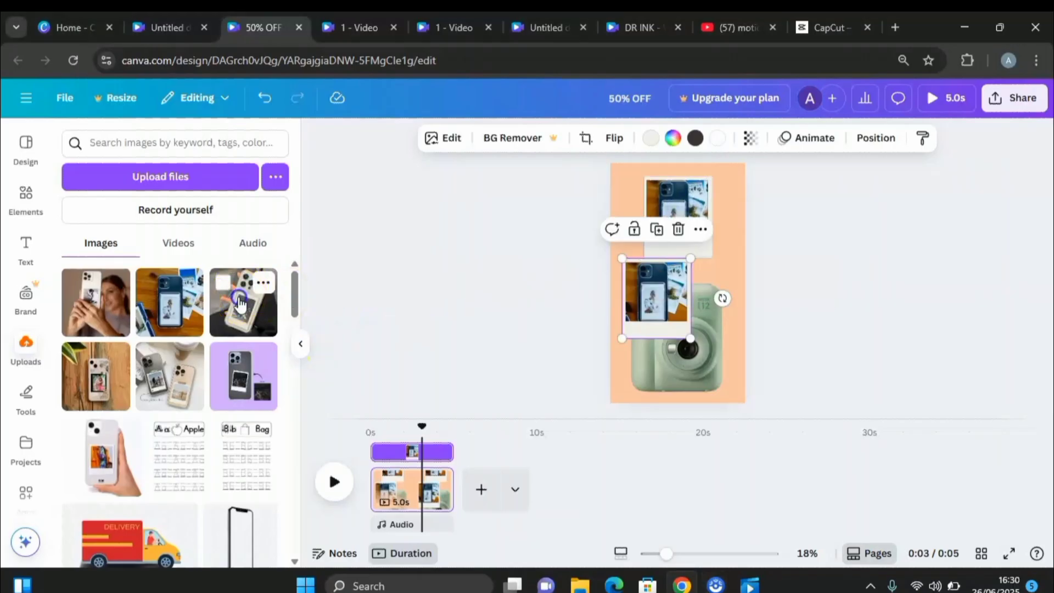
left_click(240, 302)
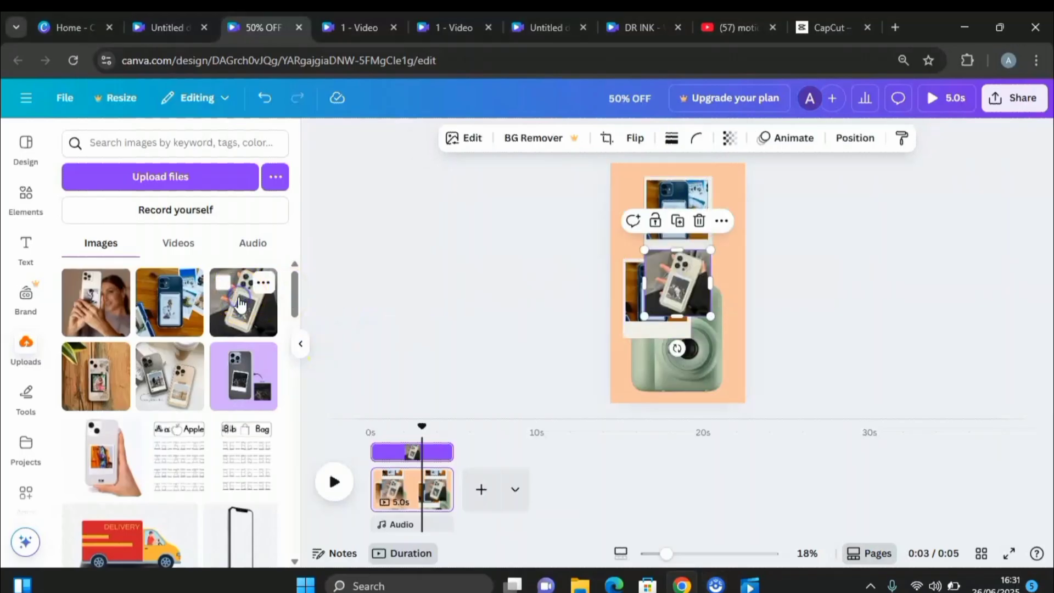
mouse_move(681, 301)
left_mouse_down()
mouse_move(665, 309)
mouse_move(680, 322)
left_mouse_up()
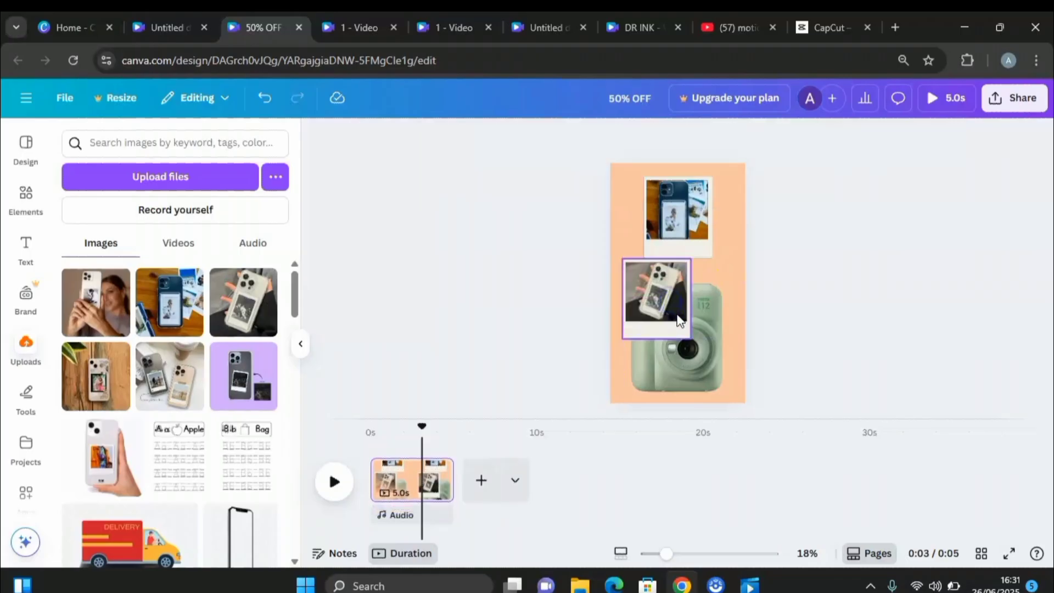
left_click(666, 278)
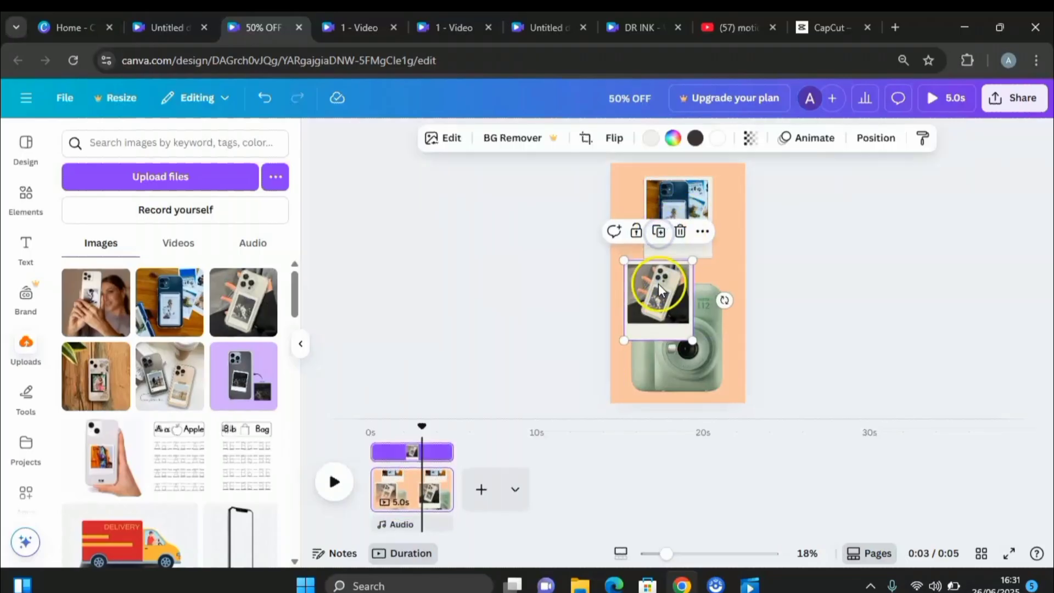
Stack the duplicated clear-case polaroid on the upper pile, and fill the lower copy with the uploaded white hand-held phone photo.
left_click_drag(659, 289, 675, 216)
left_click(656, 313)
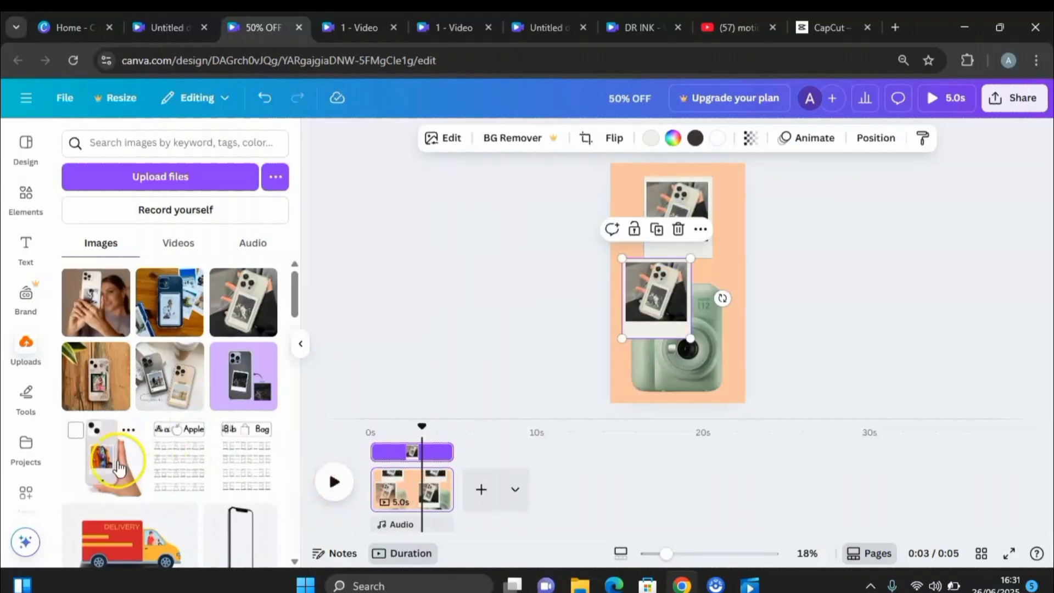
left_click(112, 461)
Stack a copy of the white hand-held phone polaroid on the upper pile, and fill the lower copy with the purple-background phone photo.
left_click_drag(659, 291, 677, 211)
left_click(661, 296)
left_click(658, 229)
left_click(654, 308)
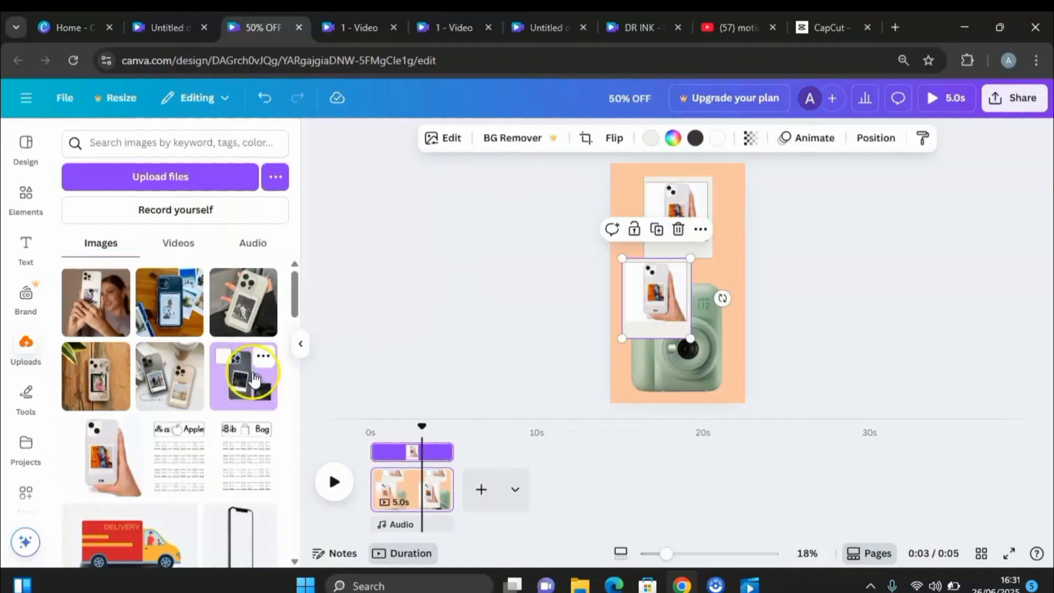
left_click(240, 384)
Enlarge the purple-background photo within its polaroid frame and stack that polaroid on the upper pile.
left_click_drag(675, 283, 656, 296)
double_click(656, 296)
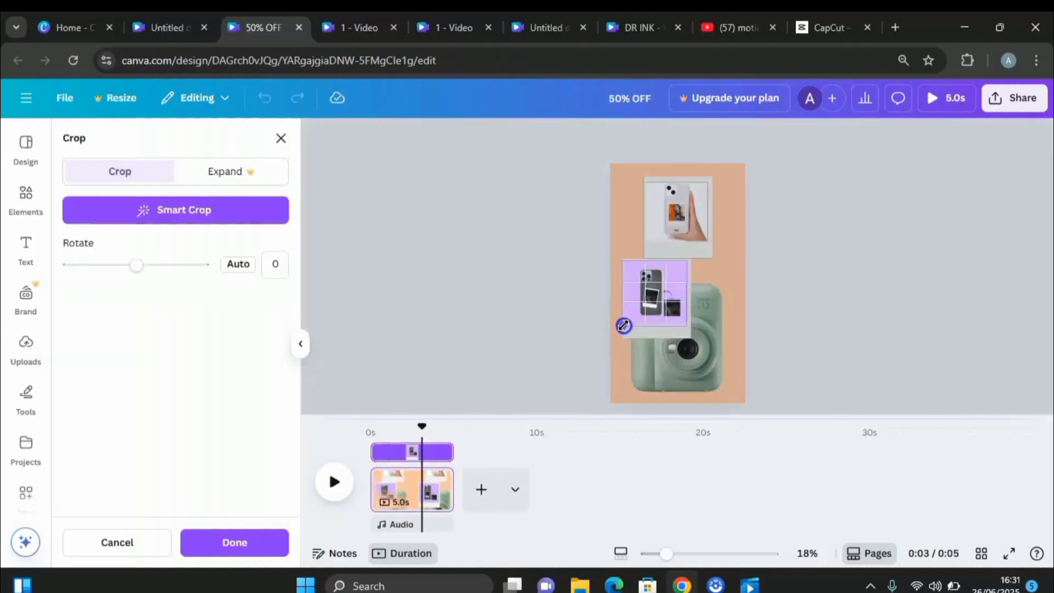
left_click_drag(687, 263, 694, 256)
left_click(544, 332)
left_click_drag(659, 292, 687, 223)
left_click(544, 332)
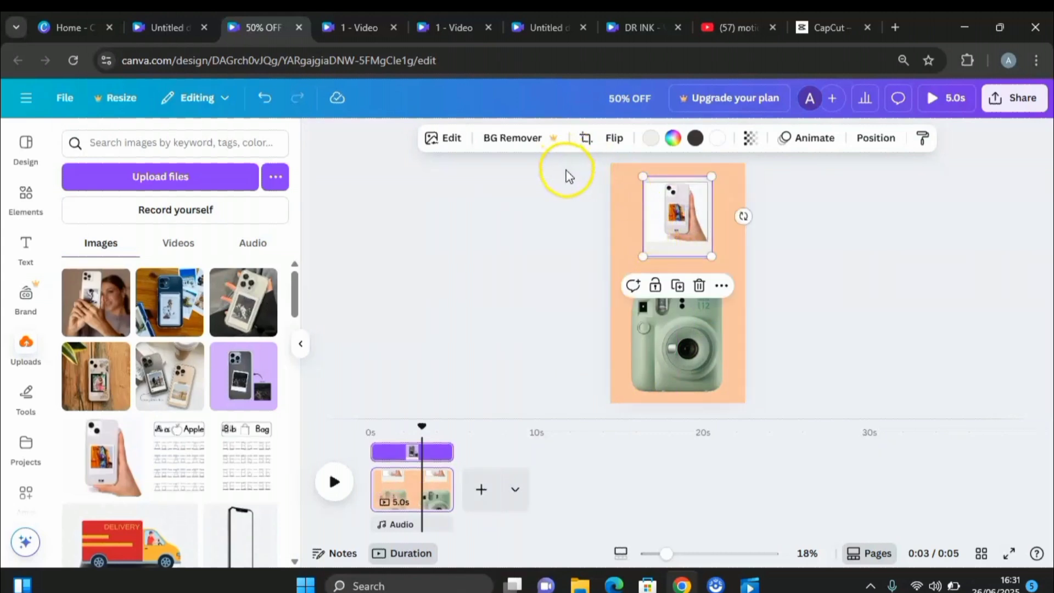
Move the whole polaroid stack down over the camera body, and send the "50% OFF" polaroid behind the camera in the layer order.
left_click_drag(573, 182, 704, 248)
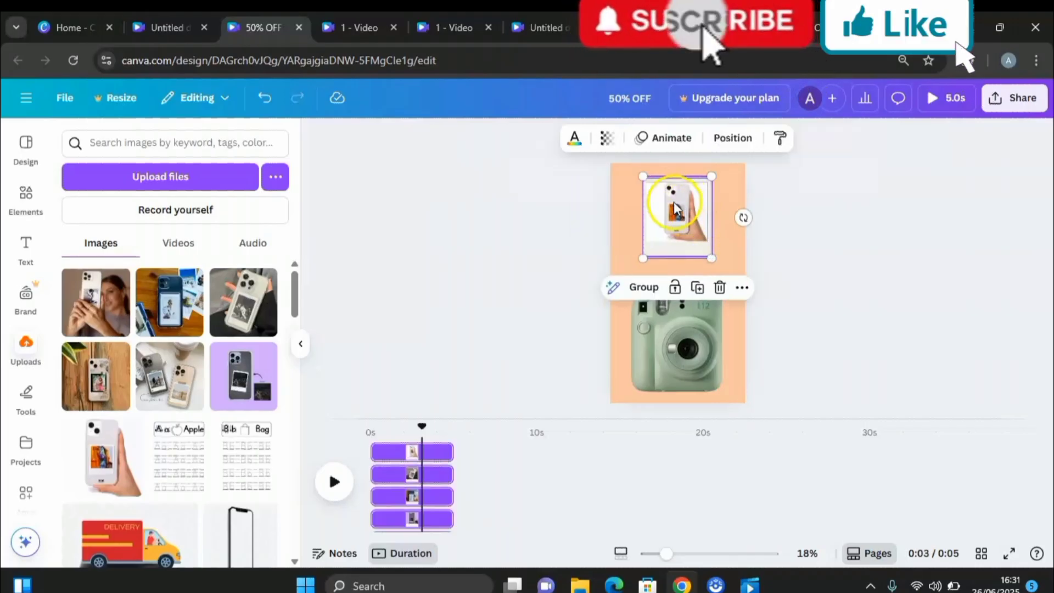
left_click_drag(668, 198, 672, 320)
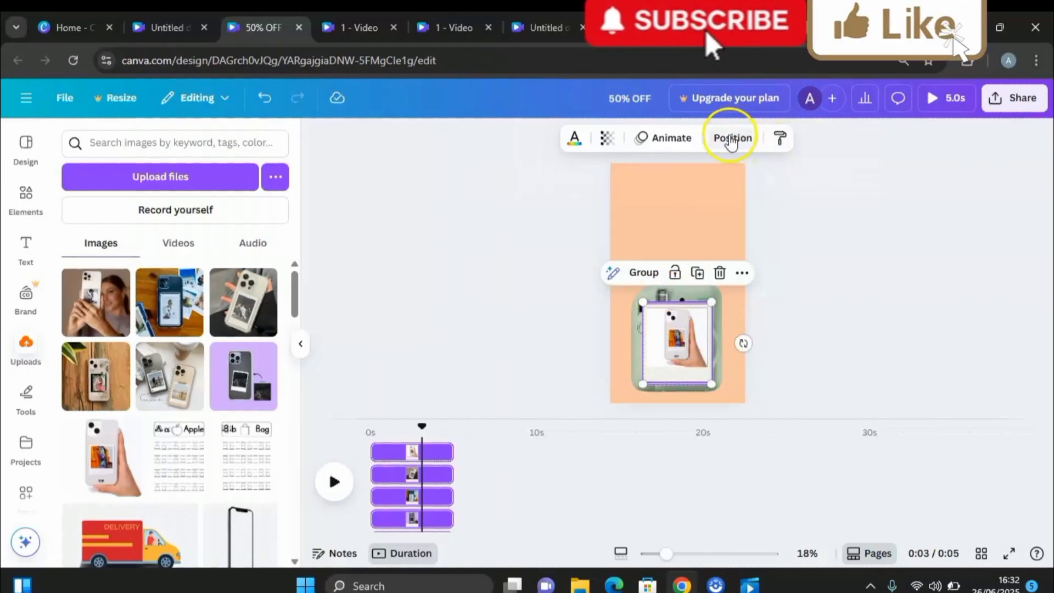
left_click(731, 139)
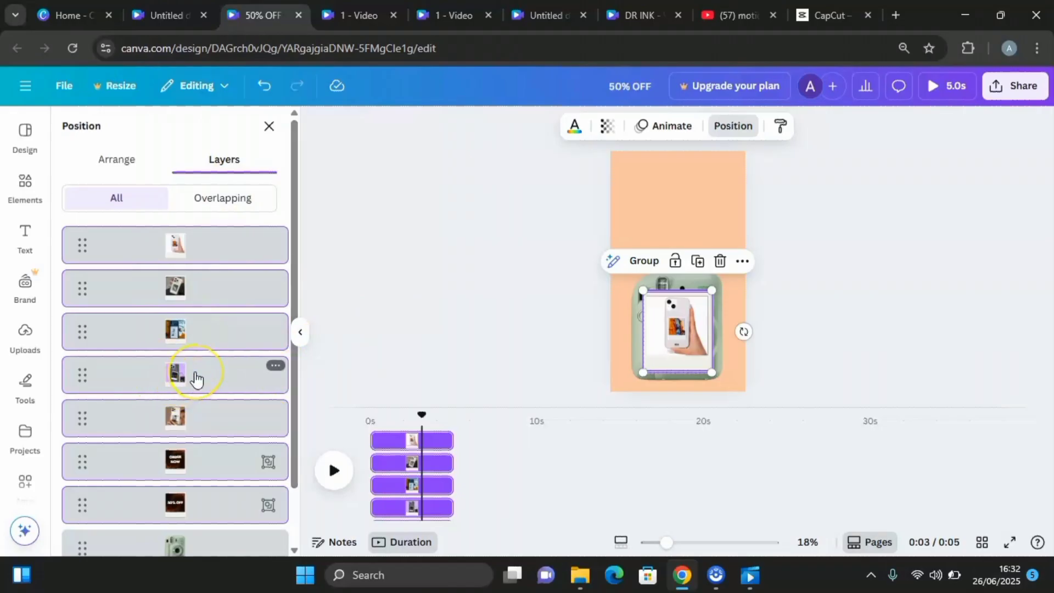
scroll(198, 377, "down", 2)
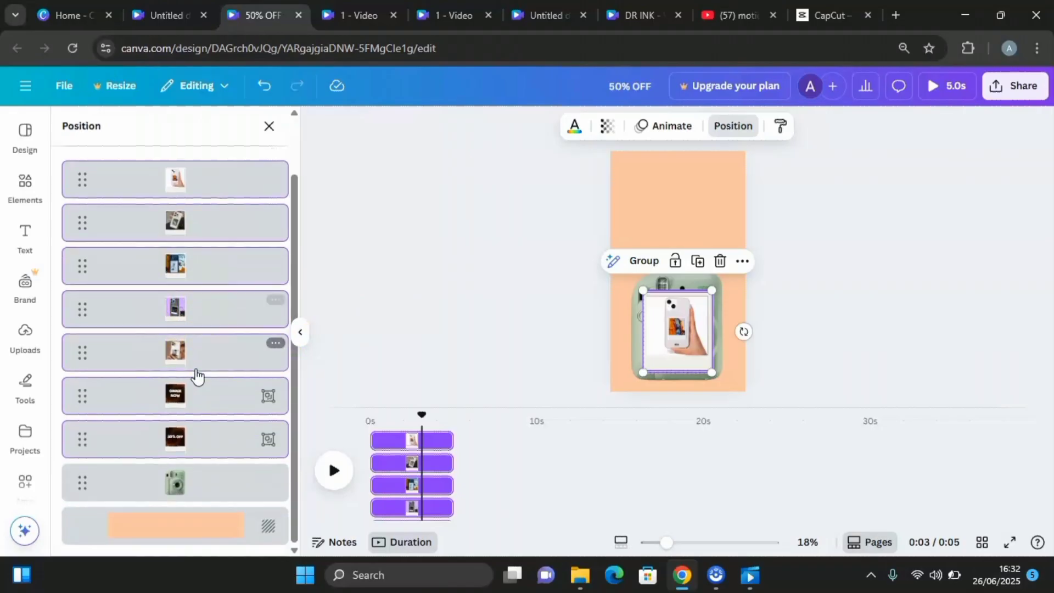
left_click_drag(210, 426, 208, 524)
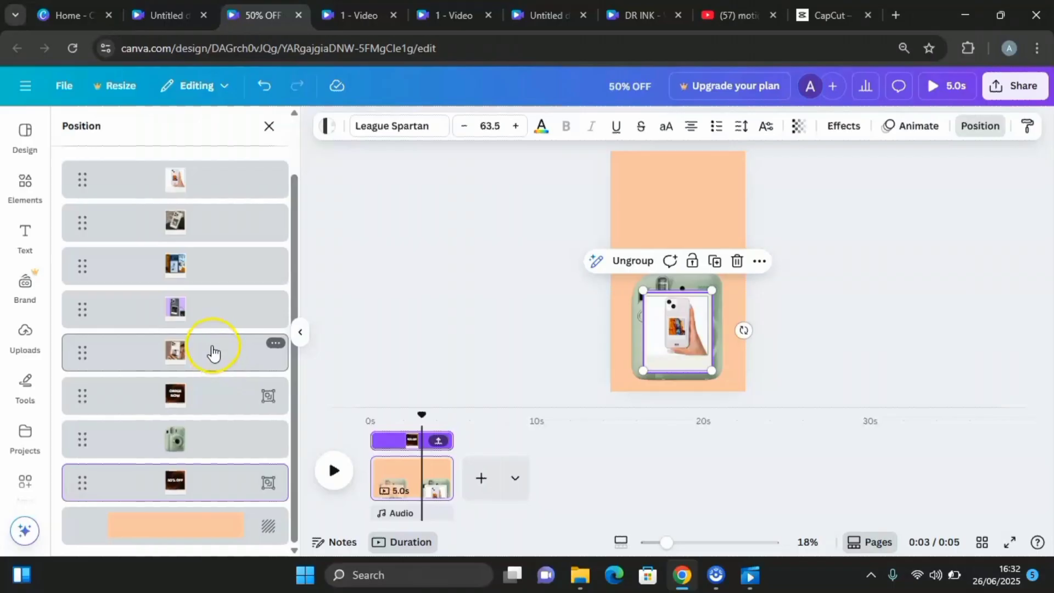
Send the remaining polaroids behind the camera, ordered below "50% OFF" as woman, clear case, white phone, purple photo, blue case and "ORDER NOW".
left_click_drag(209, 391, 204, 495)
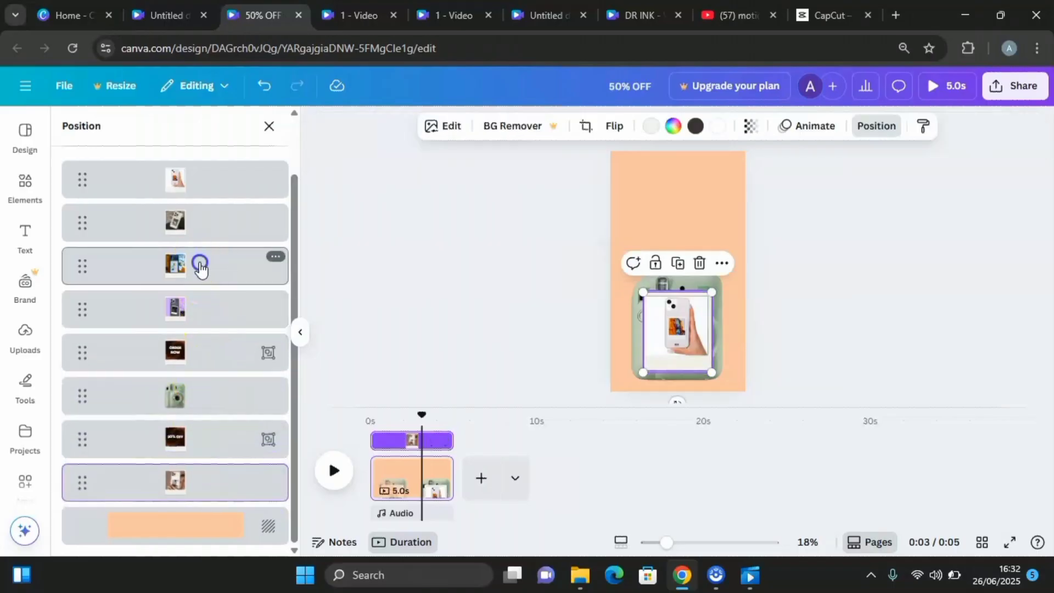
left_click_drag(201, 268, 205, 496)
left_click_drag(186, 221, 200, 504)
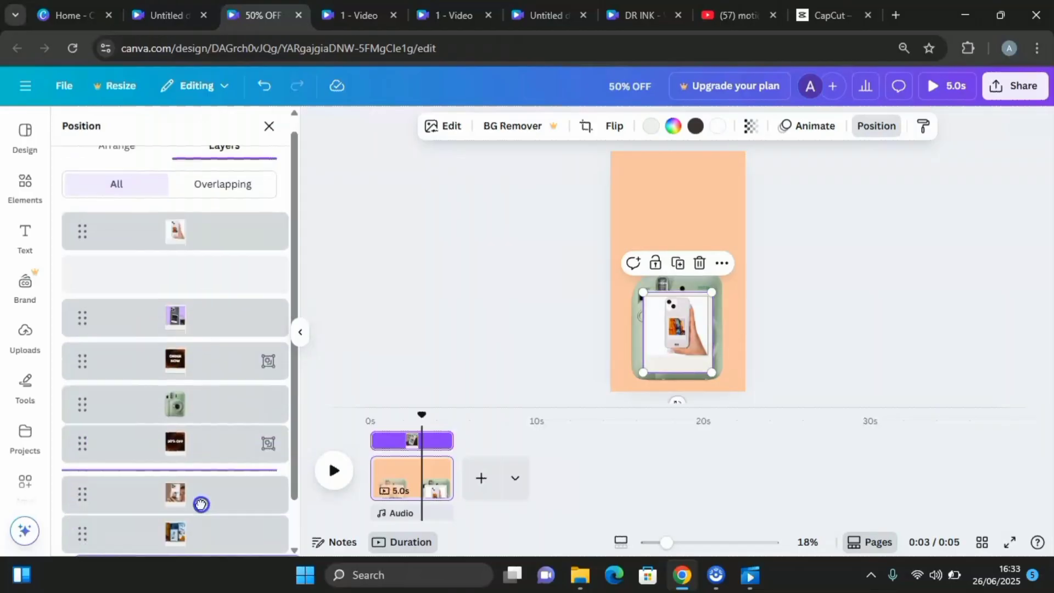
left_click_drag(211, 197, 211, 442)
left_click_drag(175, 179, 198, 442)
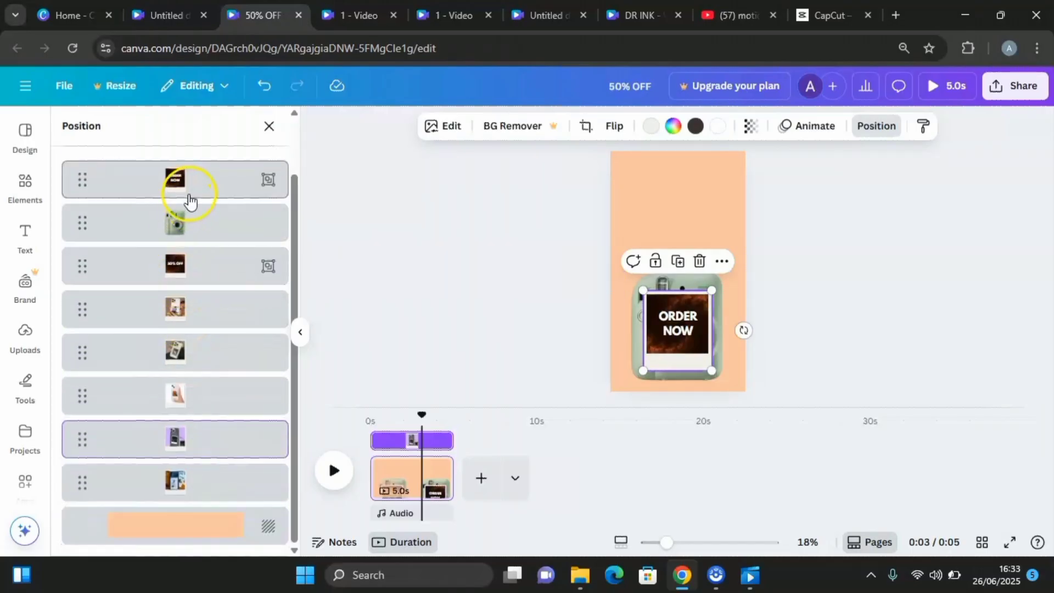
left_click_drag(202, 180, 212, 489)
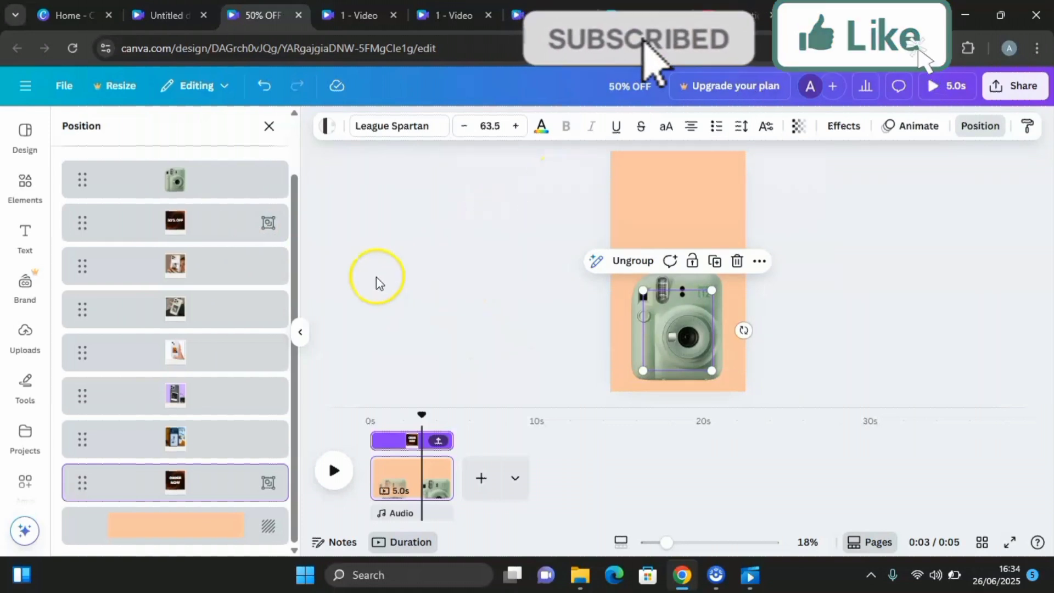
Create a custom animation for the "50% OFF" polaroid that moves it straight up from behind the camera into the upper page area.
left_click(196, 223)
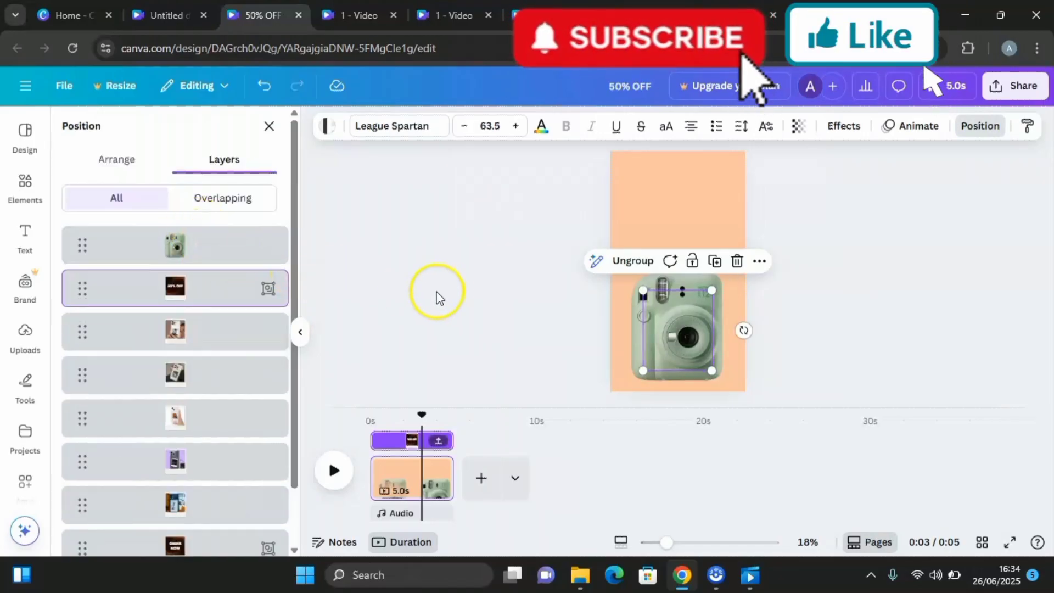
left_click(924, 130)
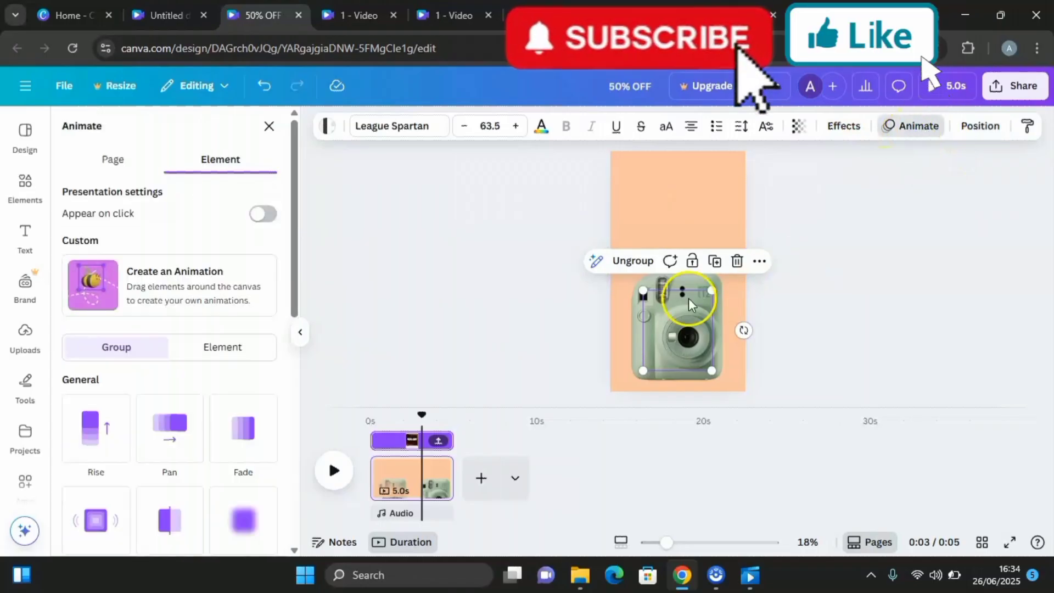
left_click(152, 284)
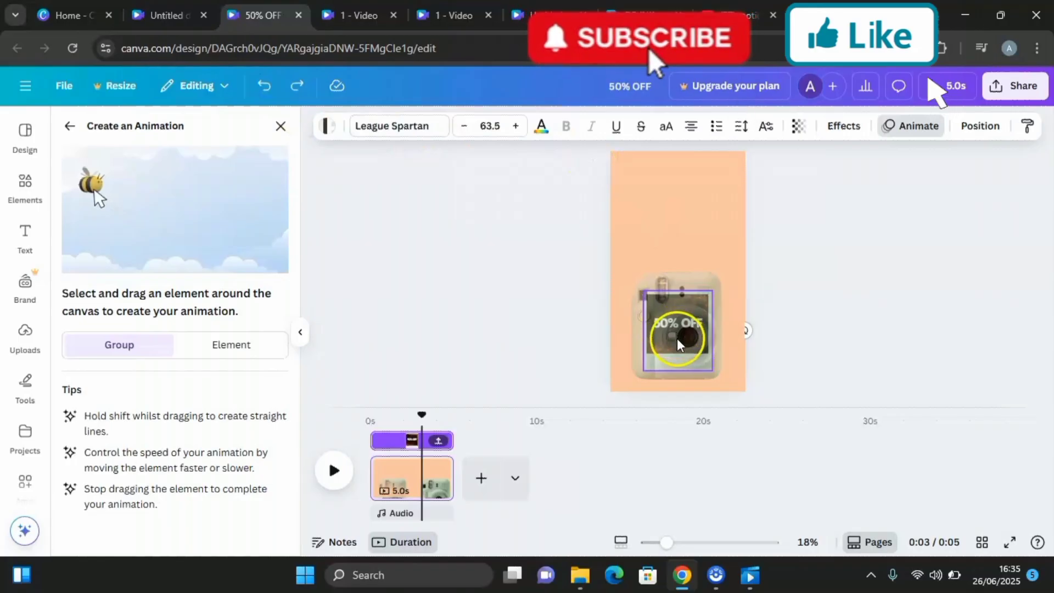
left_click_drag(680, 344, 673, 196)
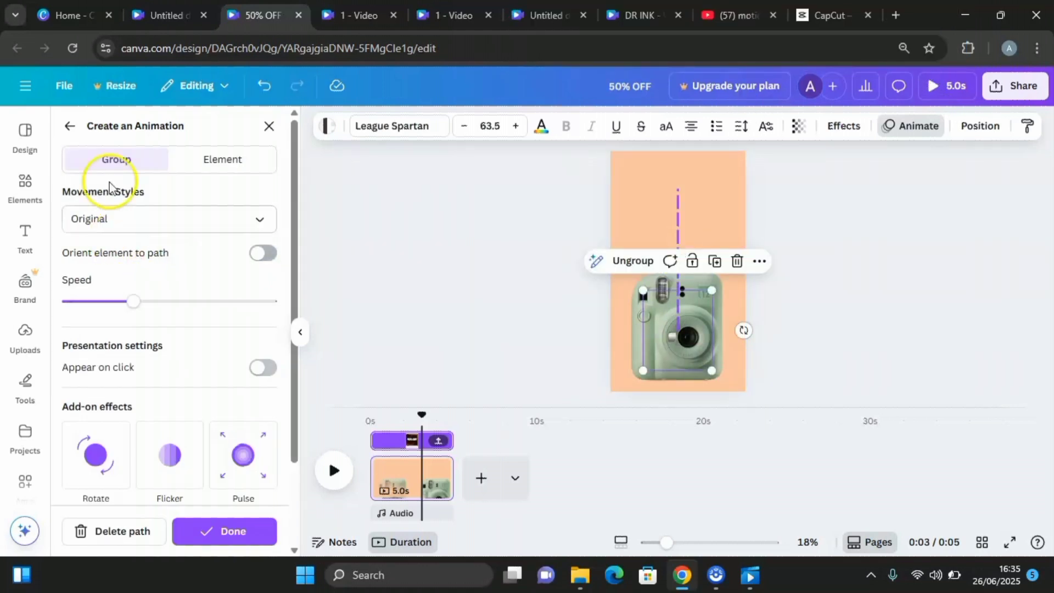
Search the graphics for "flare" and add the soft white glow flare to the page.
left_click(25, 189)
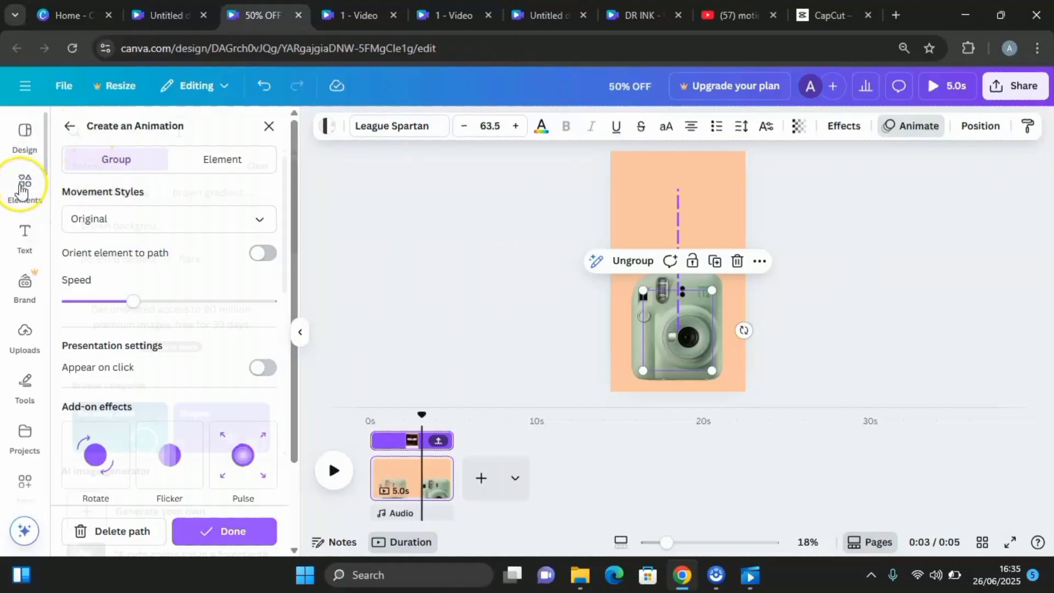
type("flare")
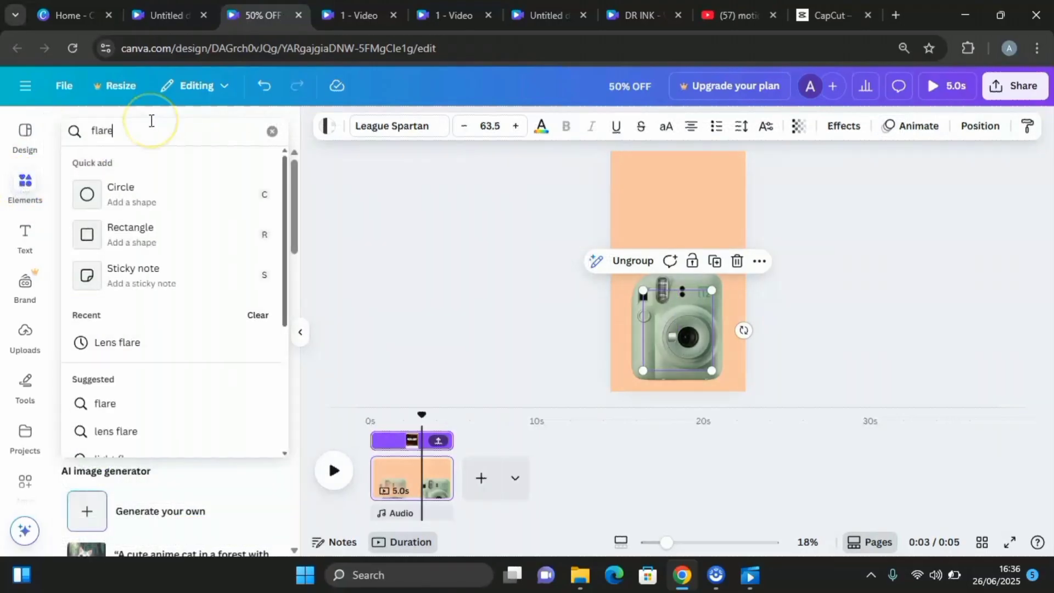
key("Return")
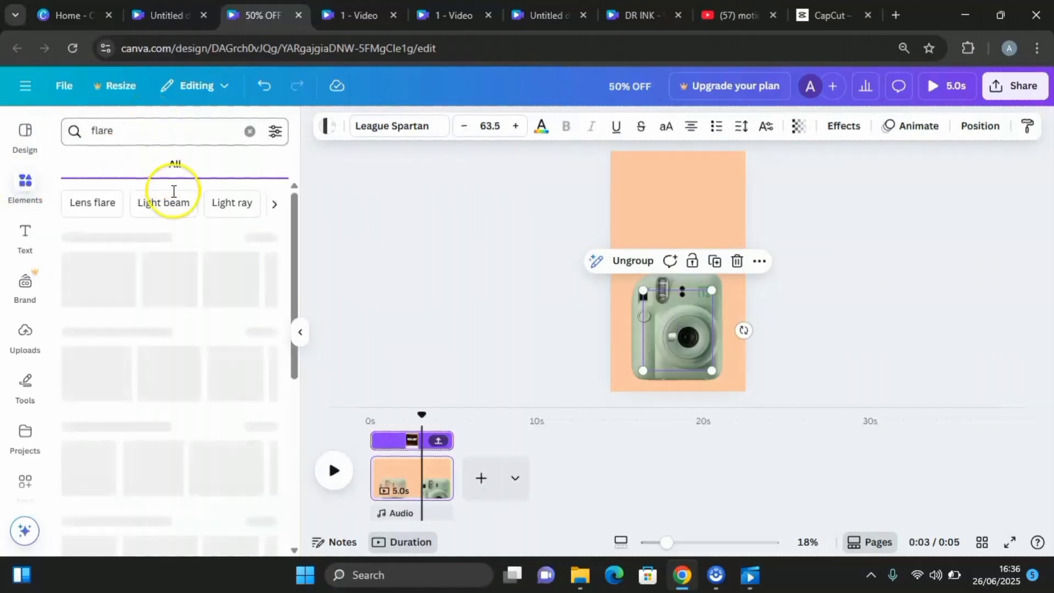
left_click(111, 165)
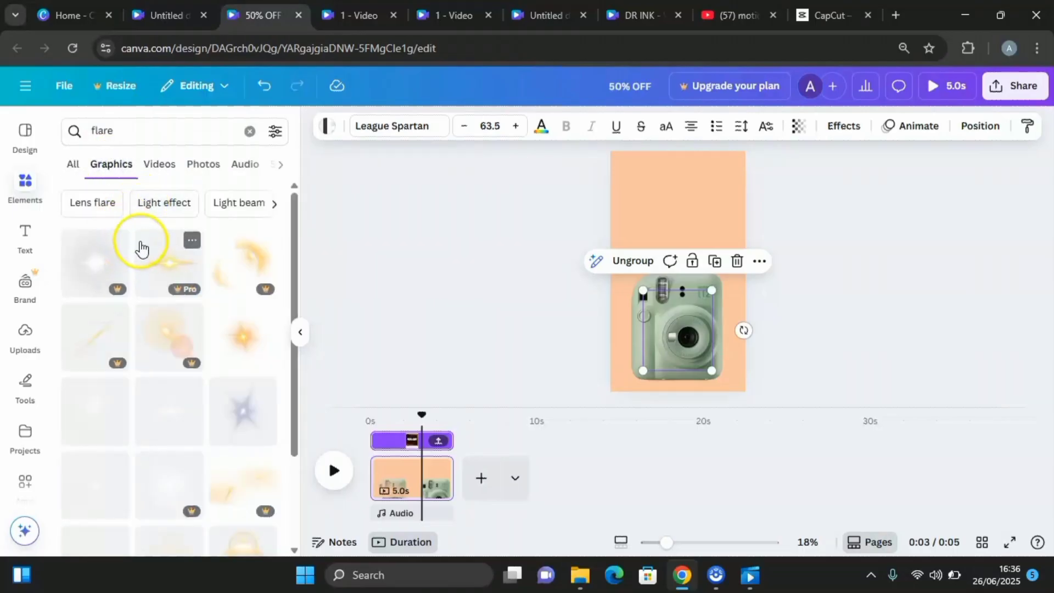
scroll(142, 258, "down", 3)
scroll(142, 259, "up", 3)
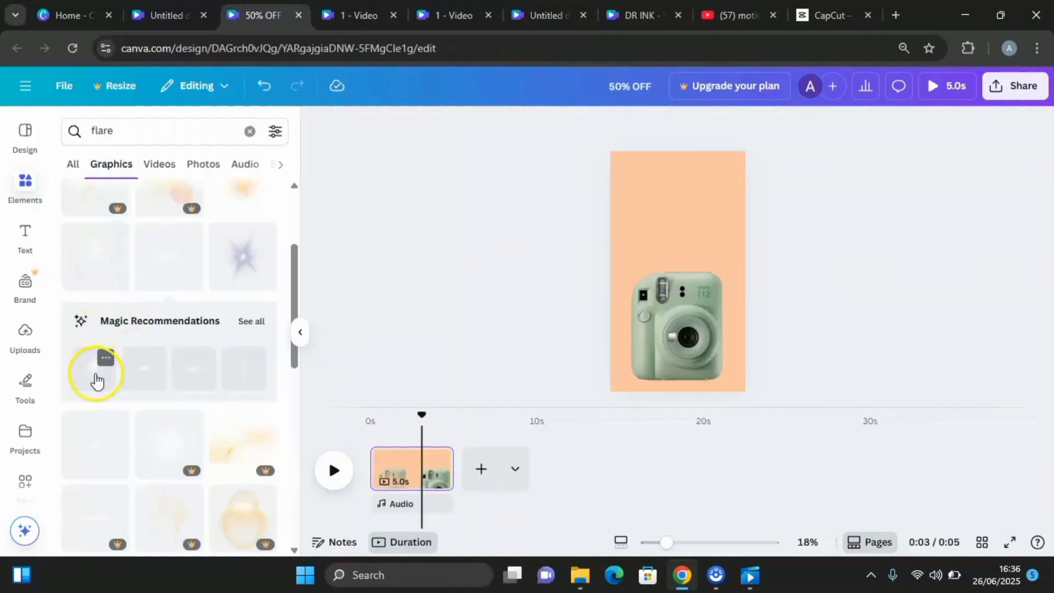
left_click(96, 379)
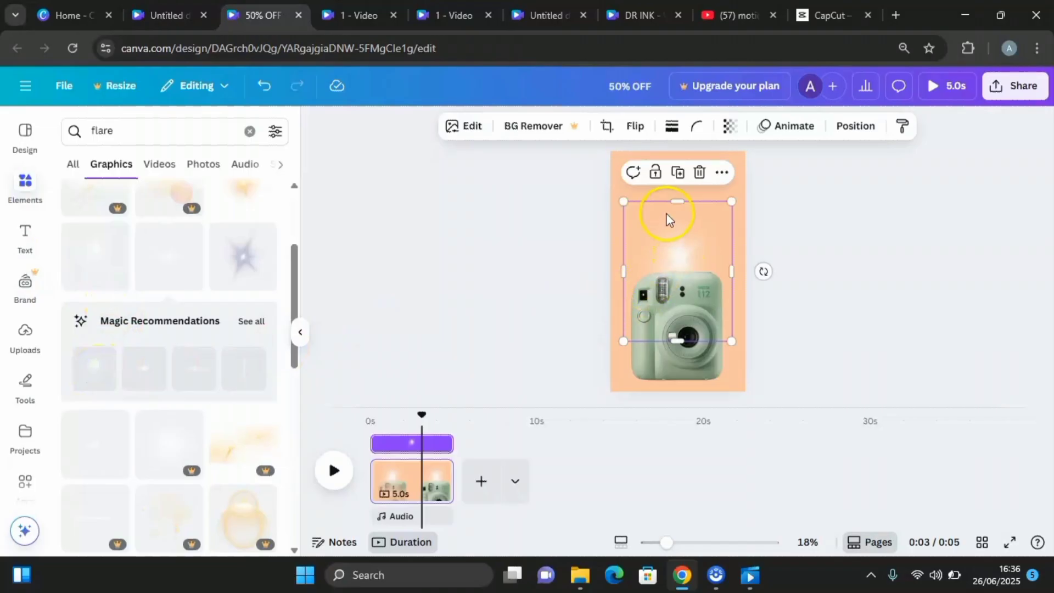
Crop the flare's frame to roughly a square and position its glow at the camera's upper-left corner.
mouse_move(678, 201)
left_mouse_down()
mouse_move(676, 243)
mouse_move(679, 187)
left_mouse_up()
left_click(676, 338)
left_click_drag(676, 189, 618, 296)
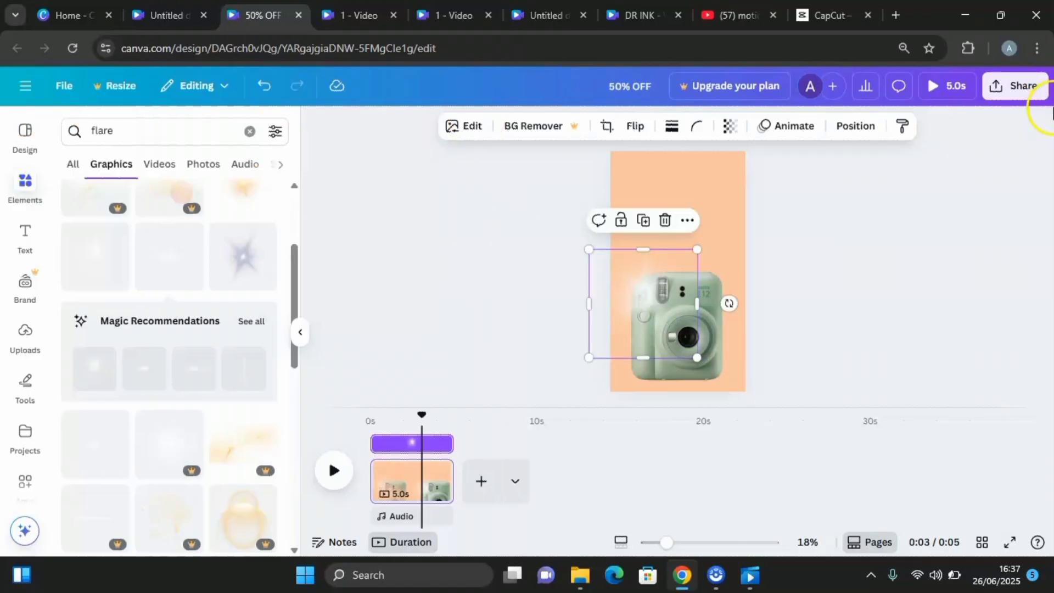
Apply the Stomp animation to the flare on both enter and exit.
left_click(801, 129)
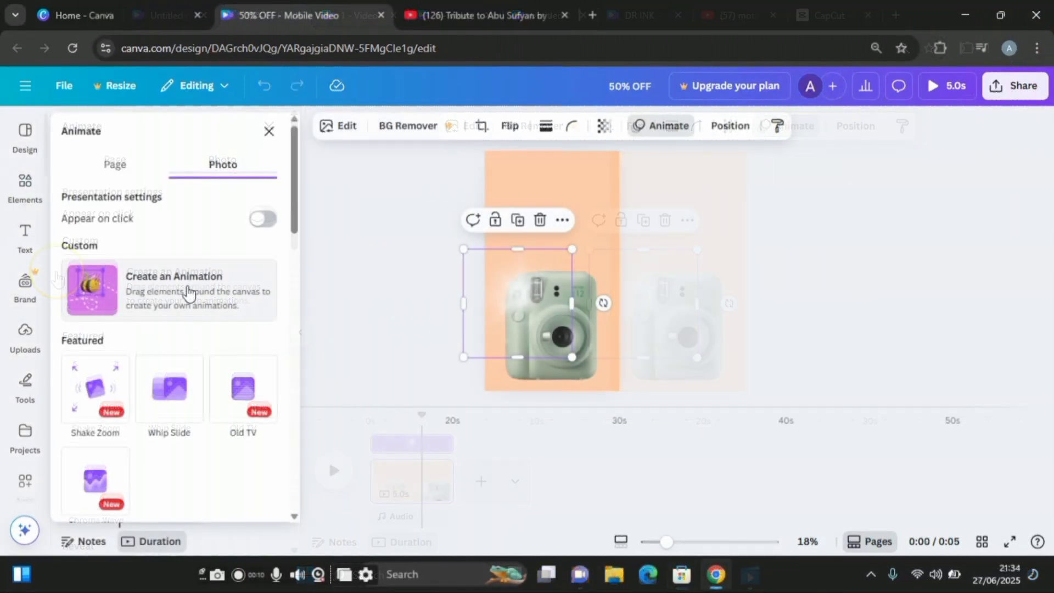
scroll(187, 308, "down", 10)
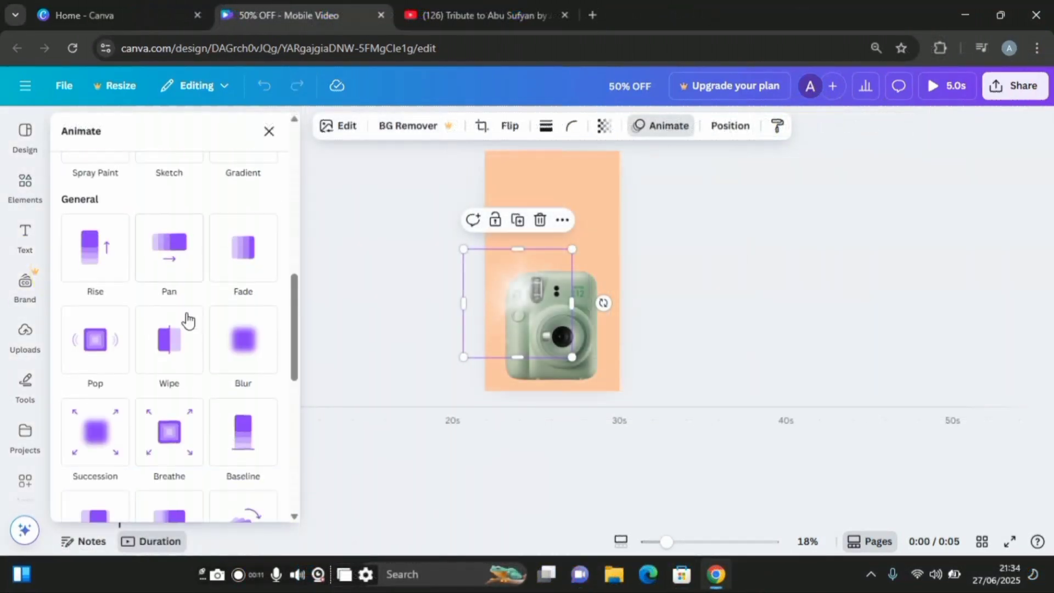
scroll(187, 322, "down", 4)
scroll(220, 363, "up", 3)
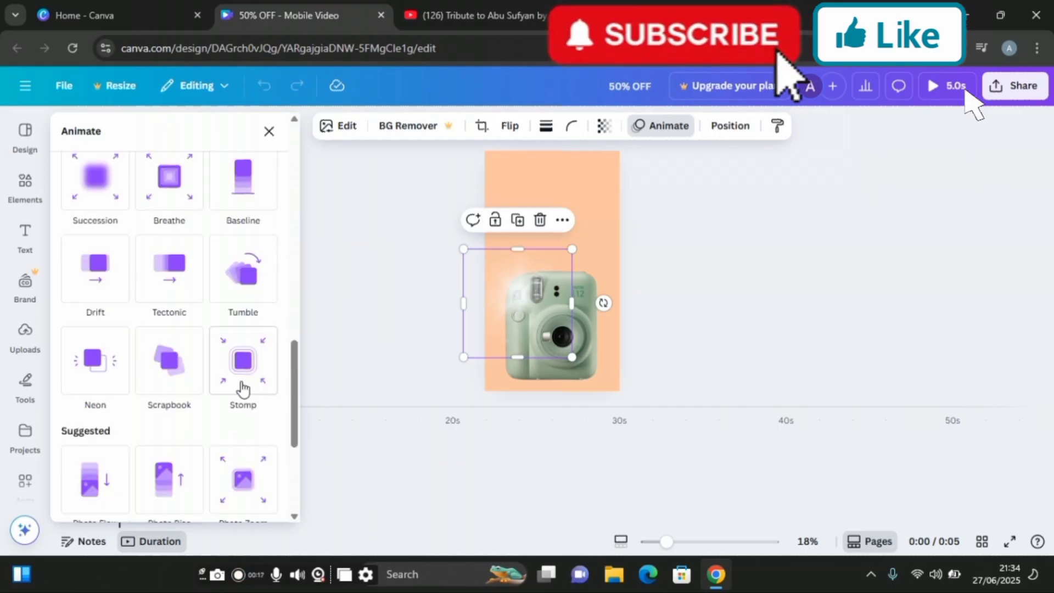
left_click(247, 375)
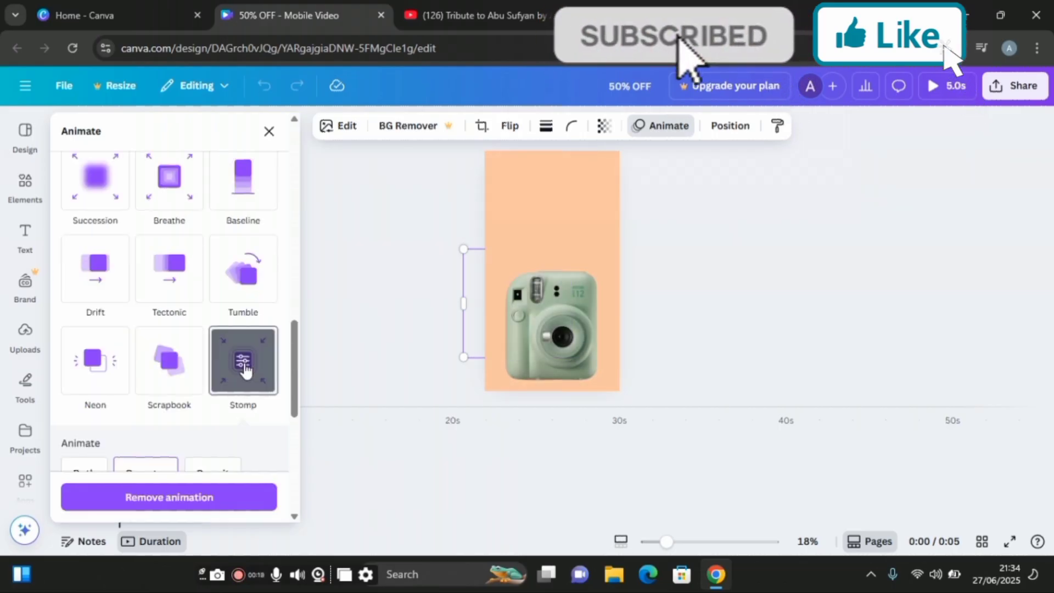
scroll(226, 413, "down", 3)
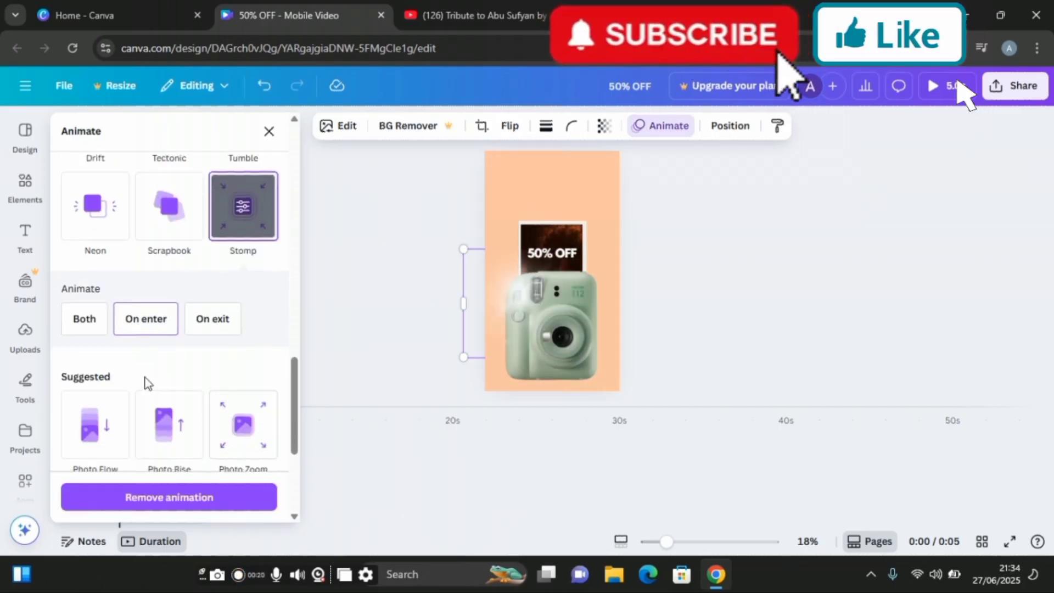
left_click(89, 325)
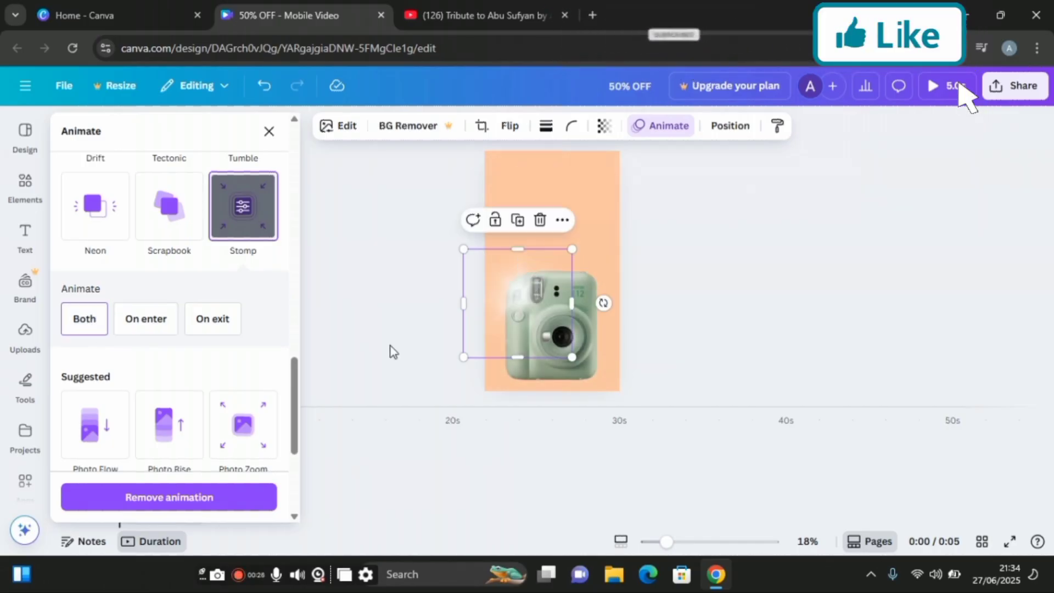
Trim the flare's timing at both ends so it plays only during the middle of the 5.0 s page.
left_click(390, 351)
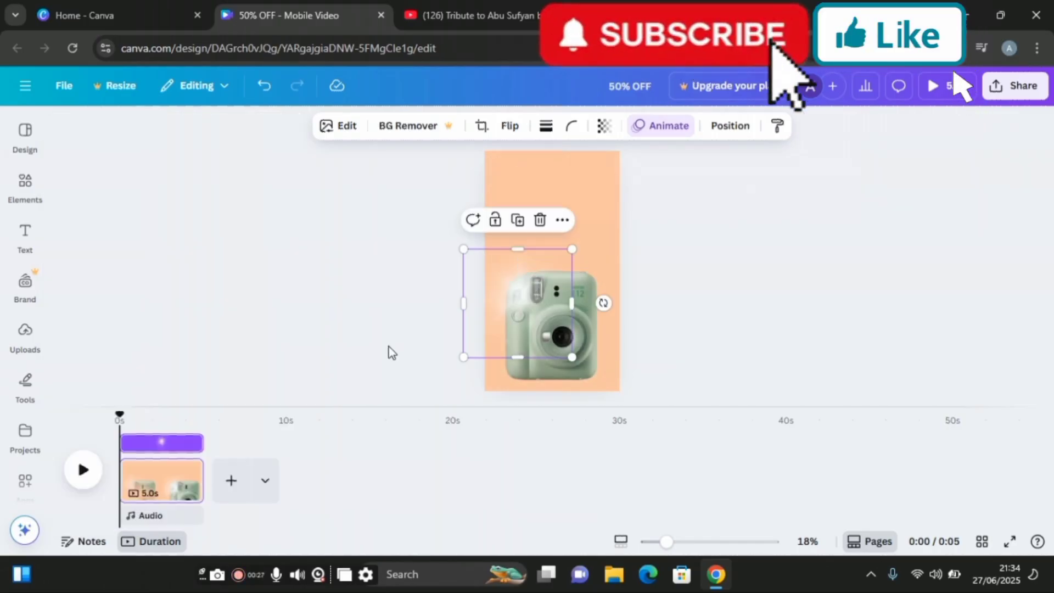
mouse_move(197, 443)
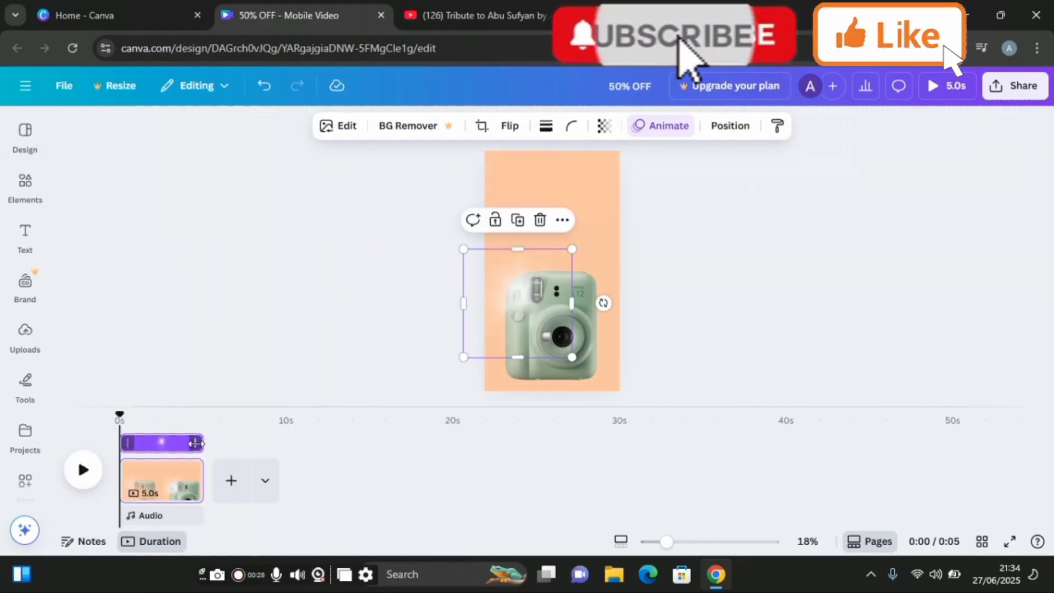
left_click_drag(195, 442, 163, 453)
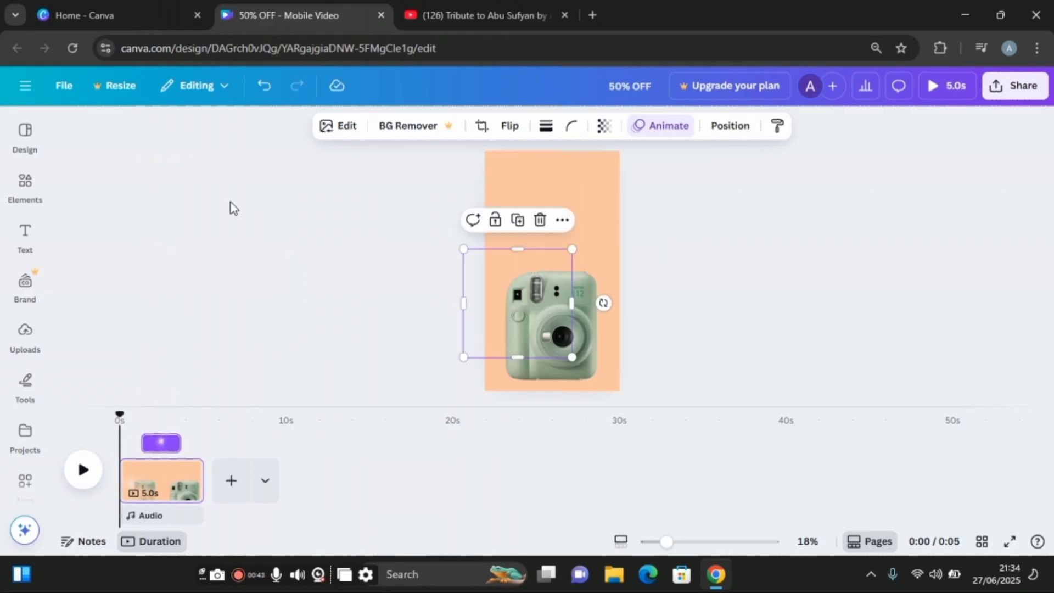
Search the audio library for "camera shutter" and add the 0:02 Camera Shutter Clicks sound to the video.
left_click(33, 193)
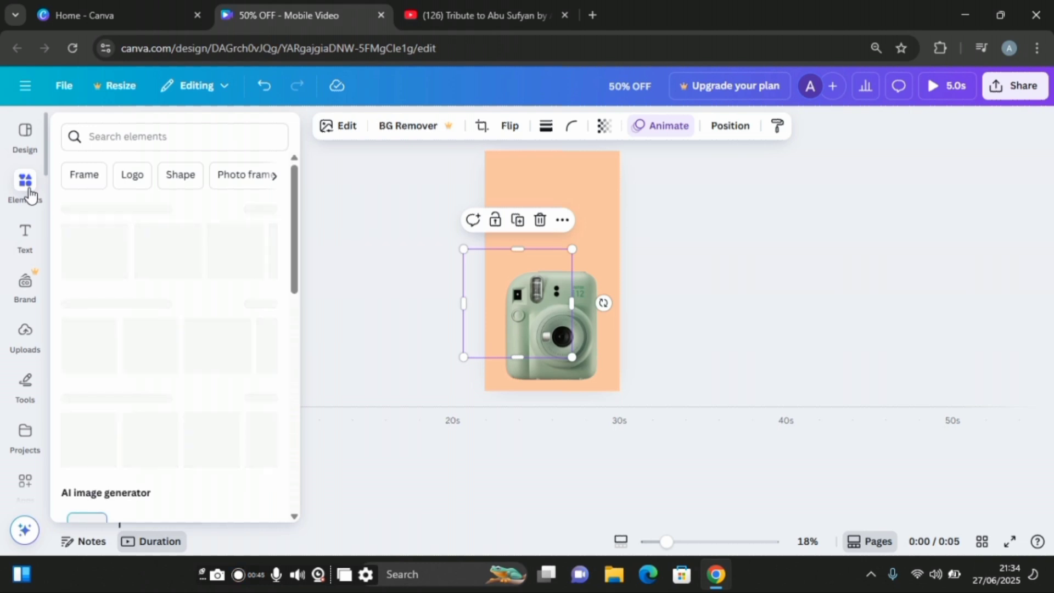
left_click(108, 131)
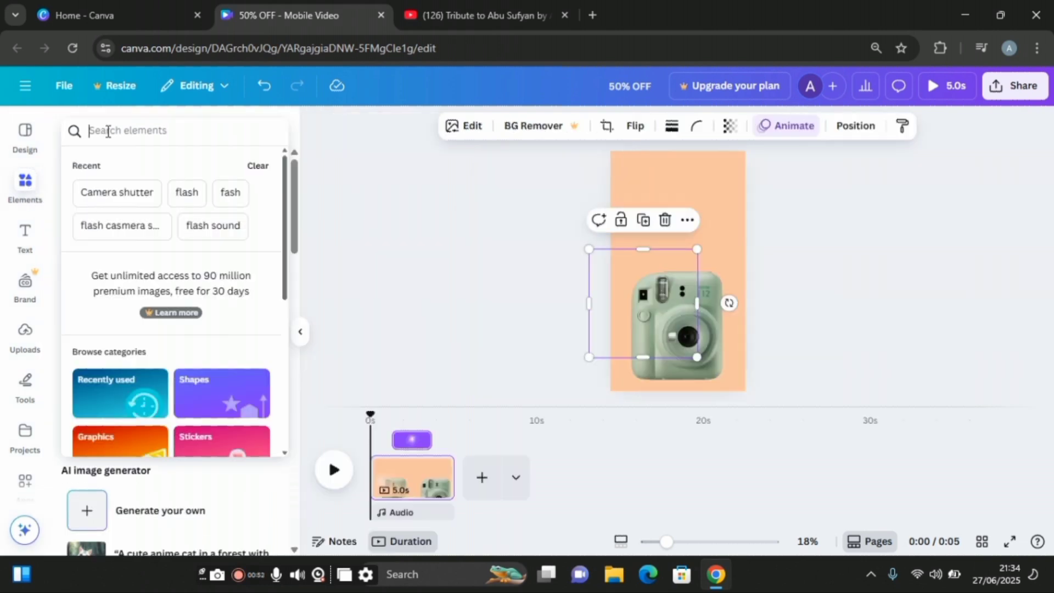
type("camera shutter")
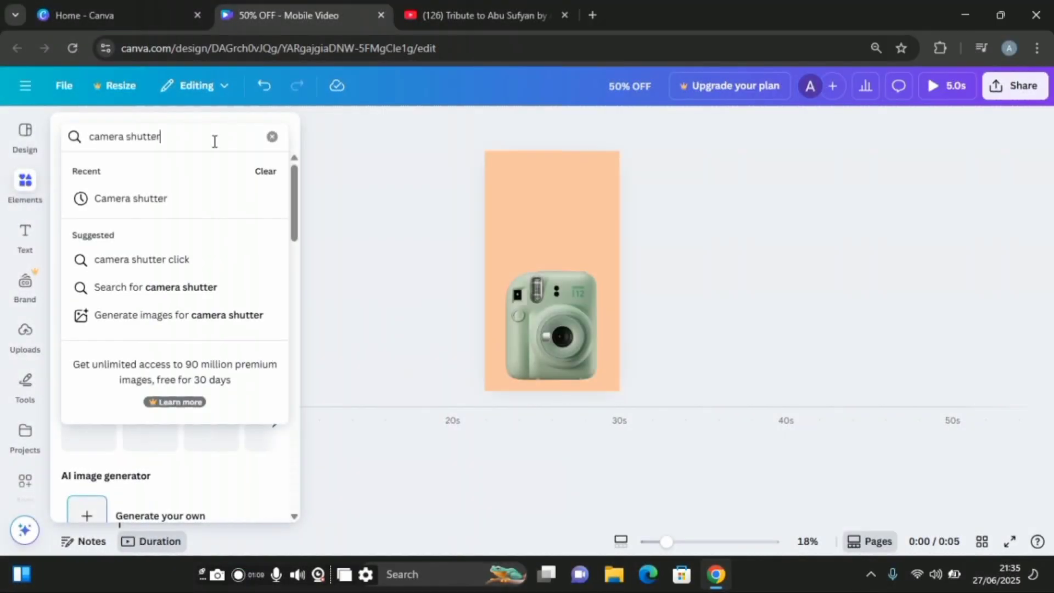
key("Return")
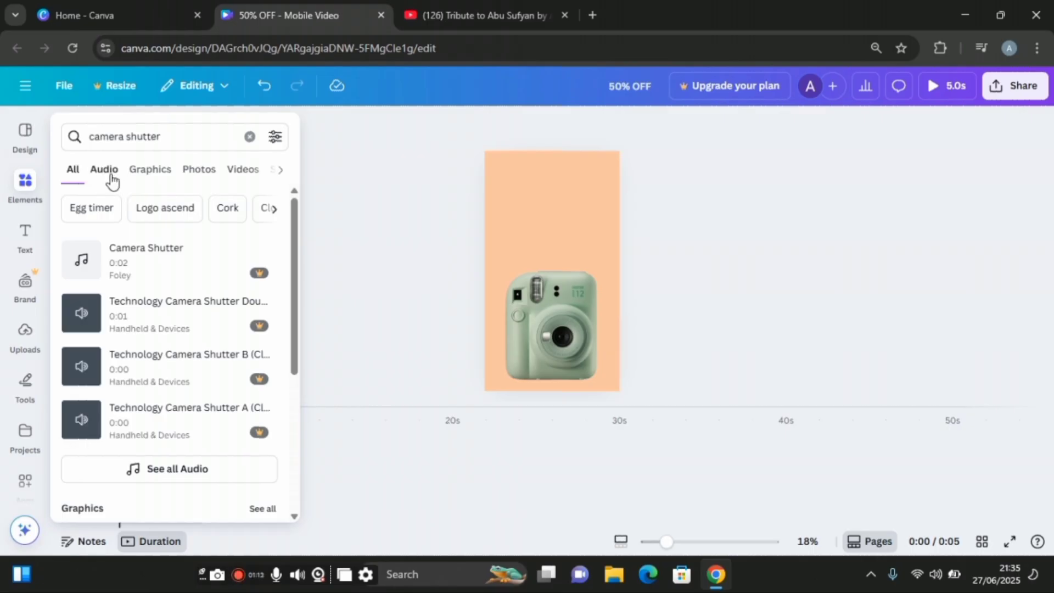
left_click(106, 171)
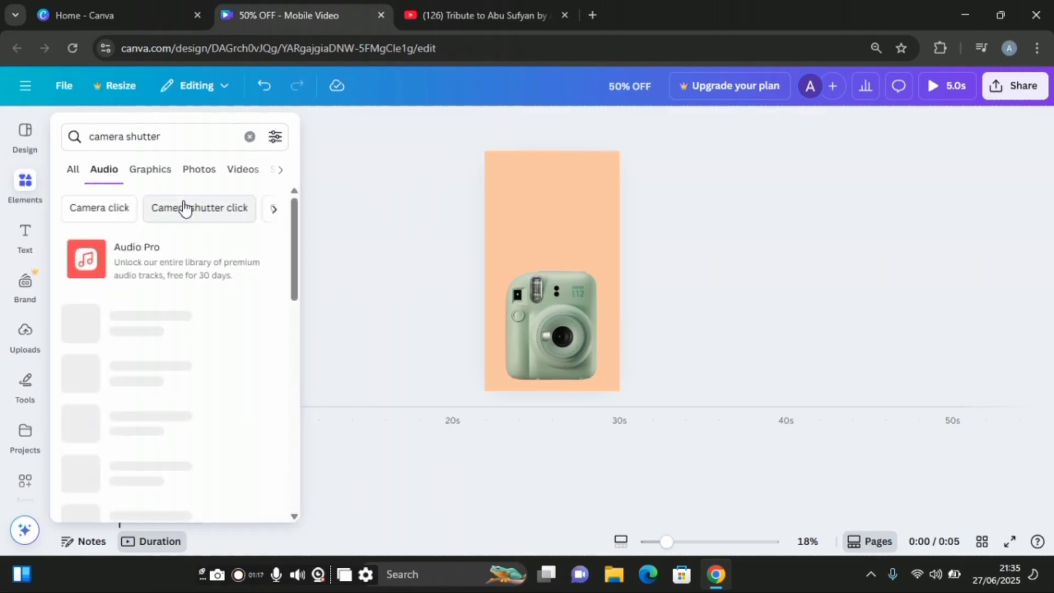
scroll(170, 299, "down", 5)
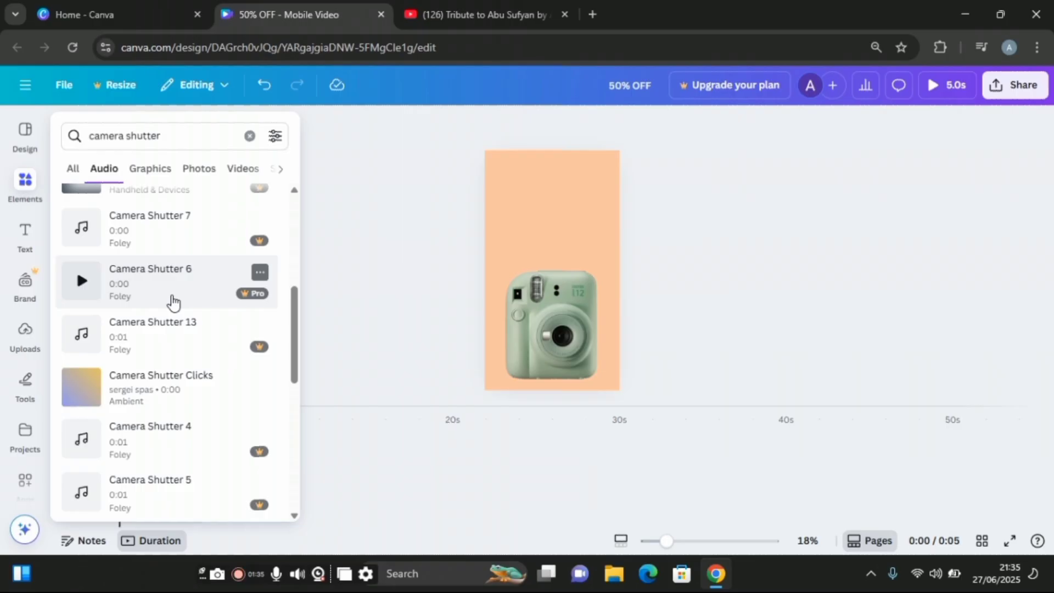
scroll(171, 302, "down", 3)
scroll(161, 304, "down", 2)
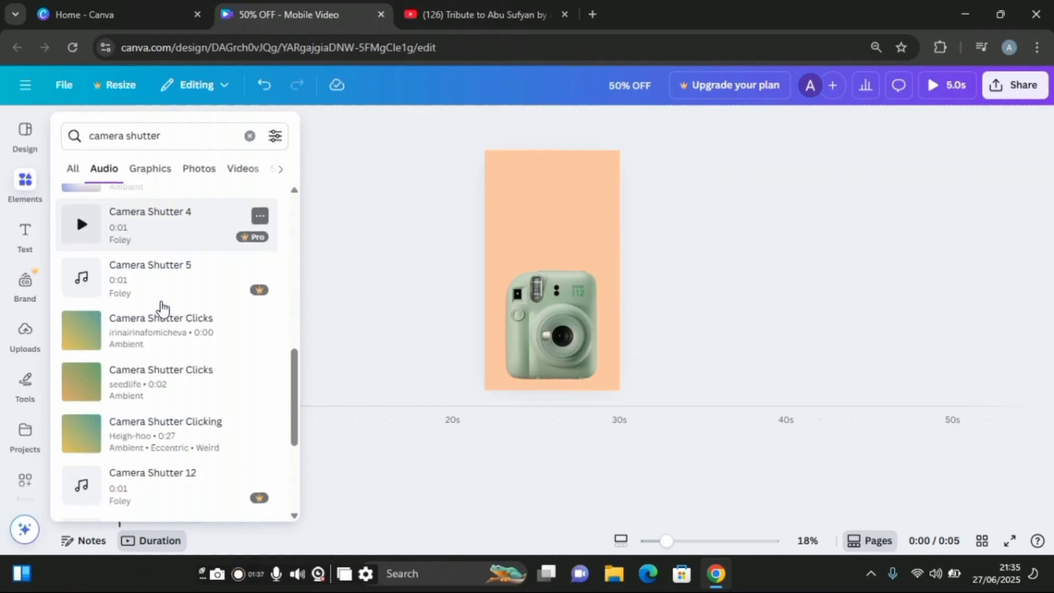
scroll(85, 301, "down", 1)
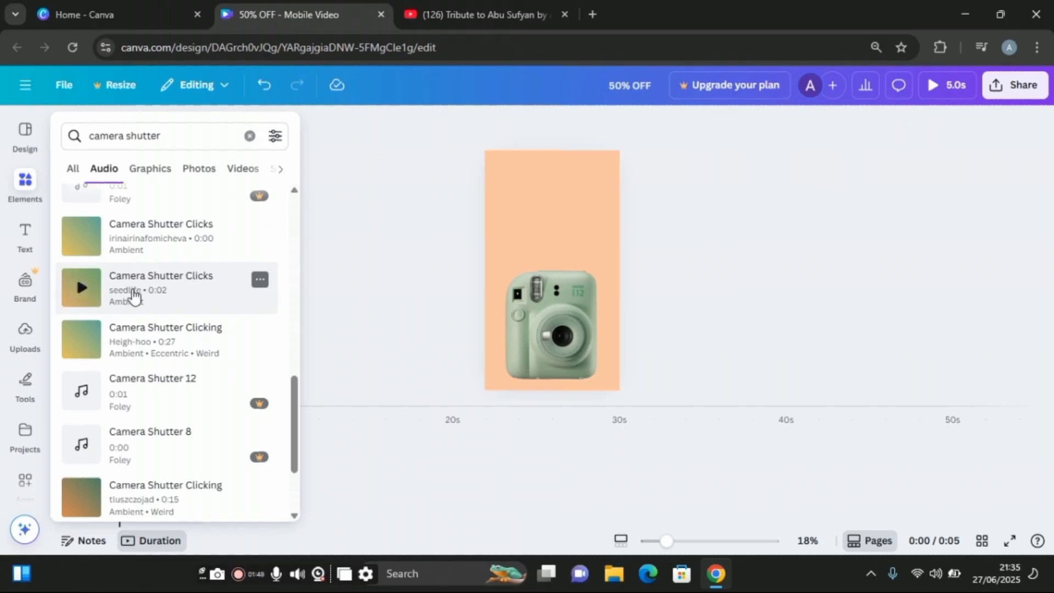
left_click(134, 297)
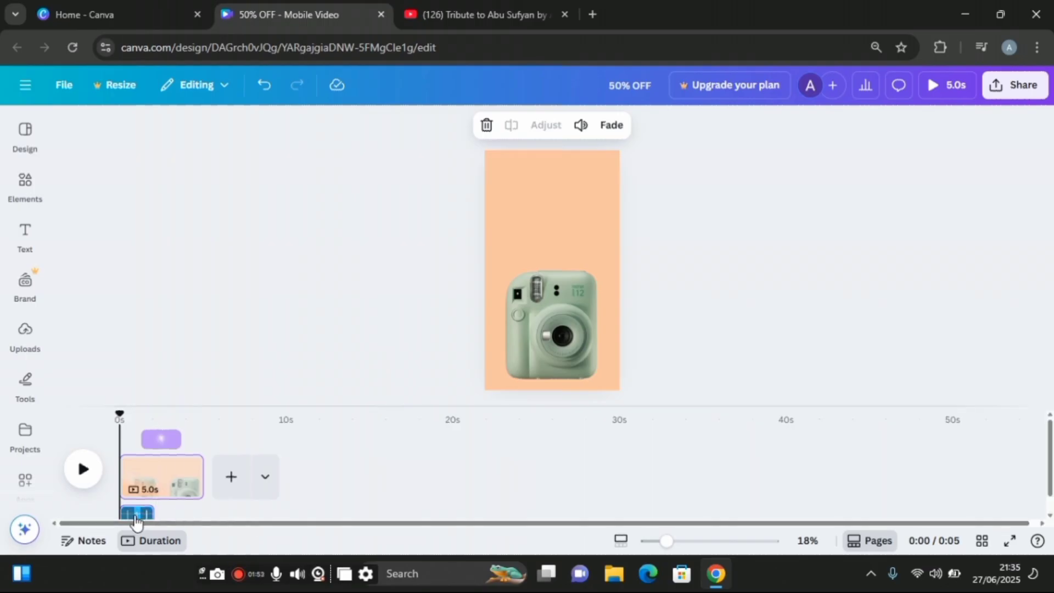
Select the 50% OFF polaroid group hidden behind the camera and trim its start so it begins together with the flare.
left_click(548, 317)
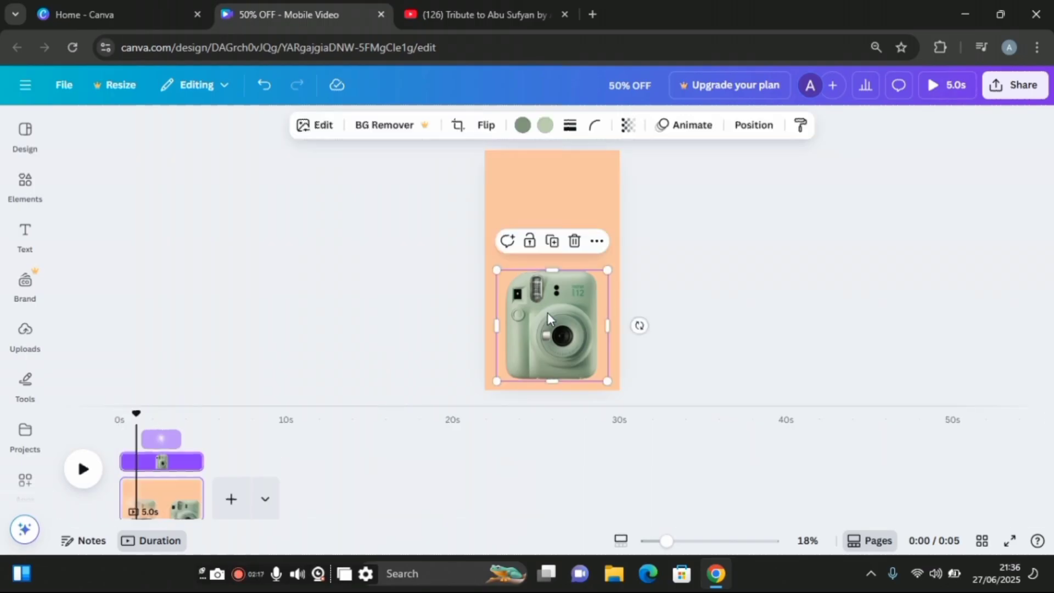
left_click(757, 129)
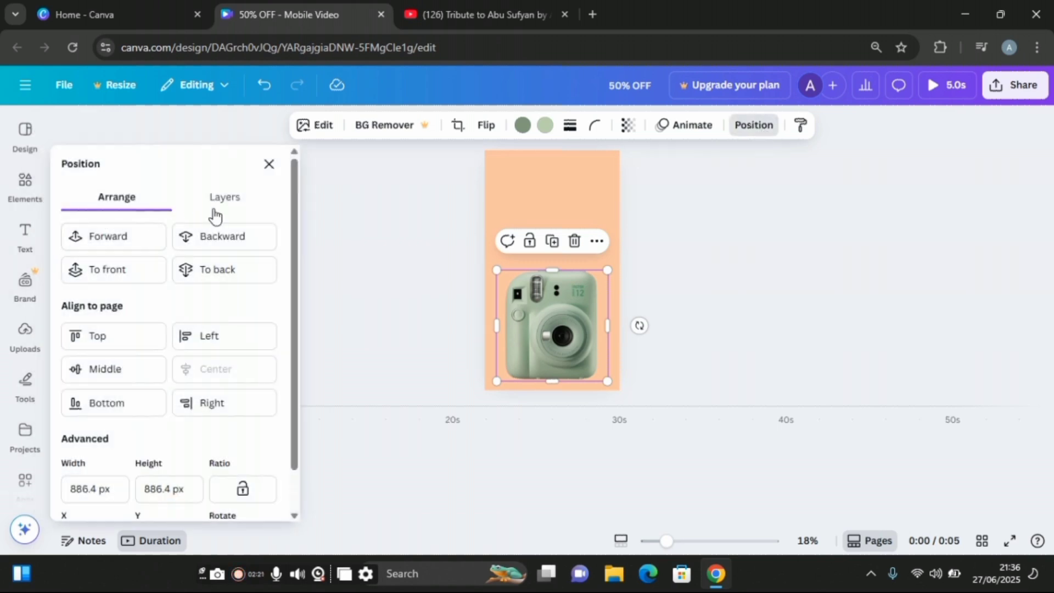
left_click(231, 206)
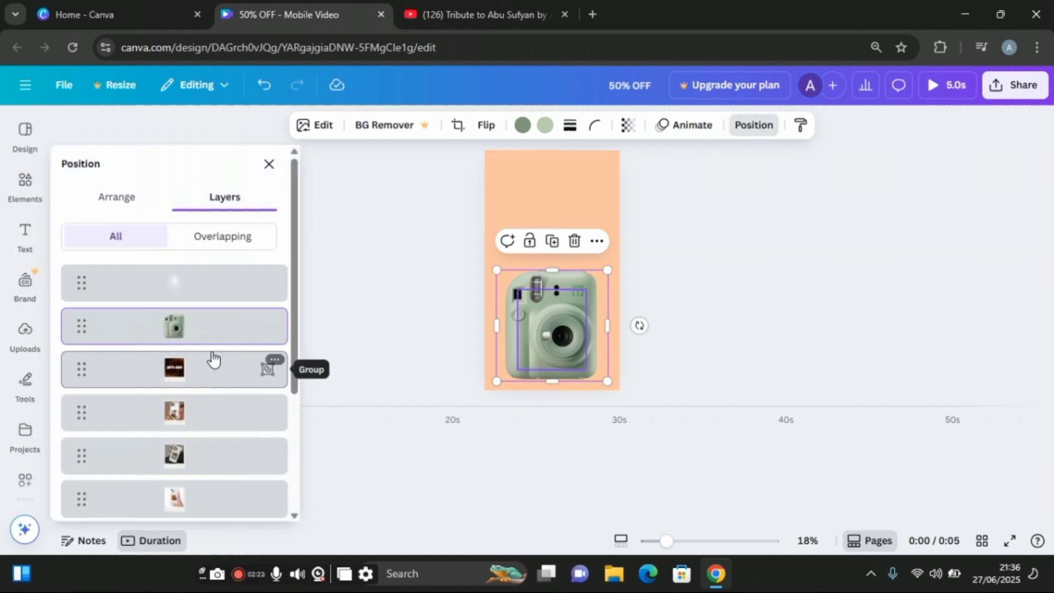
left_click(219, 377)
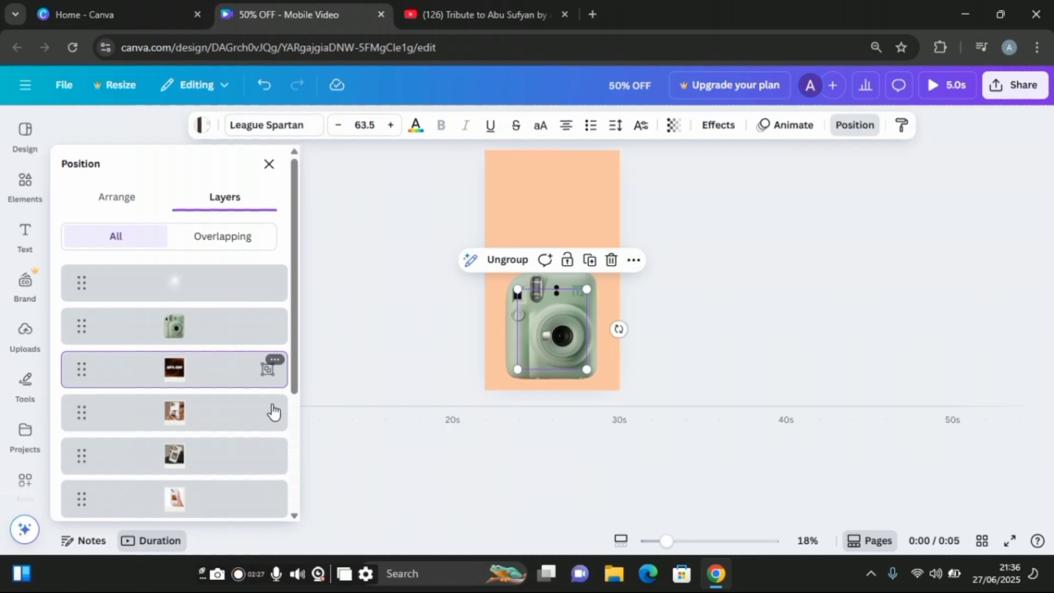
left_click(368, 374)
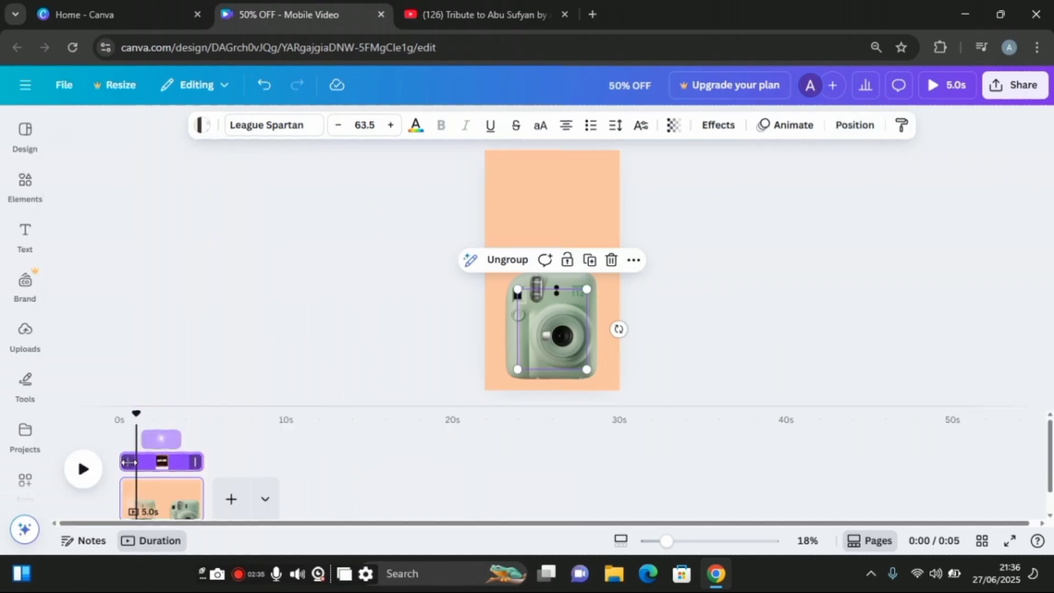
left_click_drag(125, 462, 137, 464)
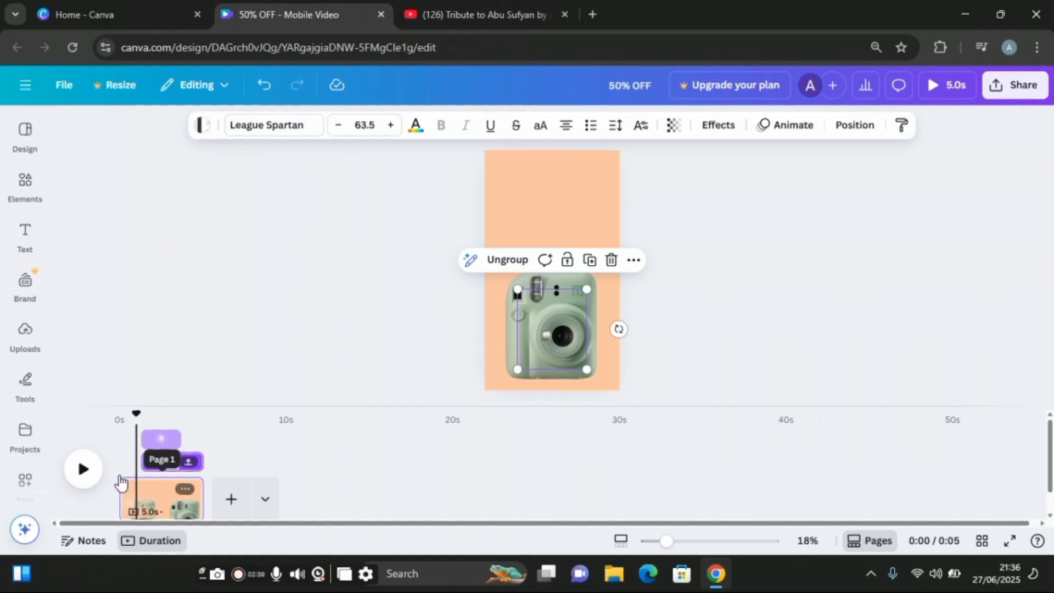
Play back the page to check the timing, and shorten the page's duration to 4.0 s.
left_click(156, 501)
left_click(83, 469)
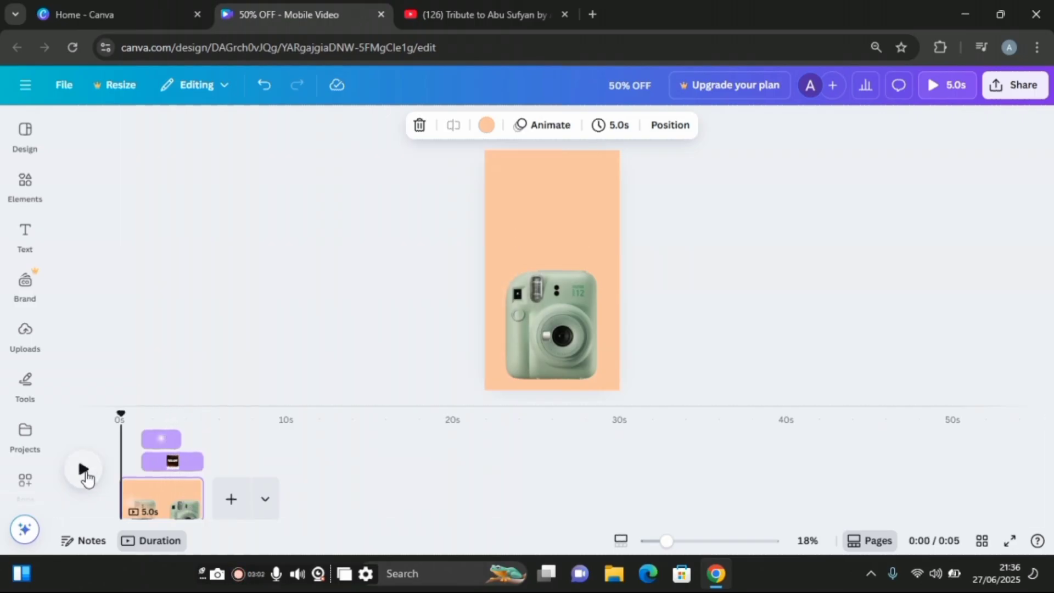
left_click(82, 471)
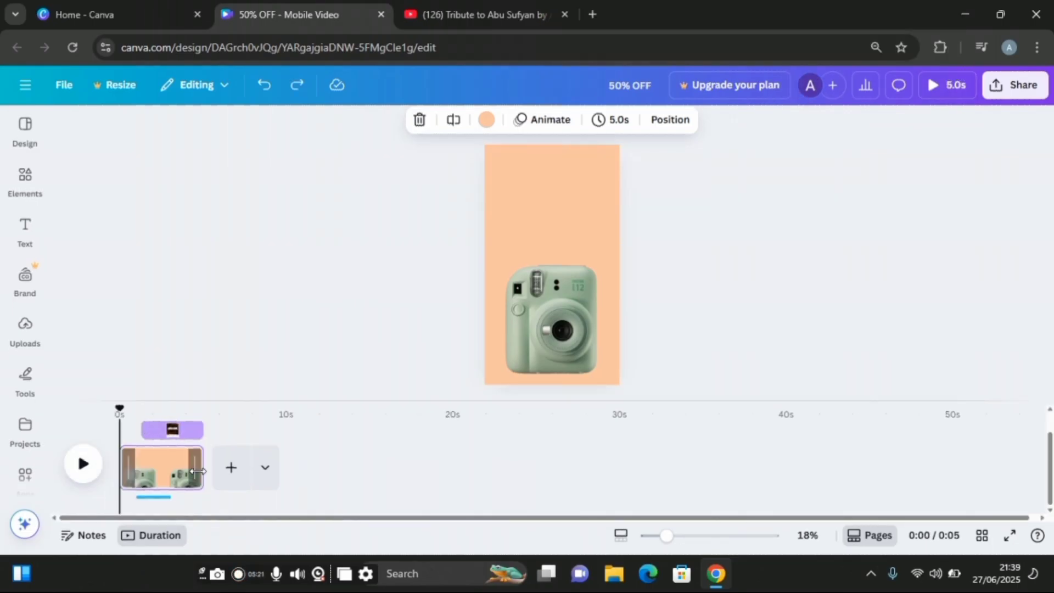
left_click_drag(187, 470, 185, 469)
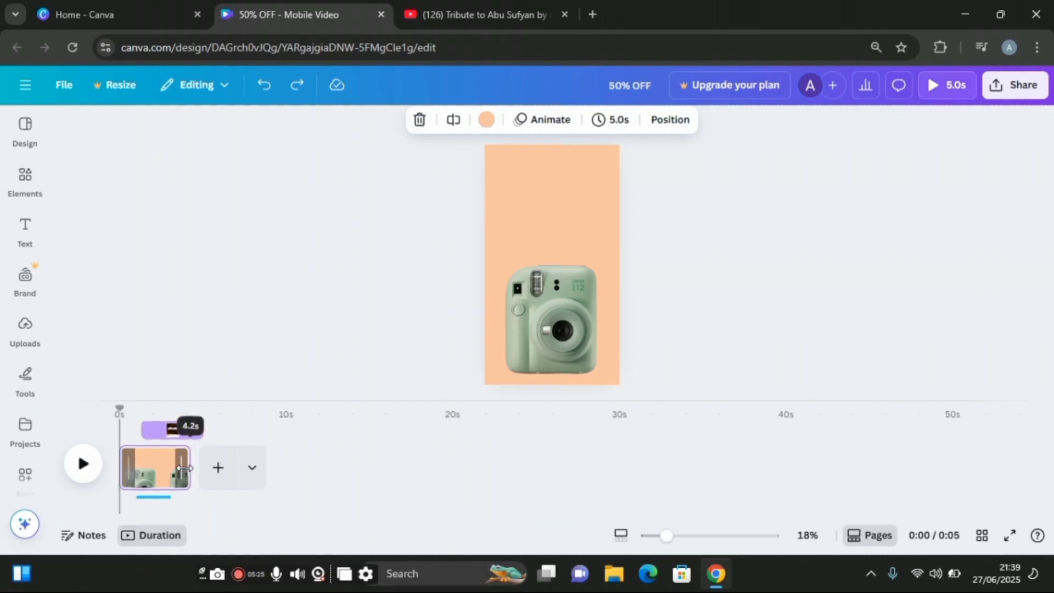
left_click_drag(184, 467, 180, 472)
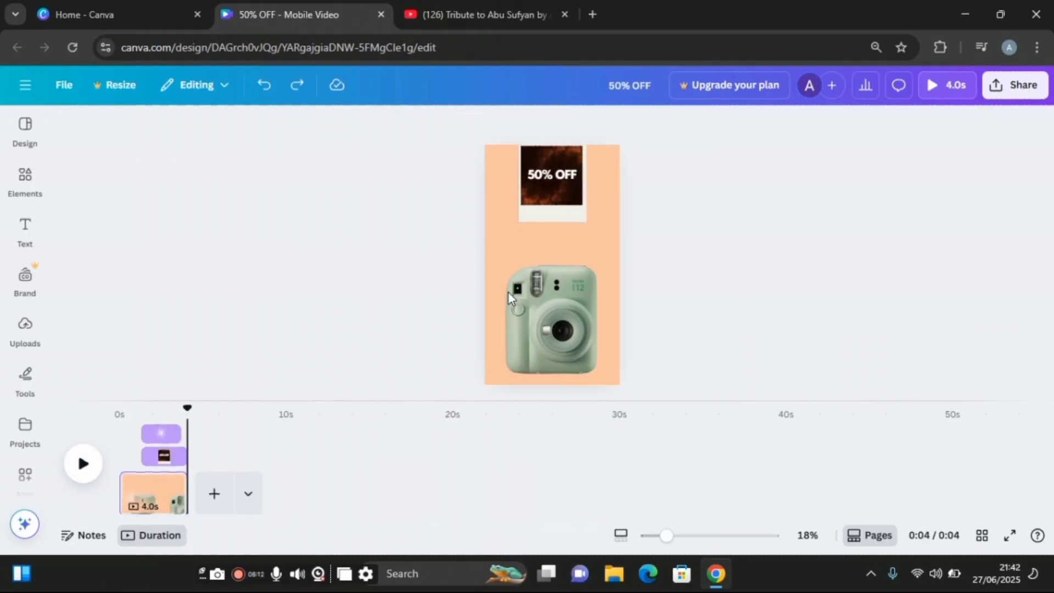
Set the 50% OFF polaroid group's path animation to the minimum speed with the Steady movement style, and play the page to check it.
left_click(554, 207)
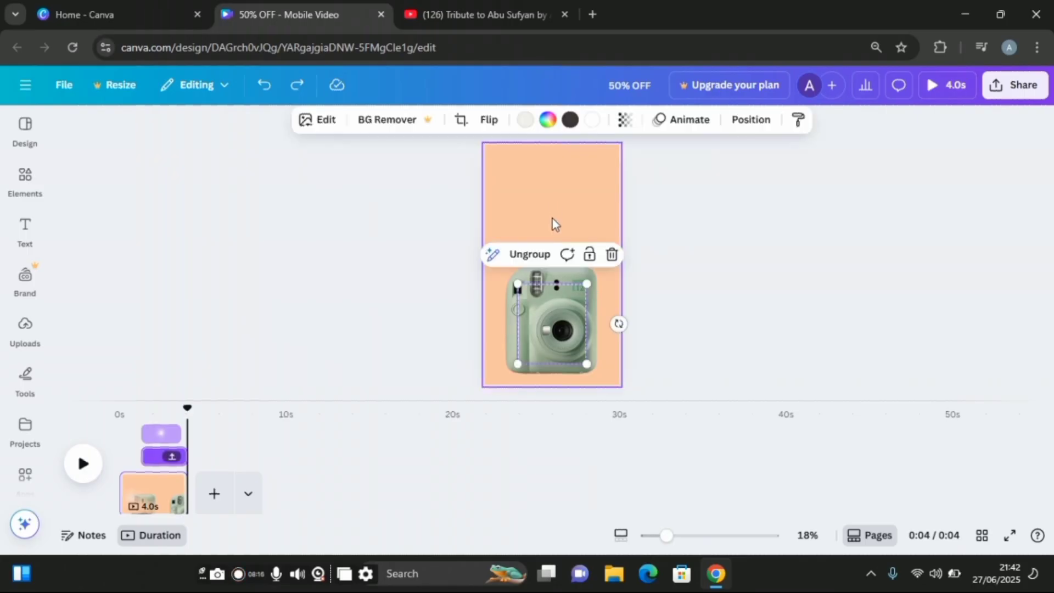
left_click(566, 332)
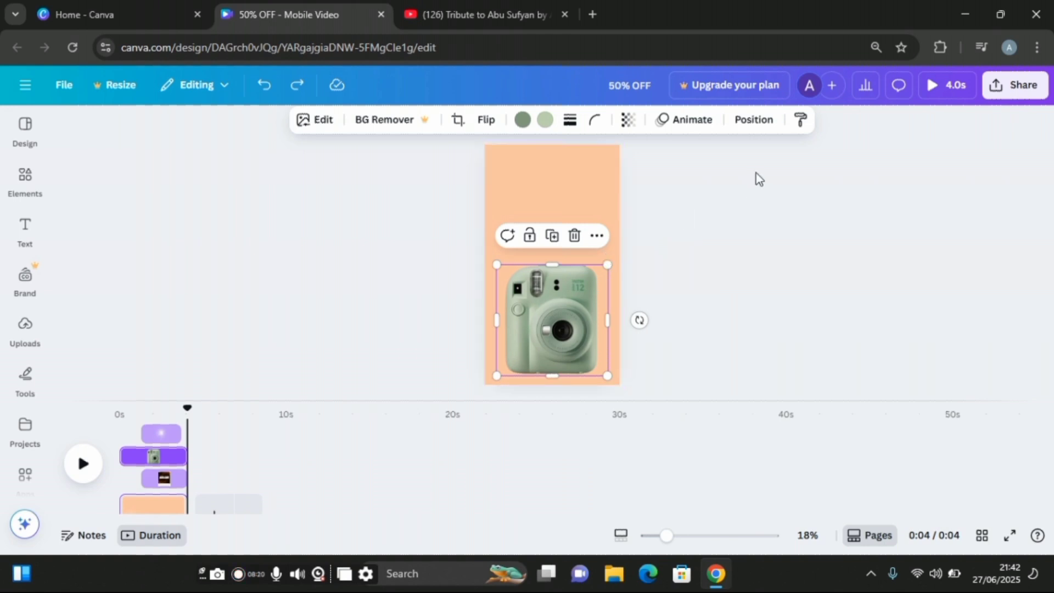
left_click(754, 119)
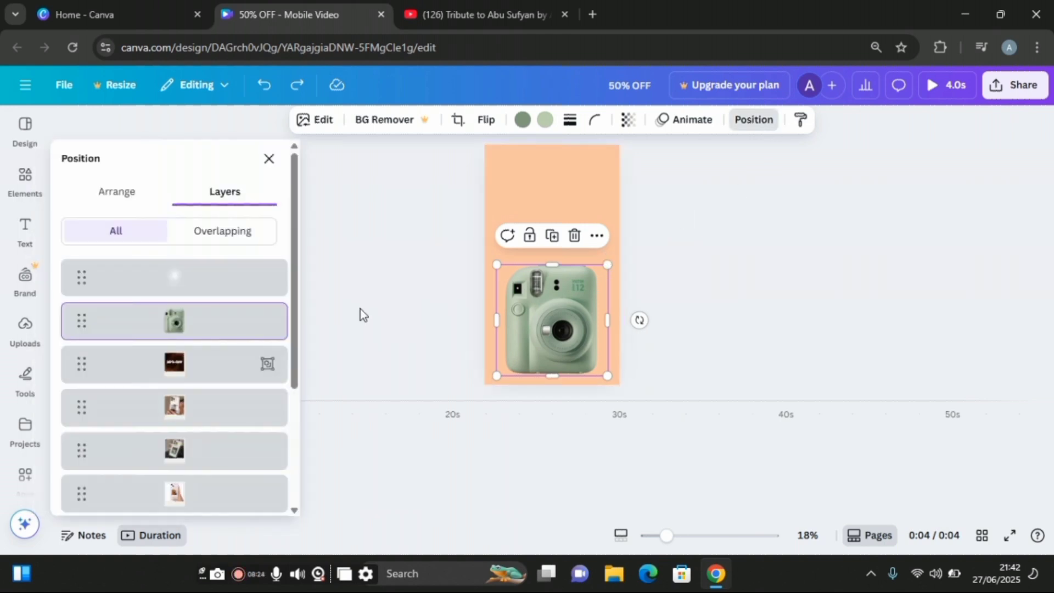
left_click(194, 362)
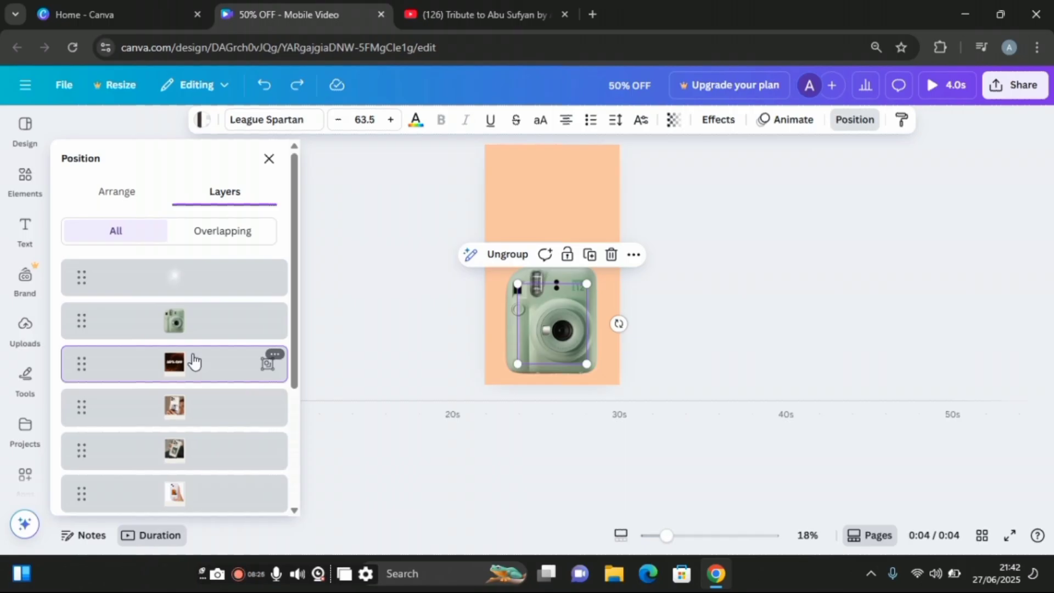
left_click(793, 122)
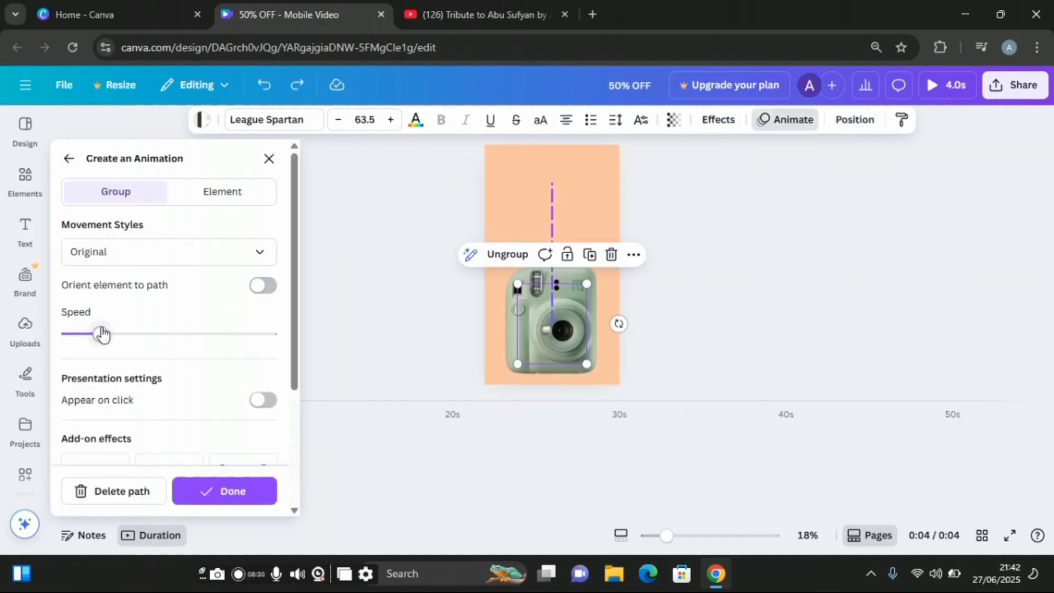
left_click_drag(99, 338, 67, 345)
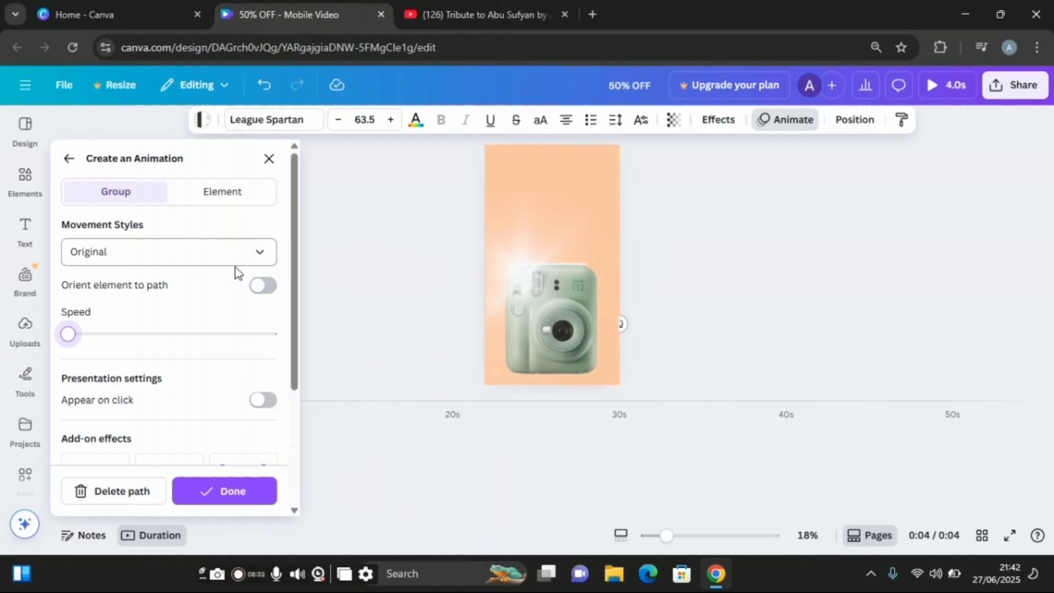
left_click(260, 255)
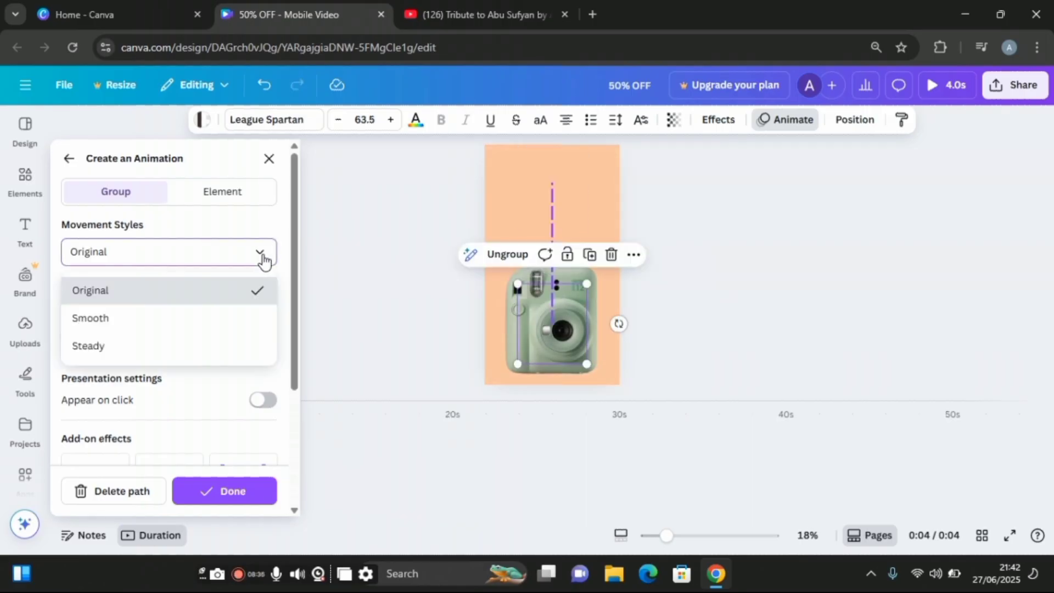
left_click(201, 346)
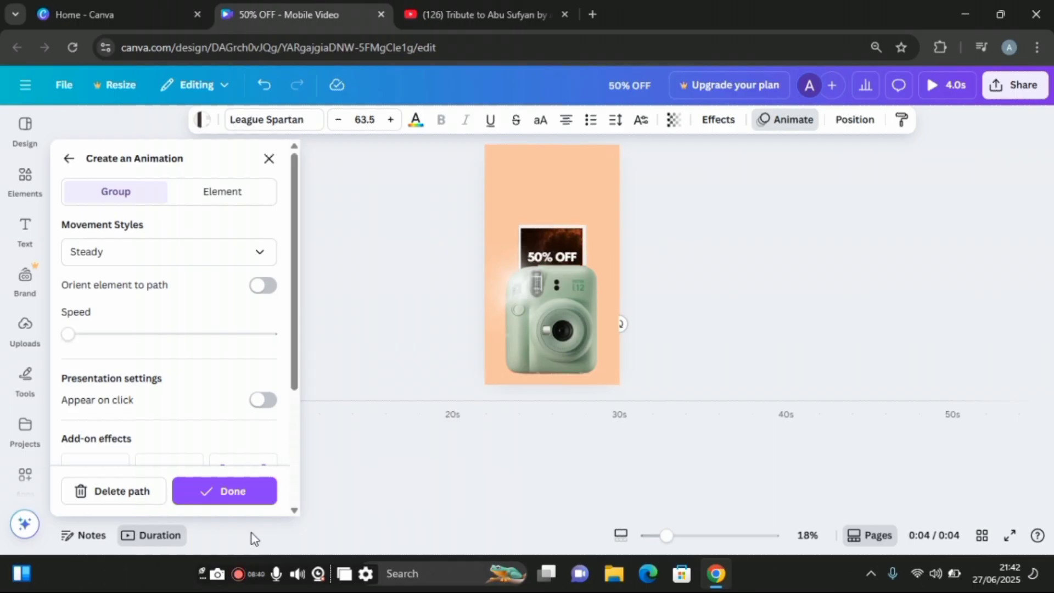
left_click(238, 484)
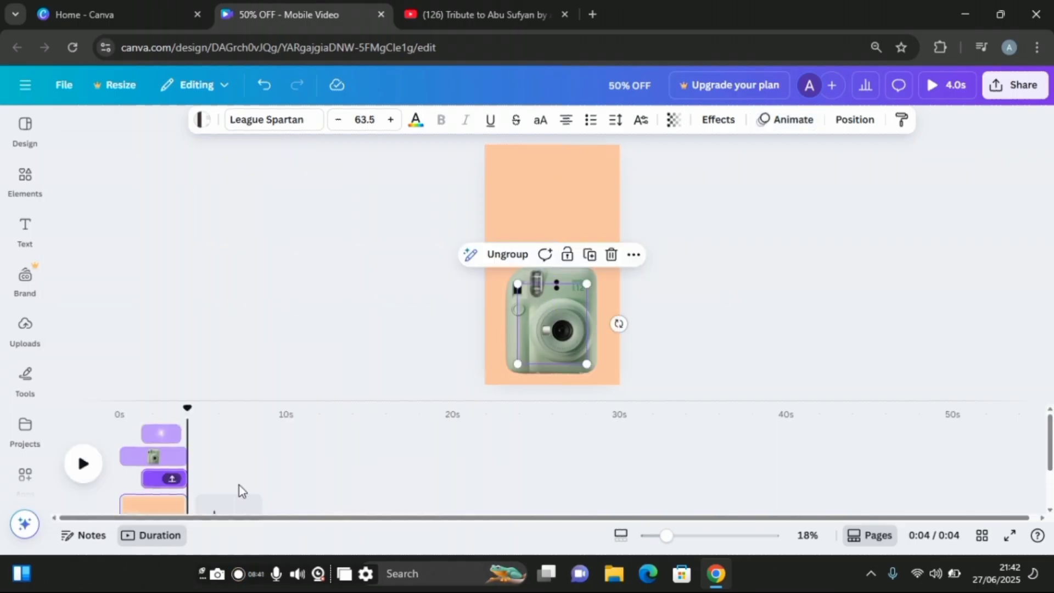
left_click(124, 497)
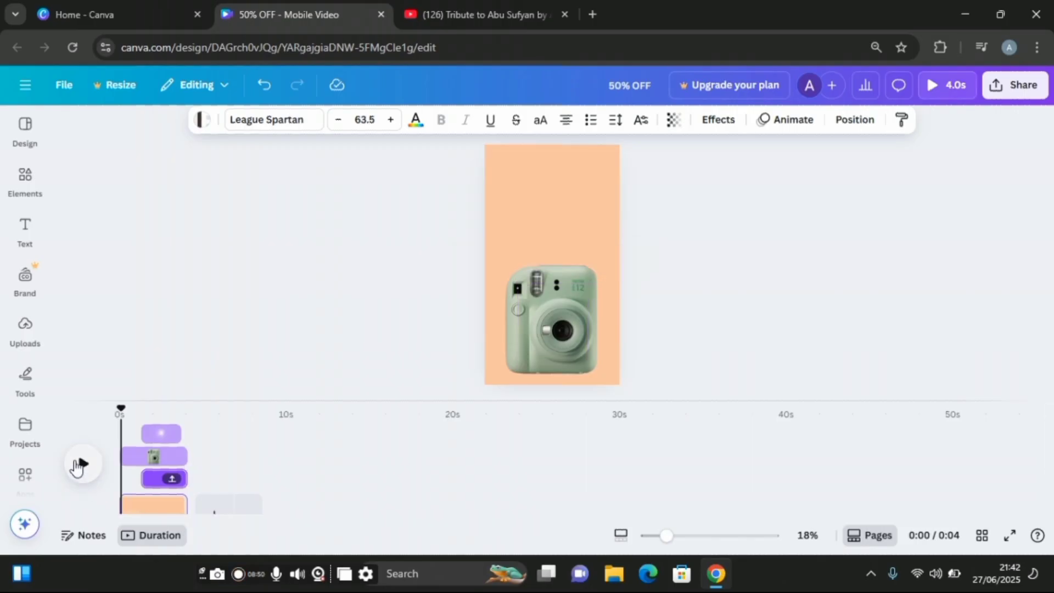
left_click(83, 467)
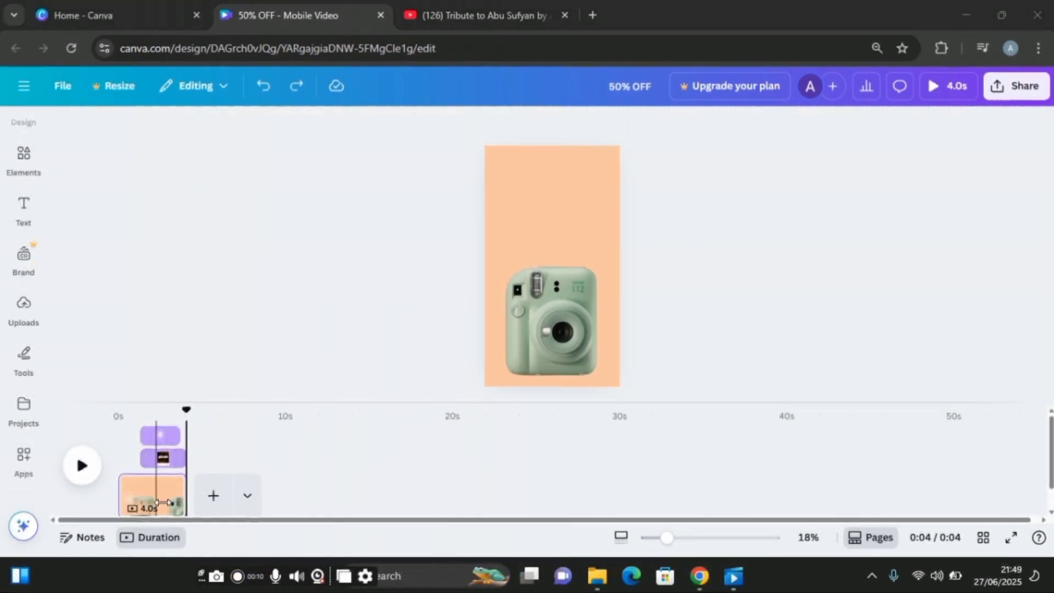
Duplicate the 4.0 s camera page to create a second page.
left_click(165, 492)
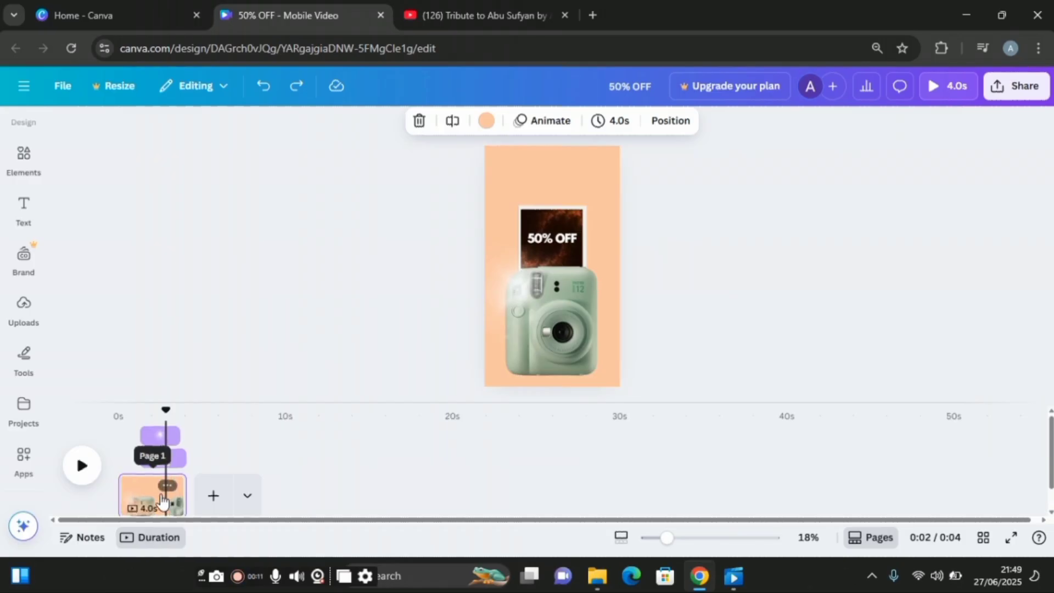
left_click(168, 486)
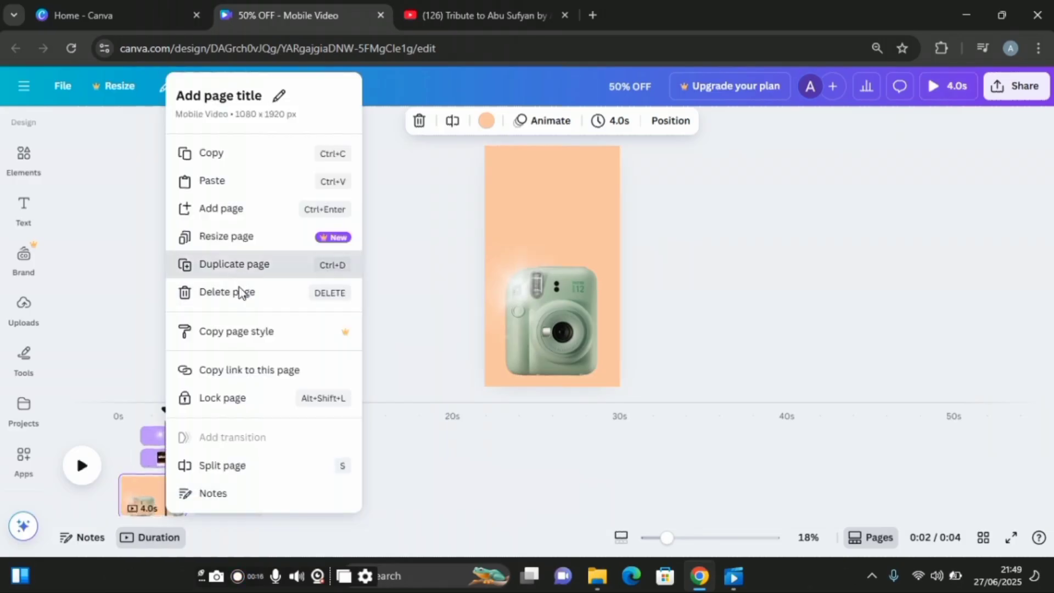
left_click(239, 268)
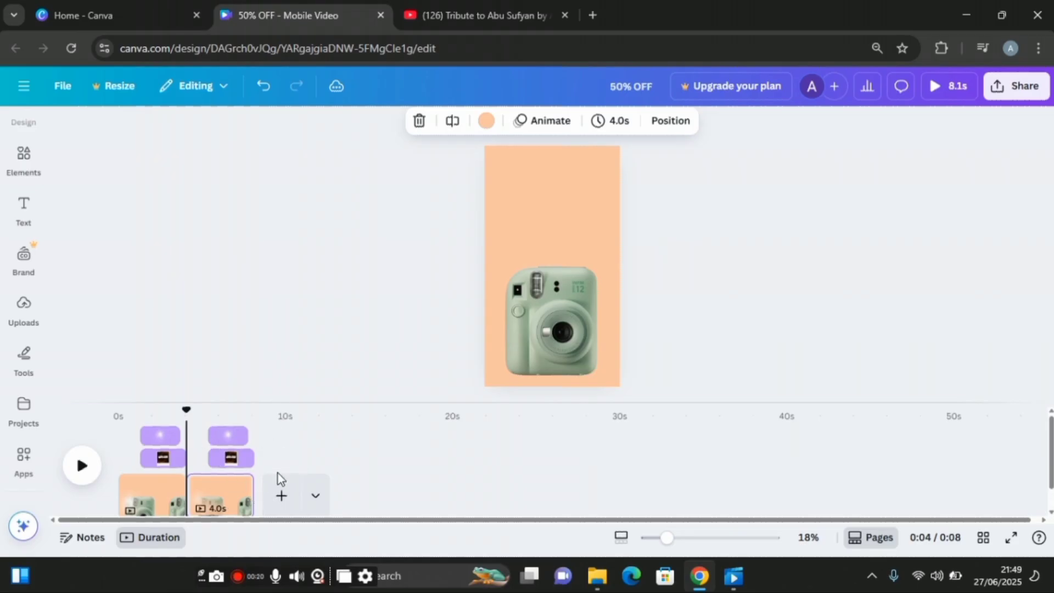
Duplicate the first page's shutter sound track and place the copy under the second page so it starts with that page's flare.
scroll(302, 463, "down", 1)
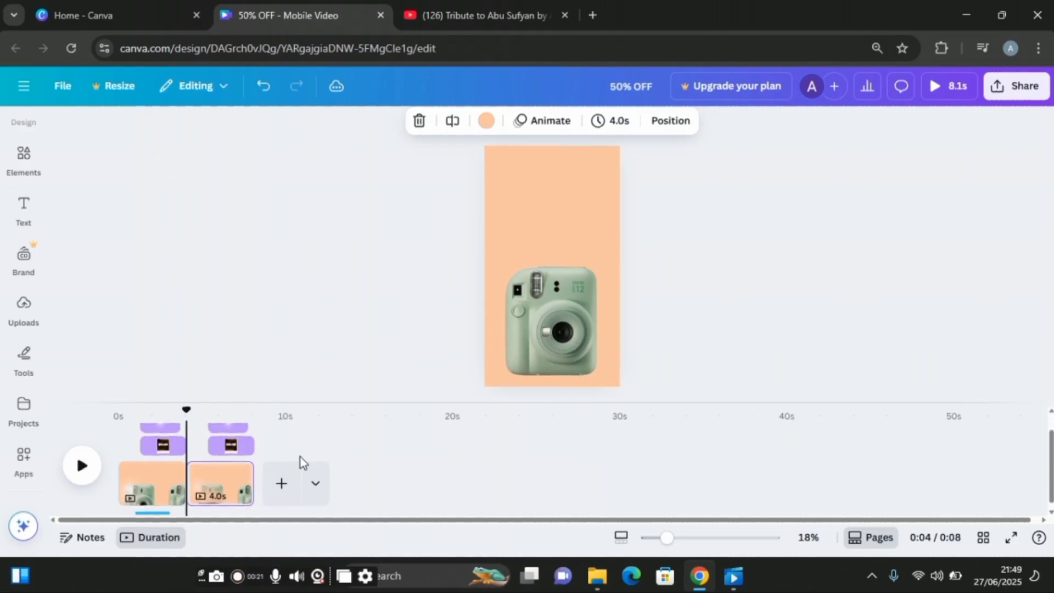
left_click(155, 503)
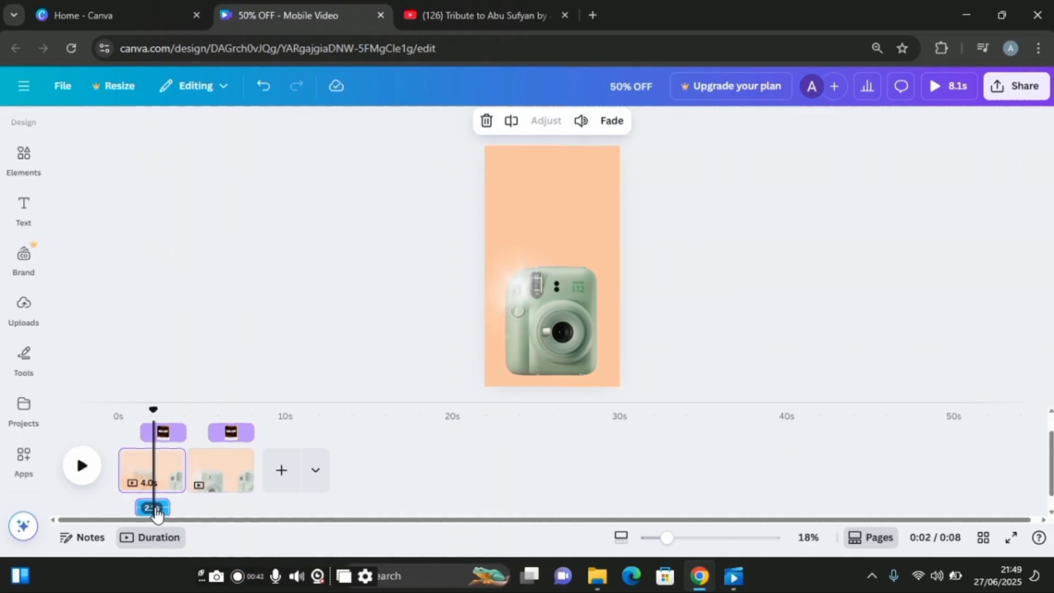
right_click(154, 507)
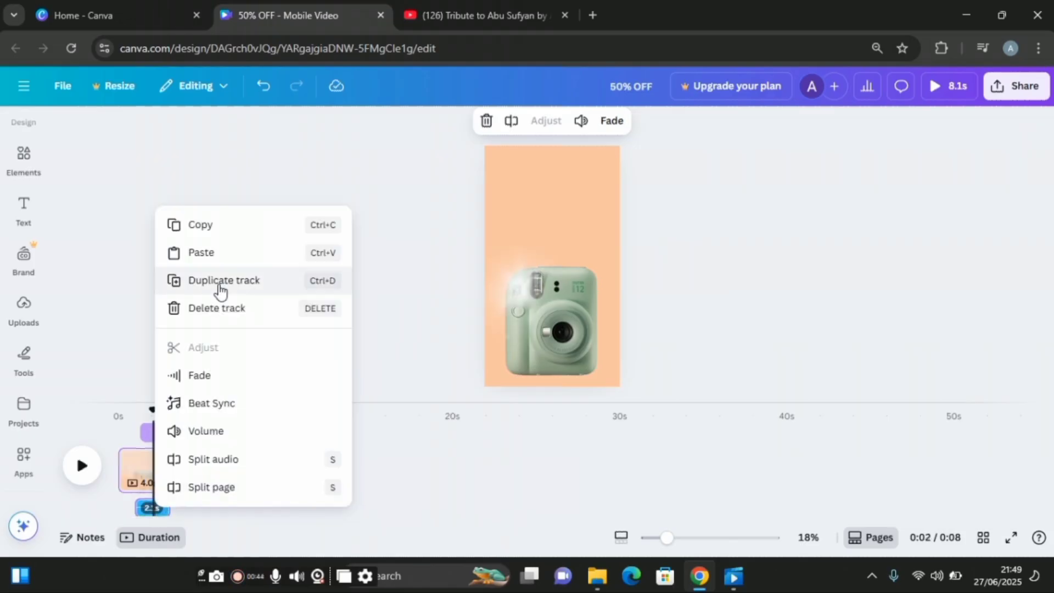
left_click(222, 281)
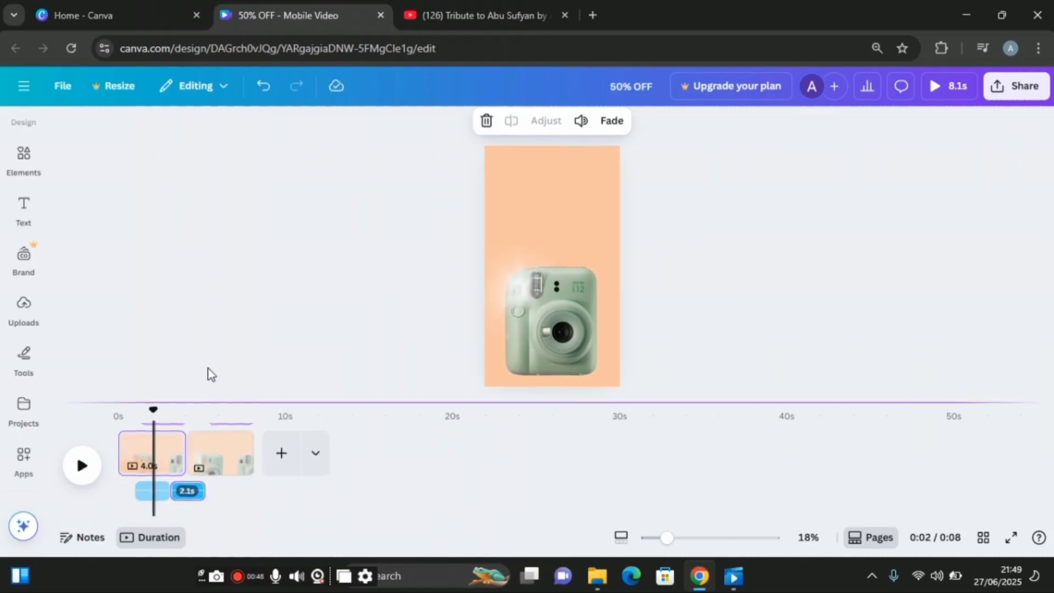
left_click_drag(183, 490, 227, 497)
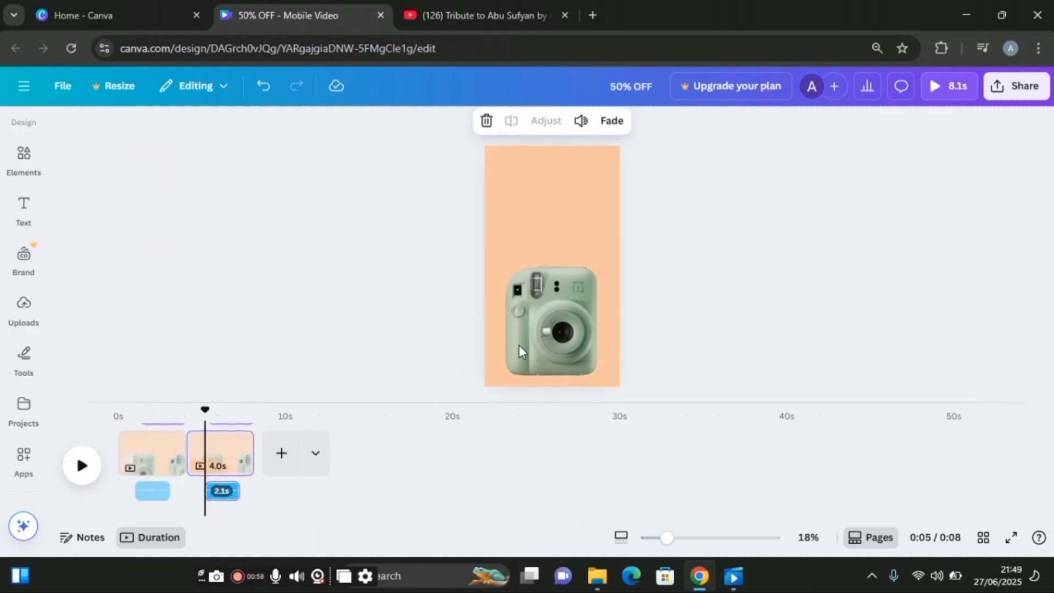
Delete the path animation of the 50% OFF polaroid group hidden behind the camera on the second page.
left_click(532, 339)
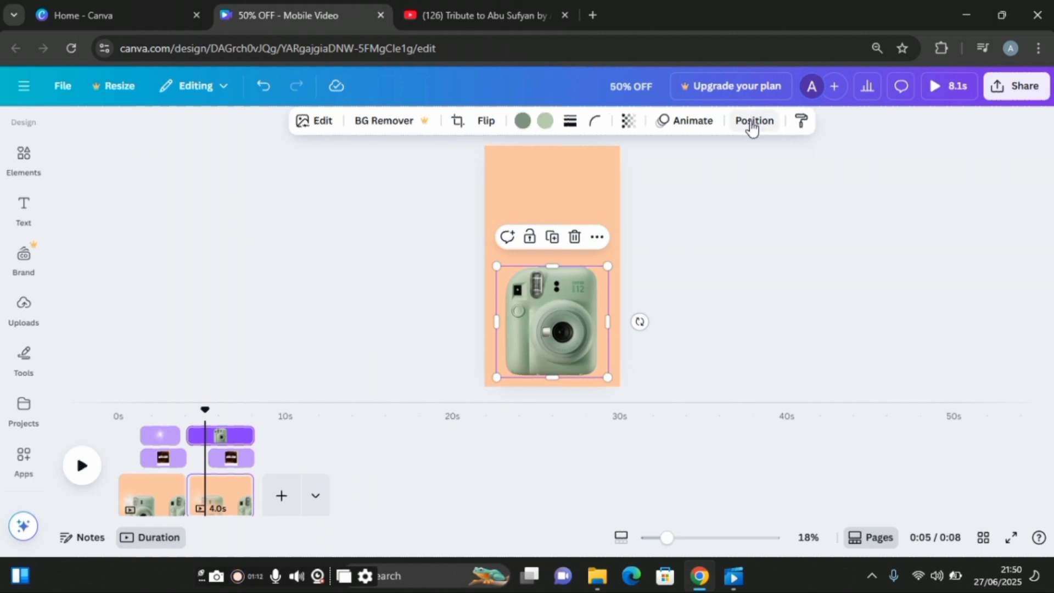
left_click(753, 122)
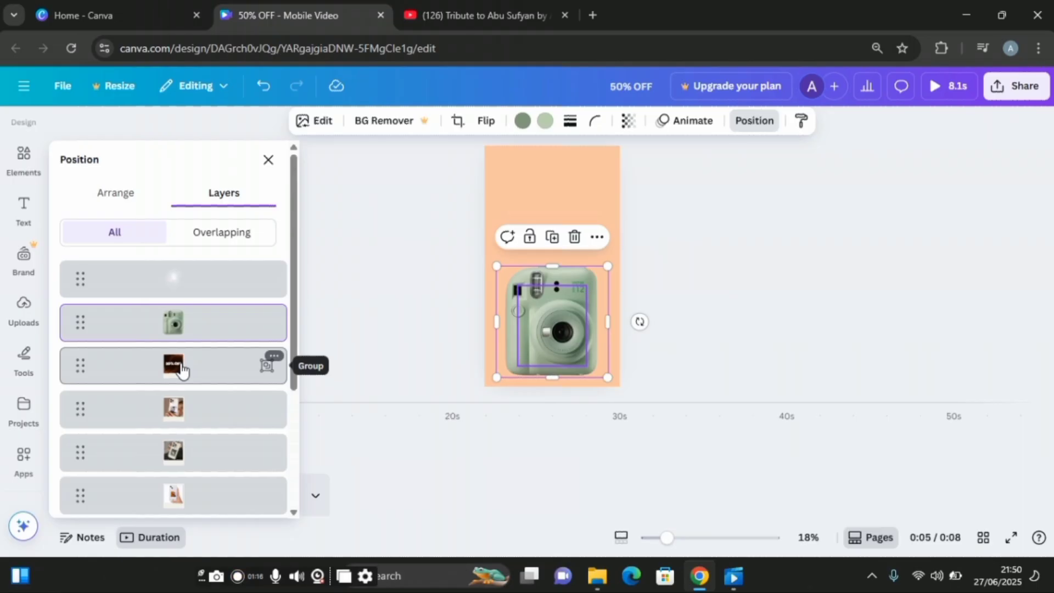
left_click(183, 371)
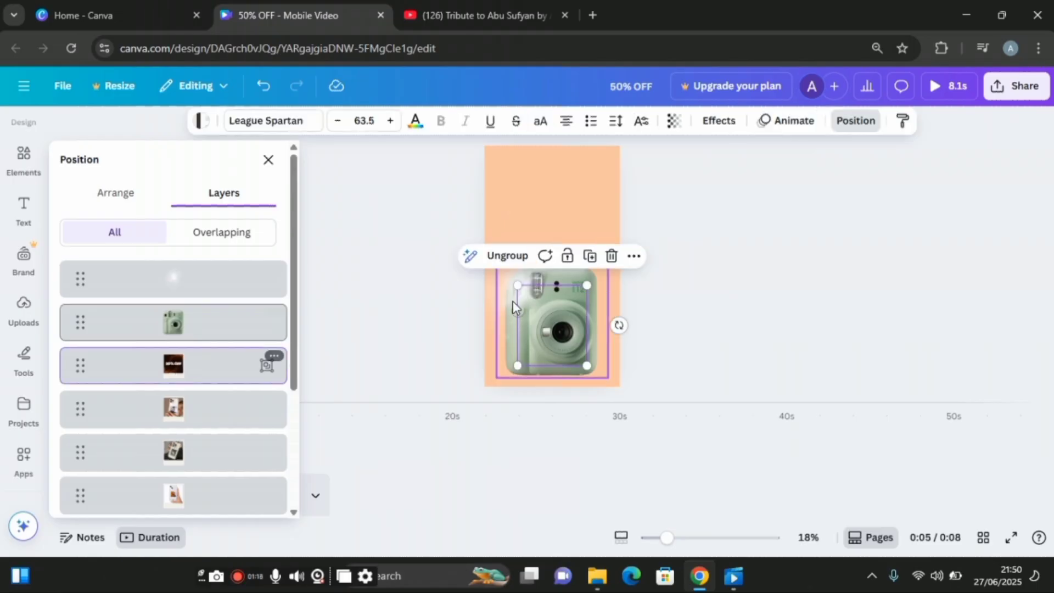
left_click(794, 122)
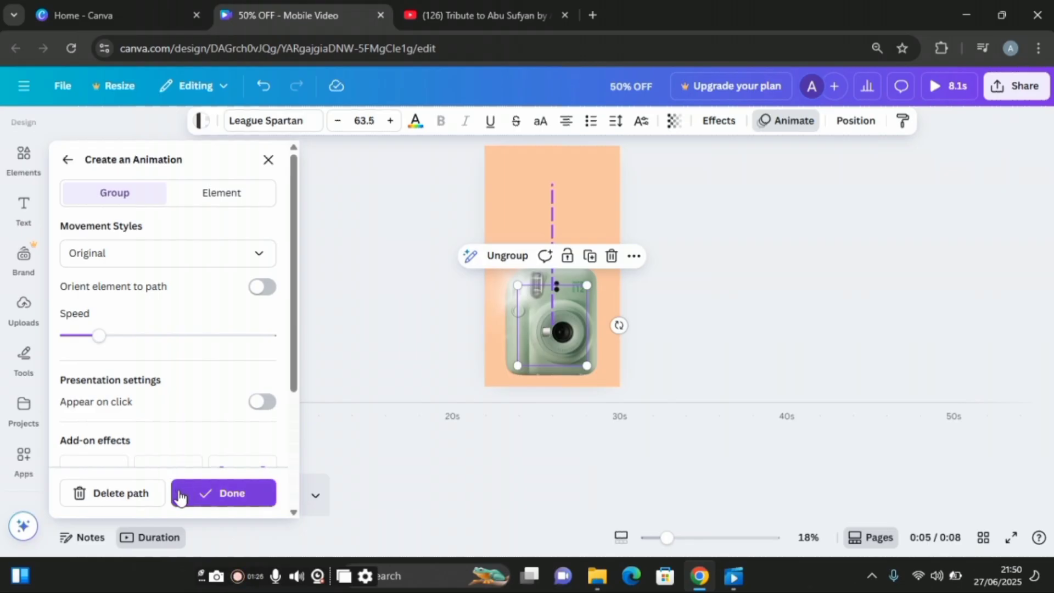
left_click(121, 493)
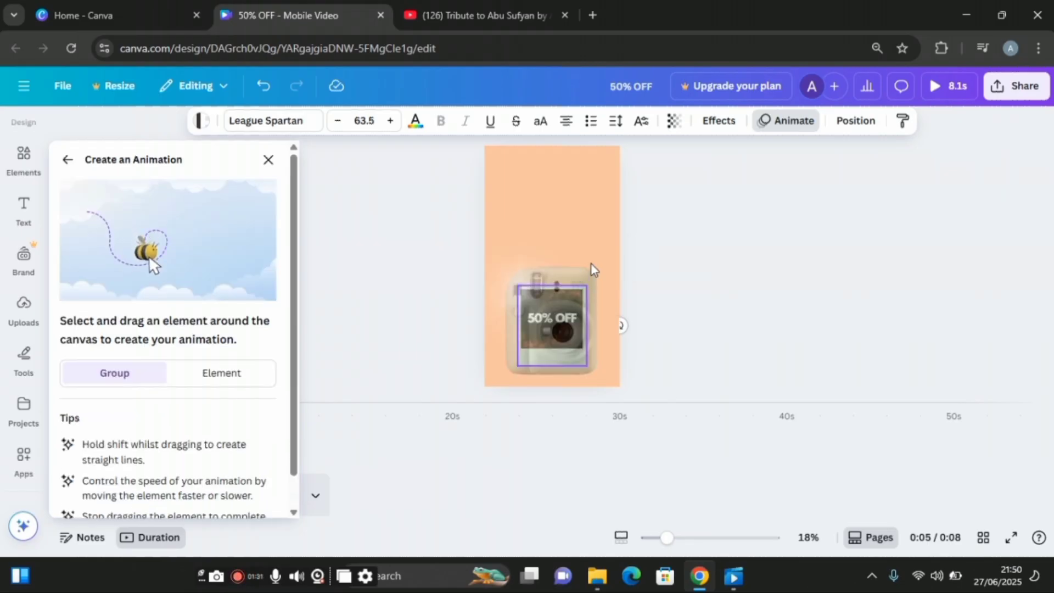
Give the phone photo polaroid on the second page a straight upward path animation out of the camera, using the Steady movement style.
left_click(852, 124)
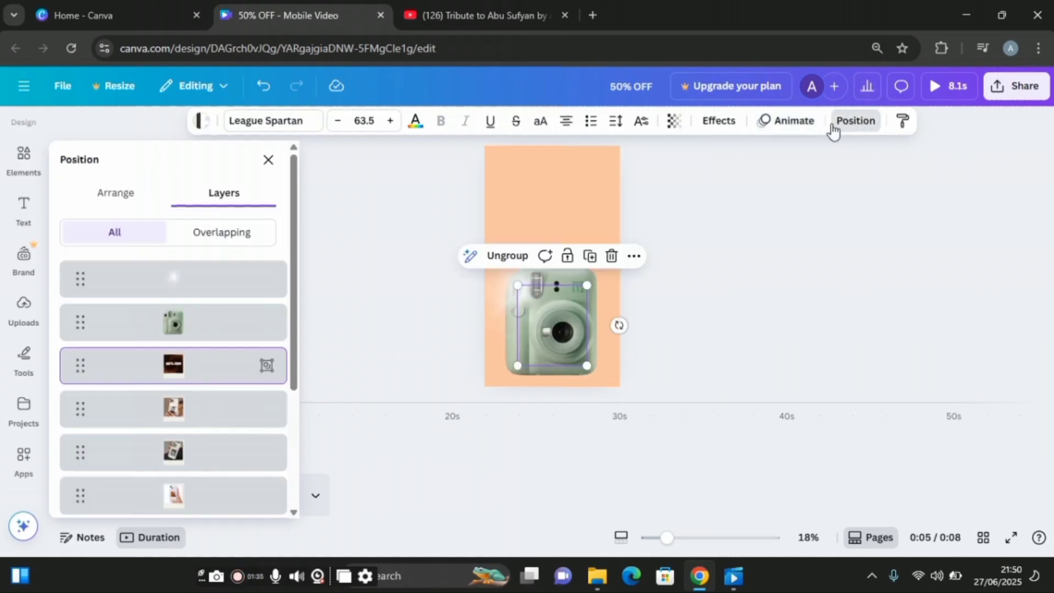
left_click(182, 411)
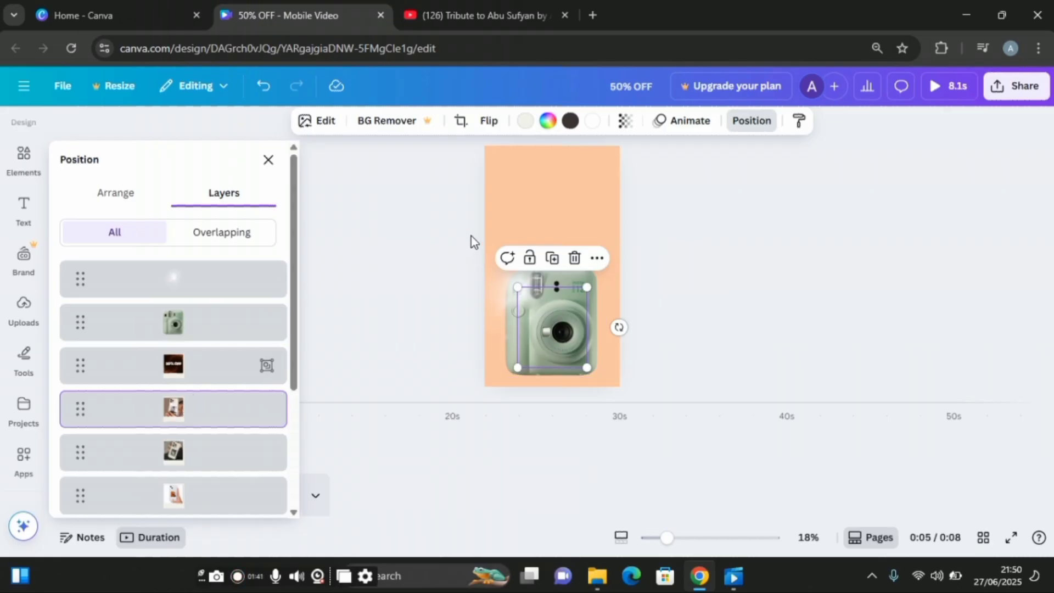
left_click(684, 124)
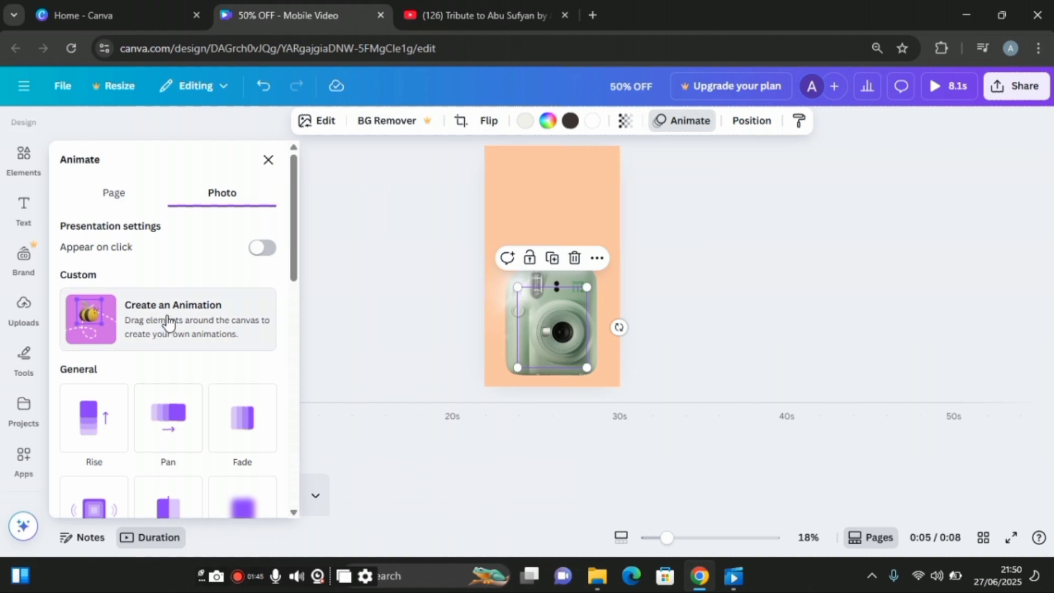
left_click(175, 323)
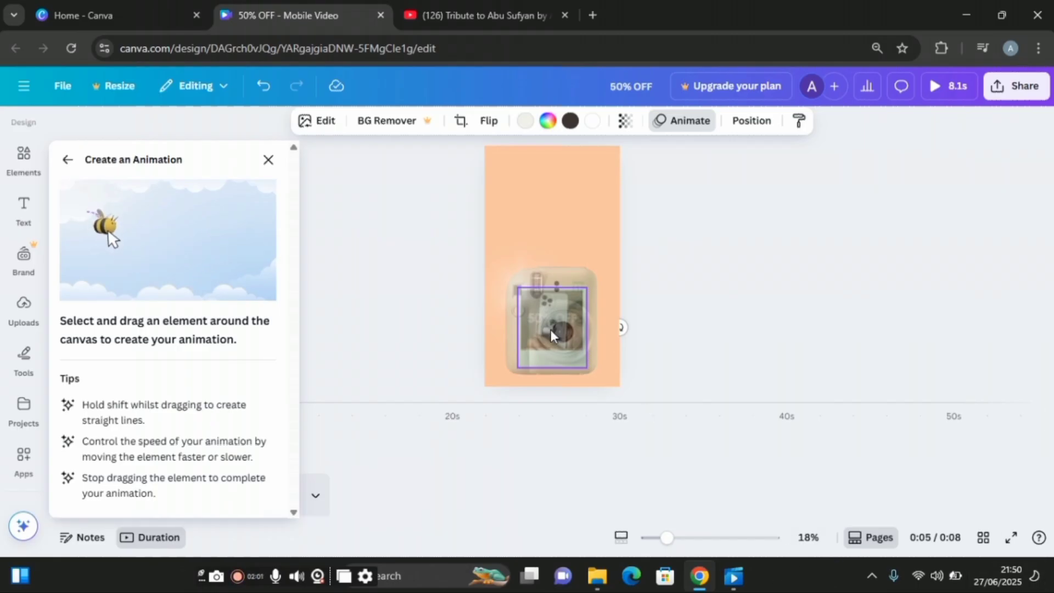
left_click_drag(552, 325, 559, 187)
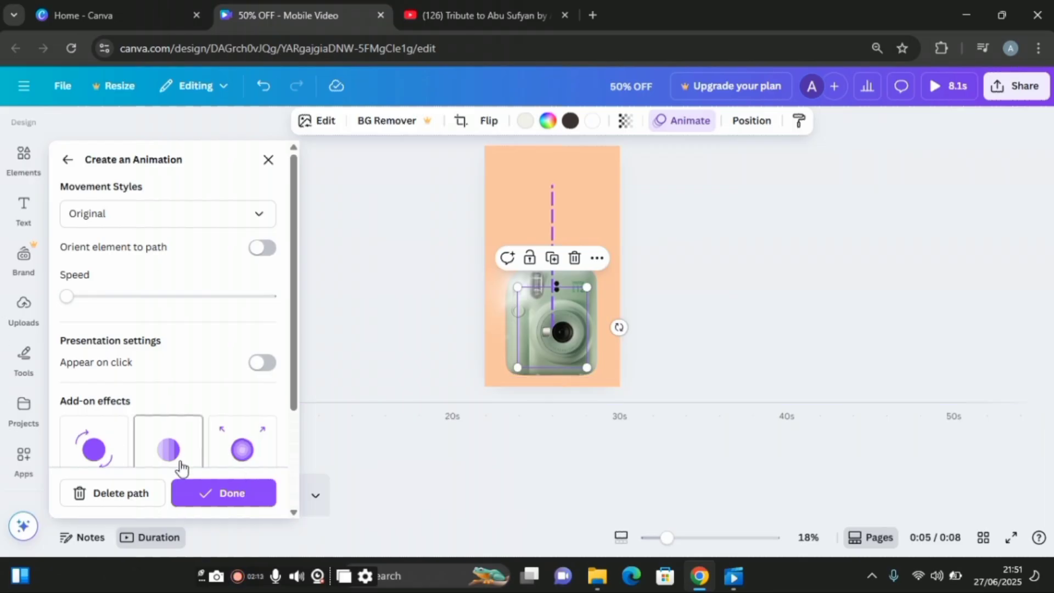
left_click(261, 218)
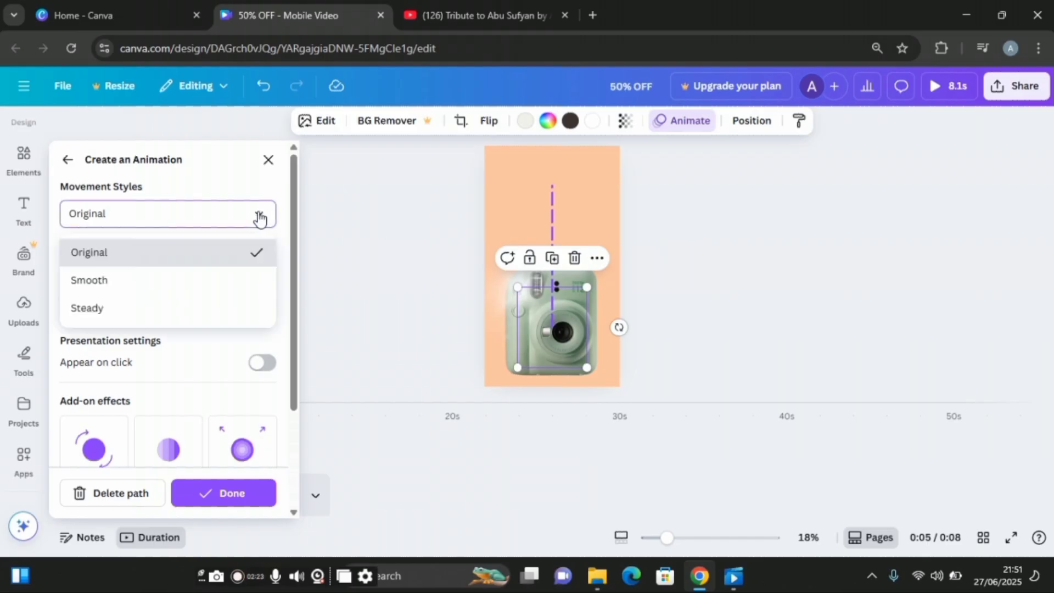
left_click(227, 312)
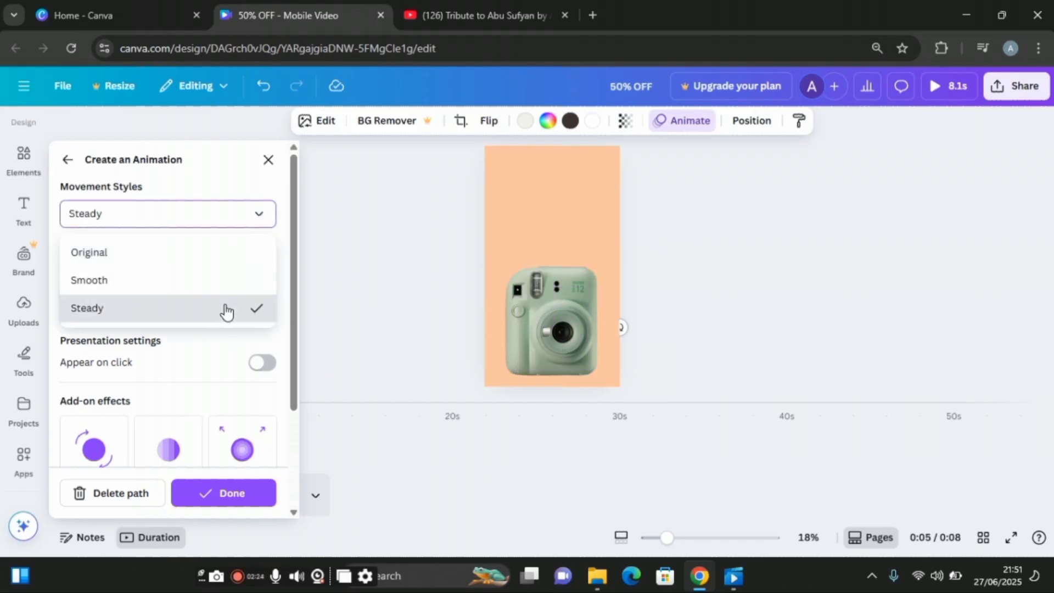
left_click(240, 493)
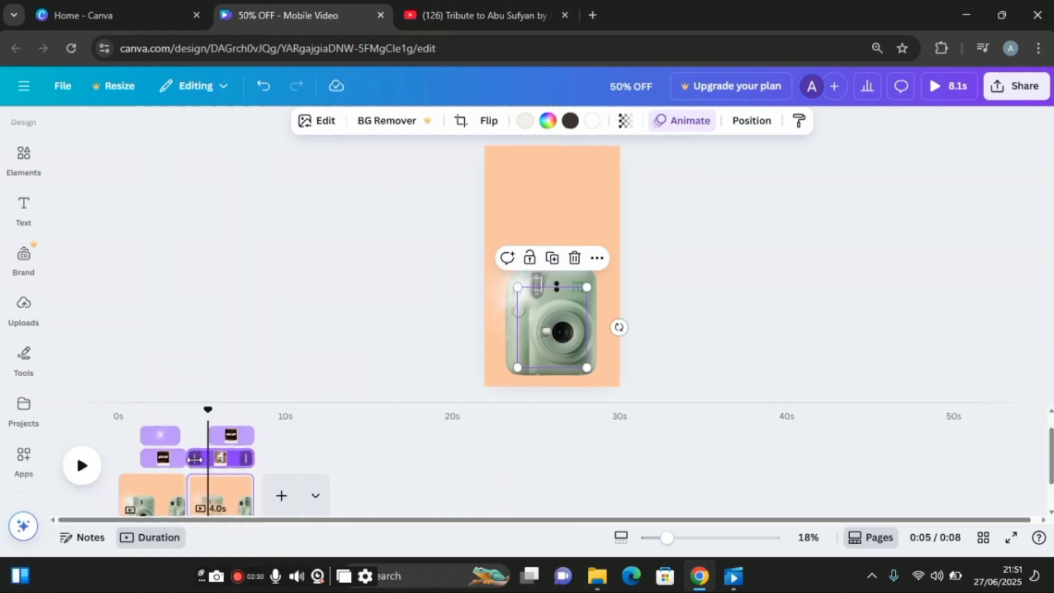
Trim the start of the second page's phone photo polaroid to match the flare's timing, and play the video from near the beginning.
left_click_drag(205, 459, 211, 458)
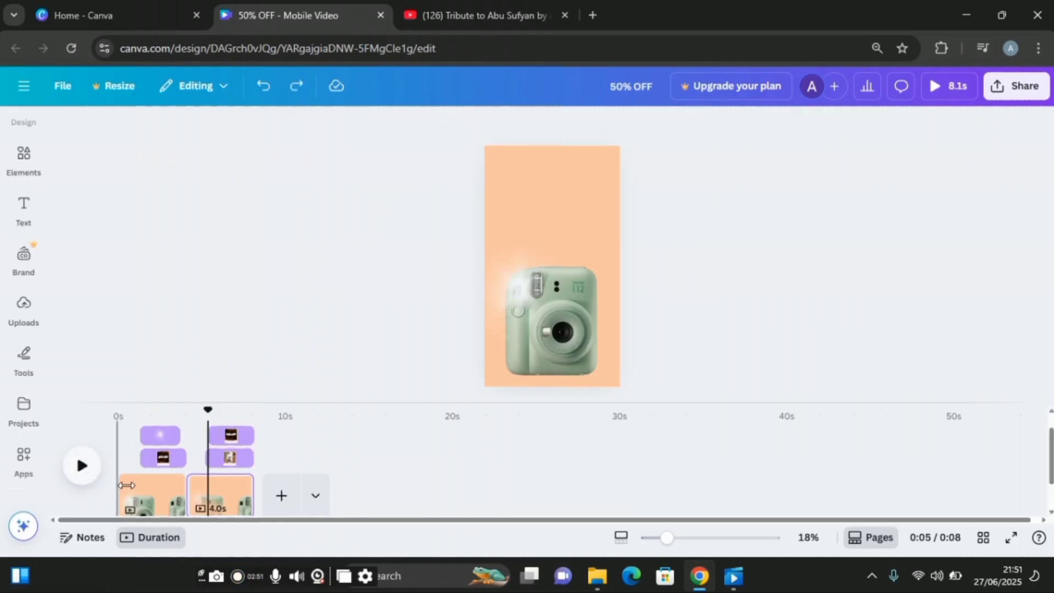
left_click_drag(126, 489, 84, 483)
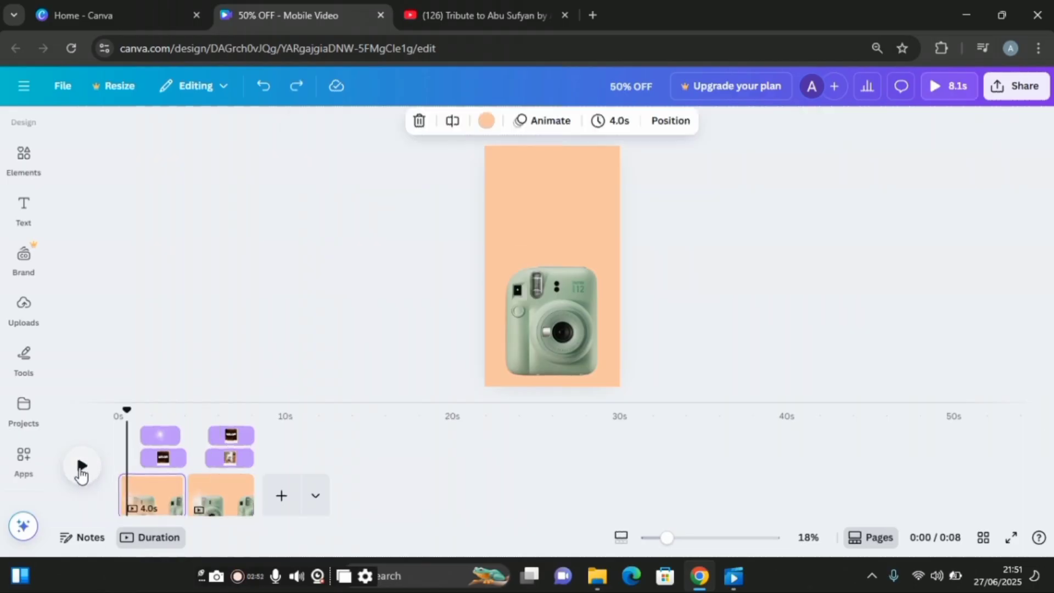
left_click(81, 467)
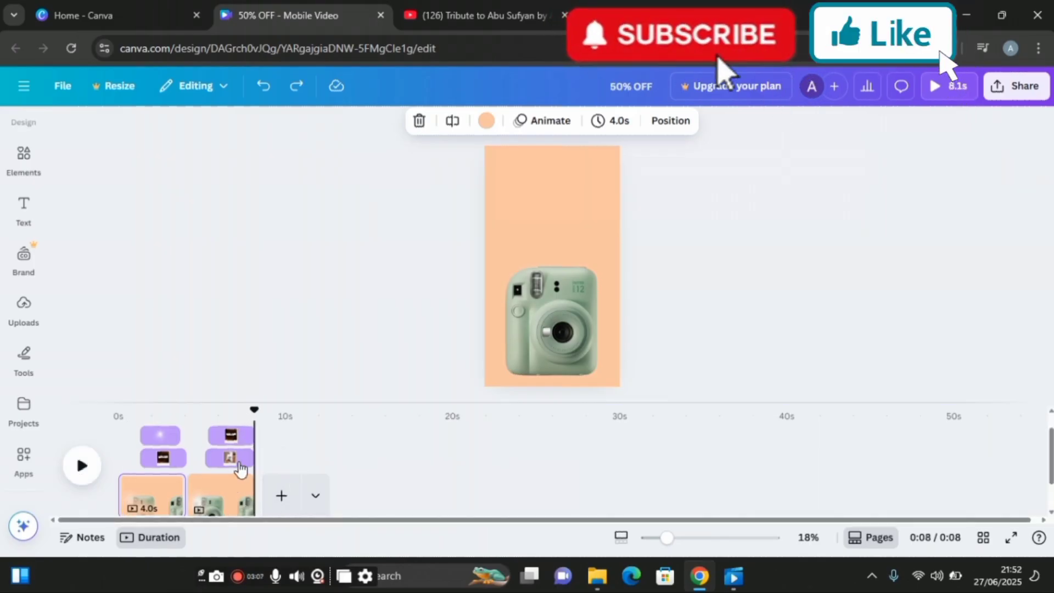
Duplicate the second page to create a third, and place a copy of the shutter sound under it, timed to its flare.
right_click(230, 498)
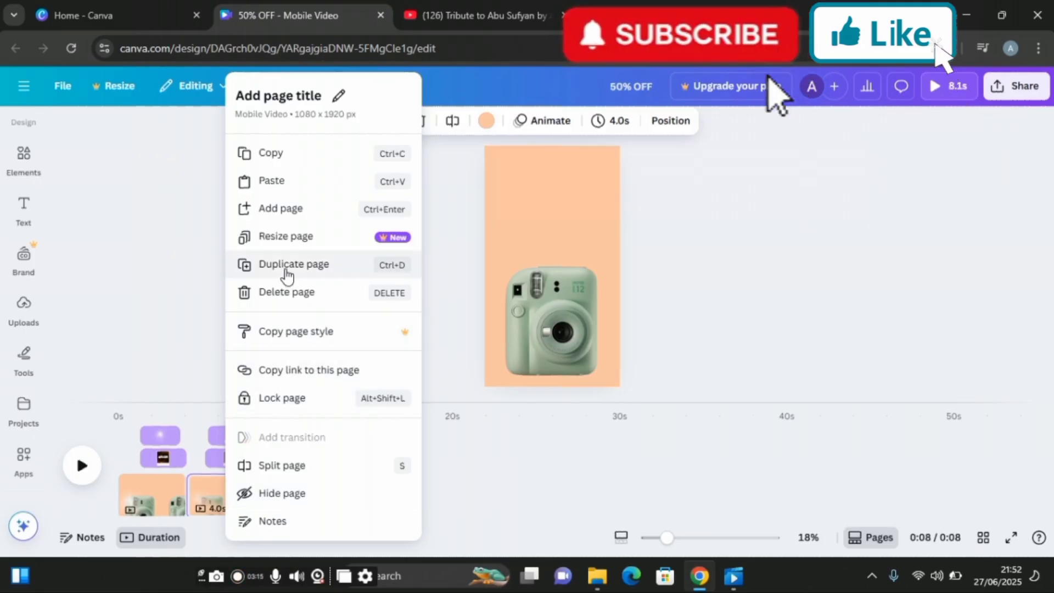
left_click(287, 271)
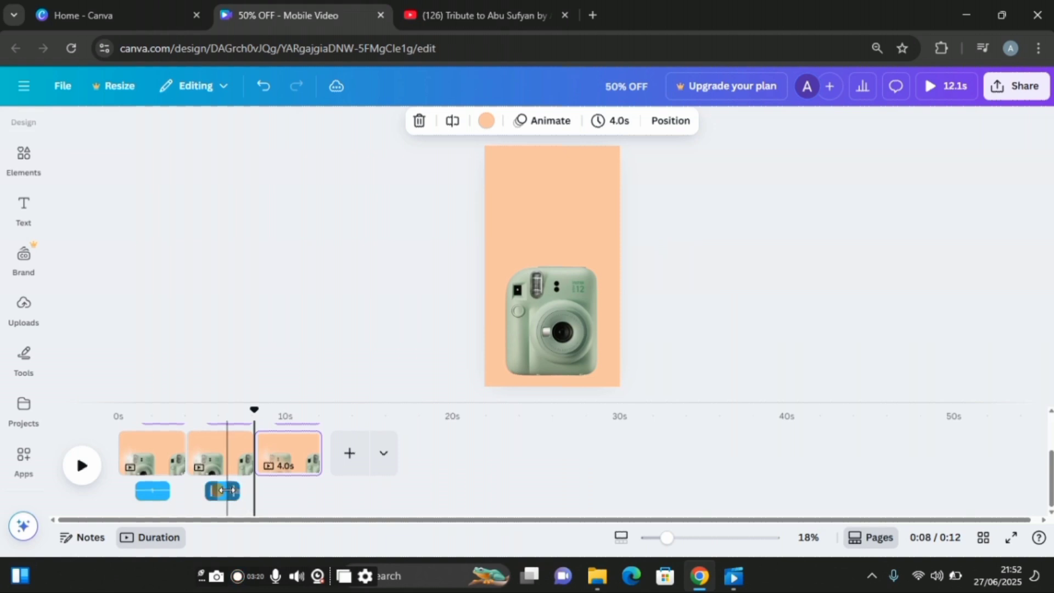
left_click(222, 497)
left_click(222, 497)
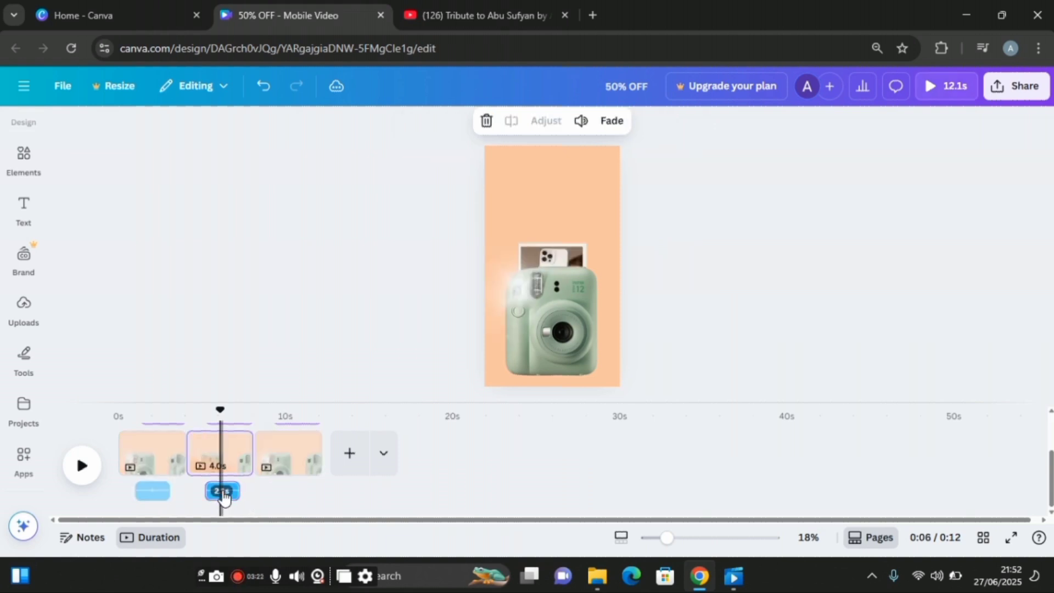
right_click(223, 492)
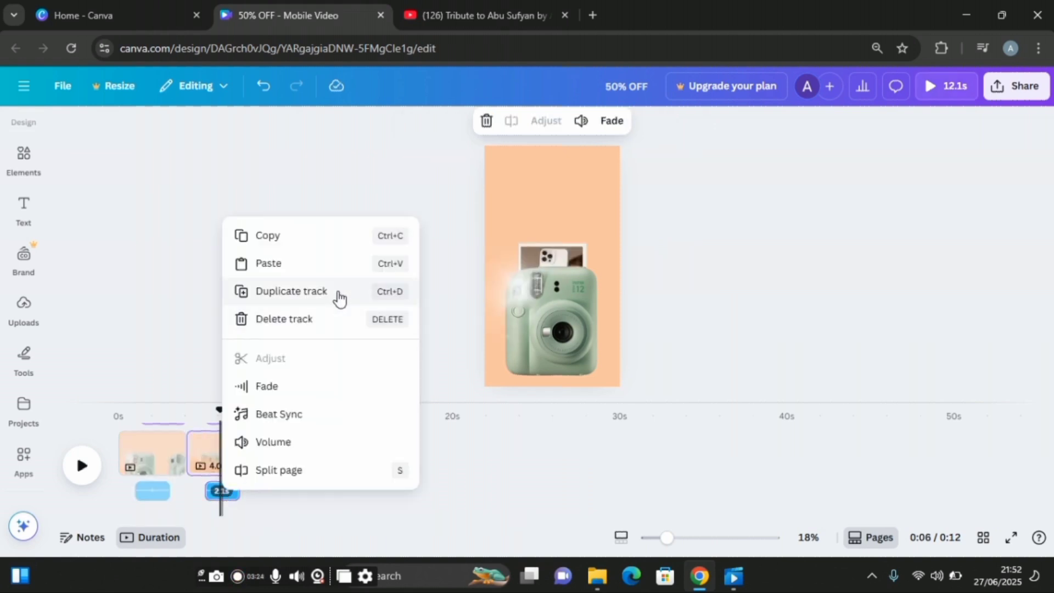
left_click(317, 302)
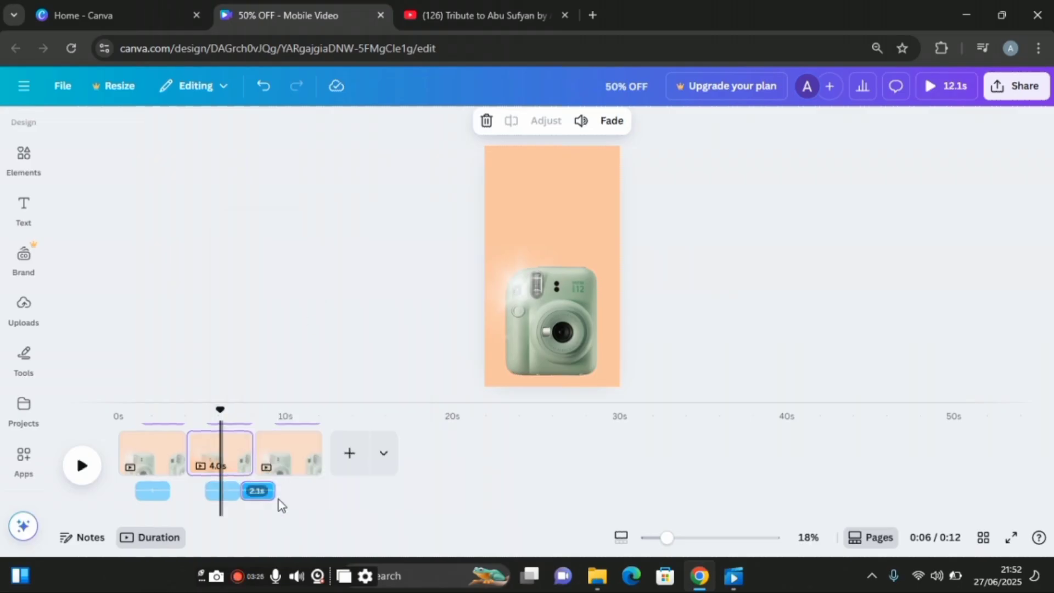
left_click_drag(260, 498, 290, 490)
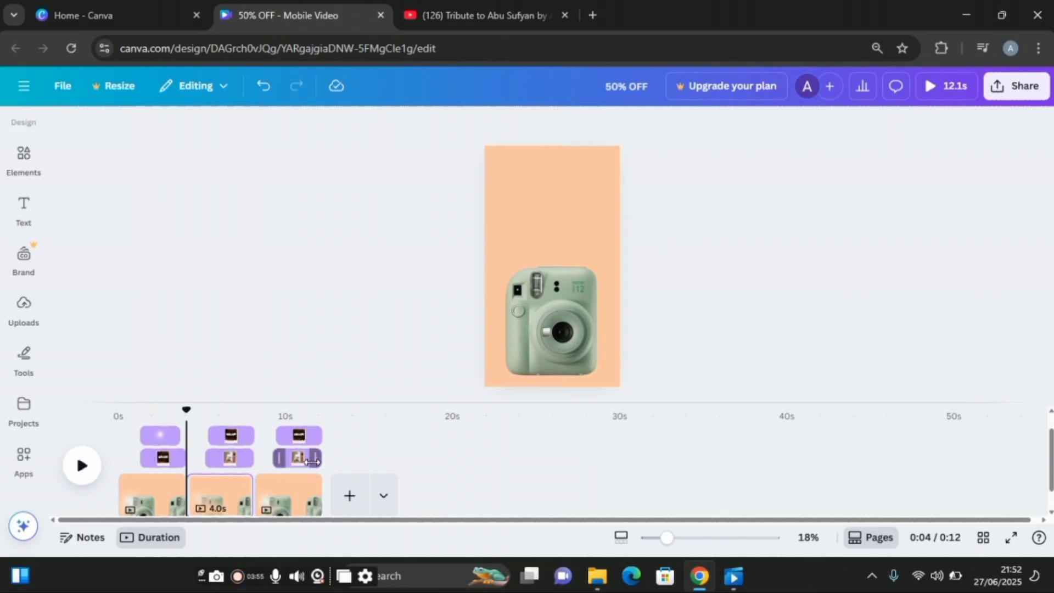
Delete the phone photo polaroid's path animation on the third page and return to the start of the video.
left_click(294, 499)
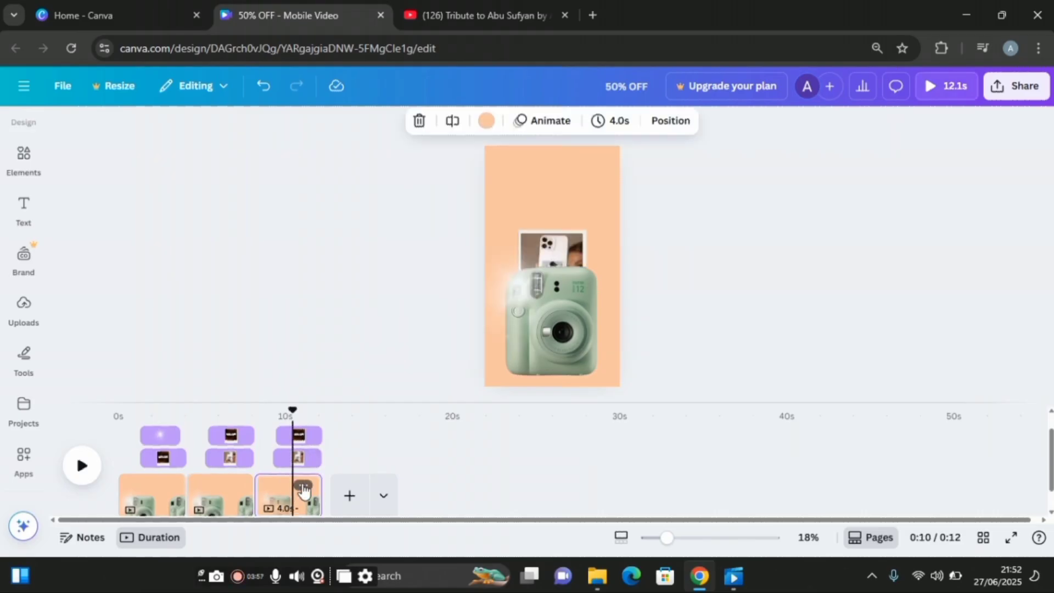
left_click(555, 327)
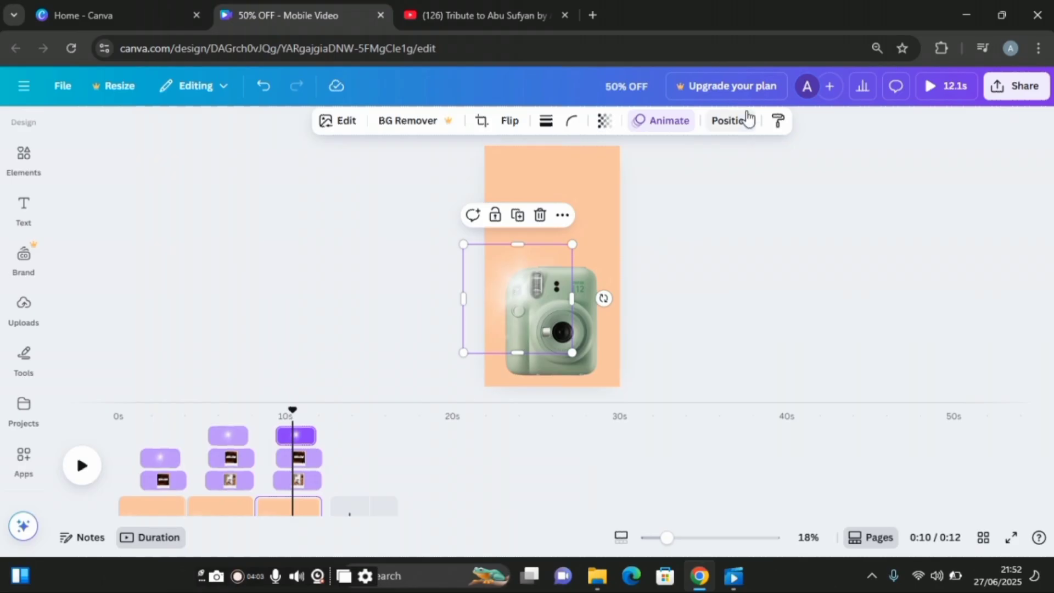
left_click(739, 122)
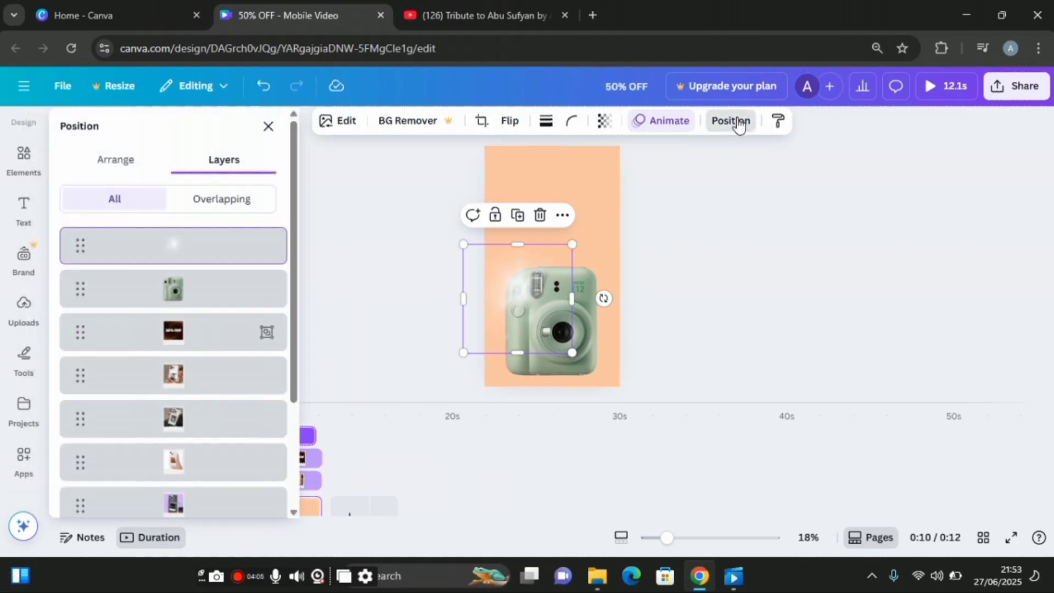
left_click(167, 379)
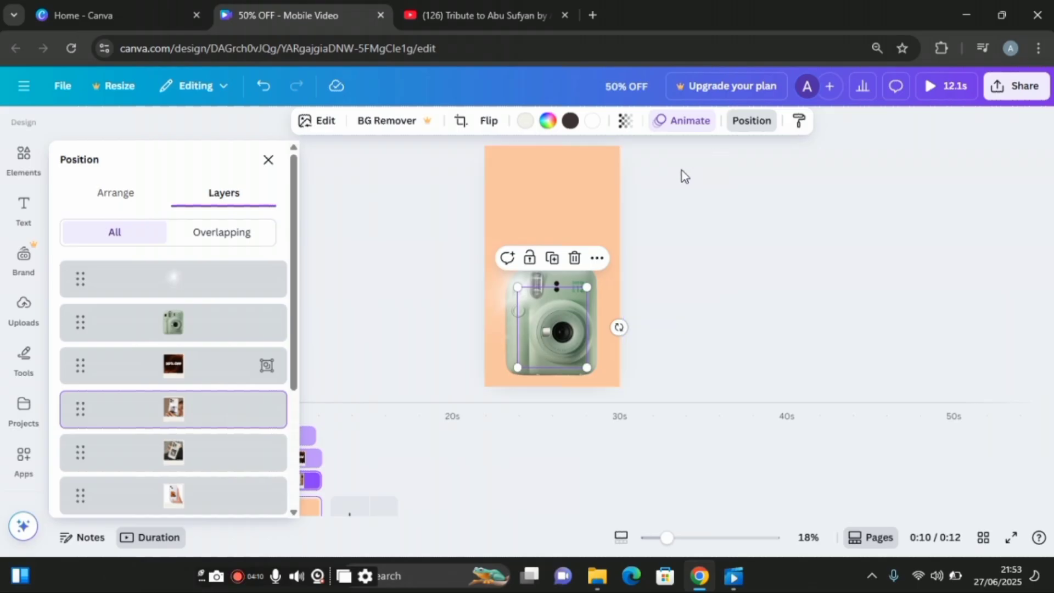
left_click(688, 121)
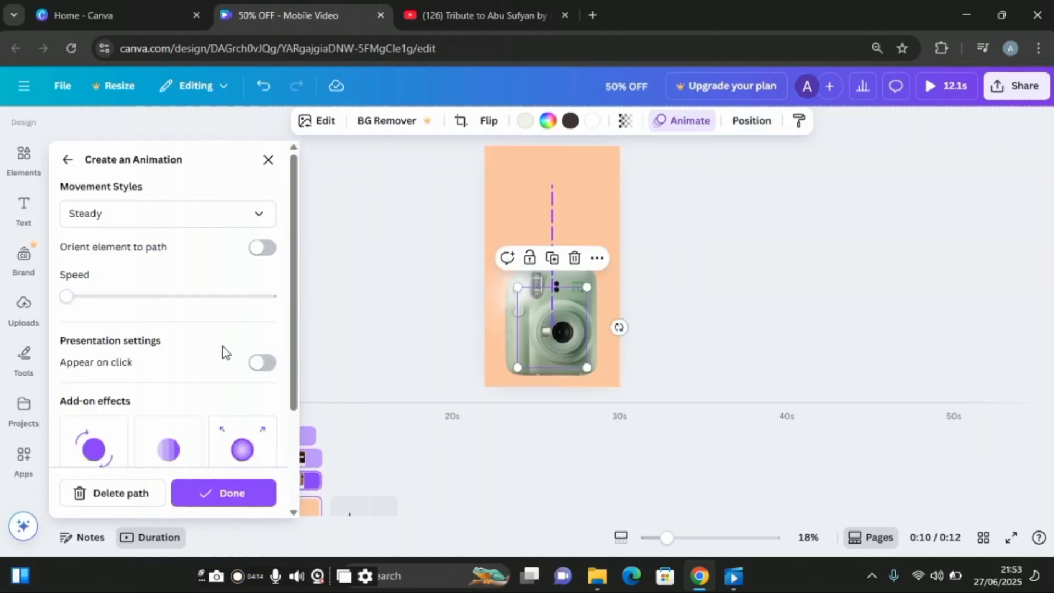
left_click(121, 496)
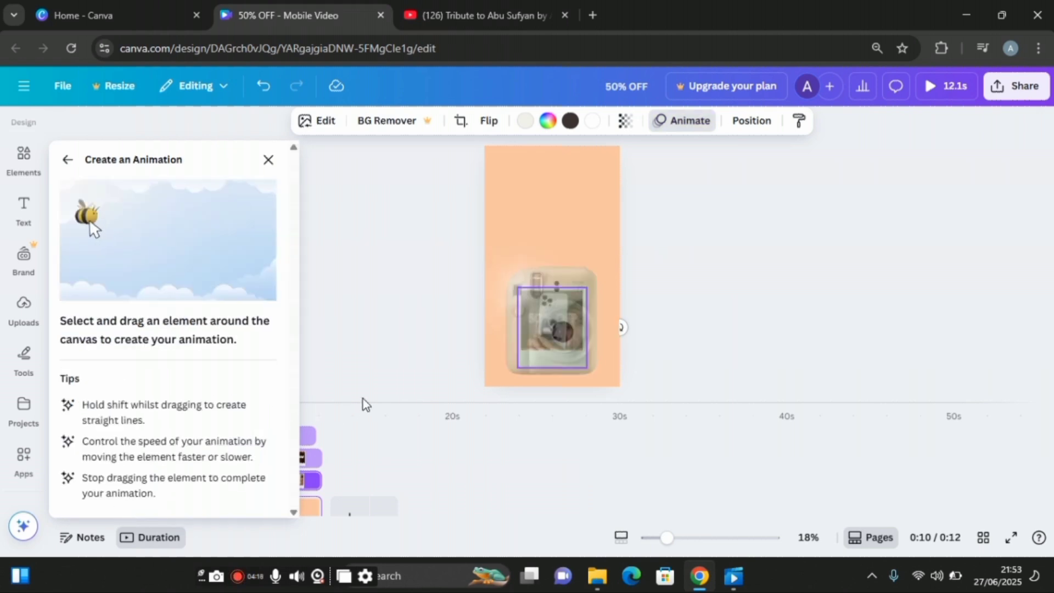
left_click(380, 385)
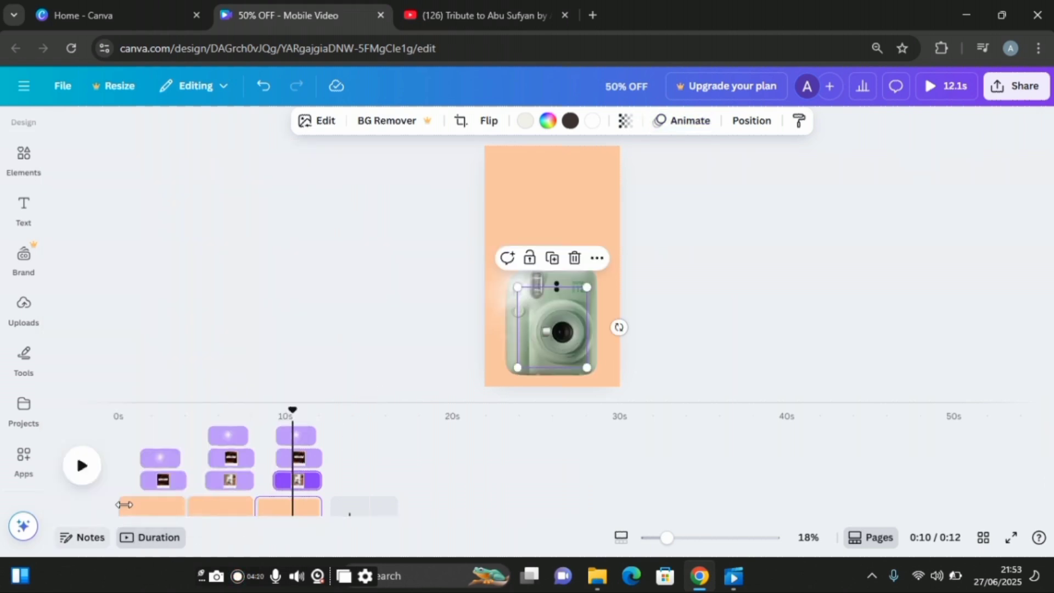
left_click(122, 505)
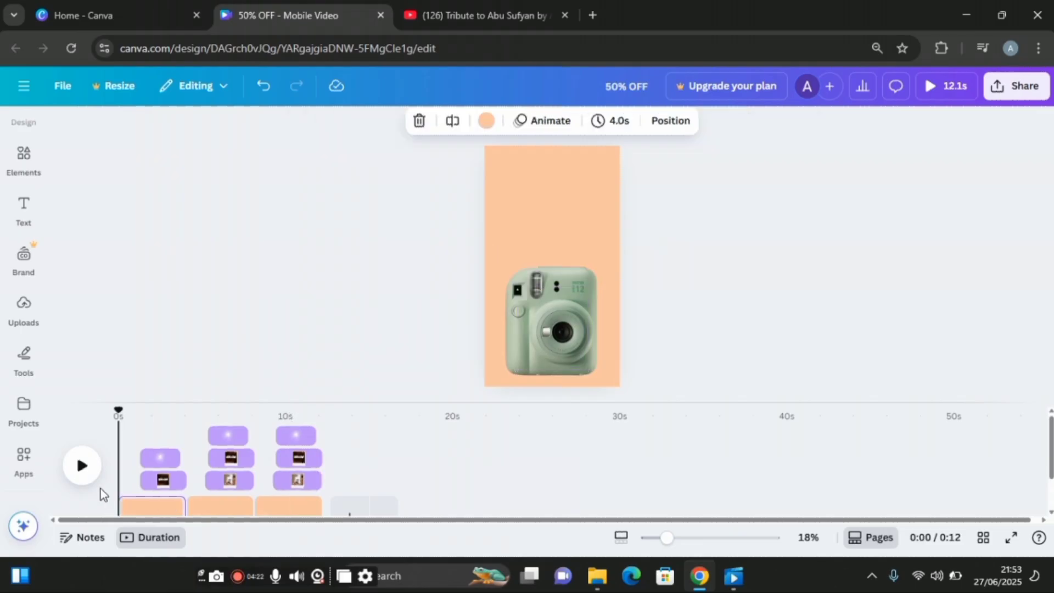
Create a straight upward path animation out of the camera for the third page's dark photo polaroid, the fifth layer from the front.
left_click(81, 468)
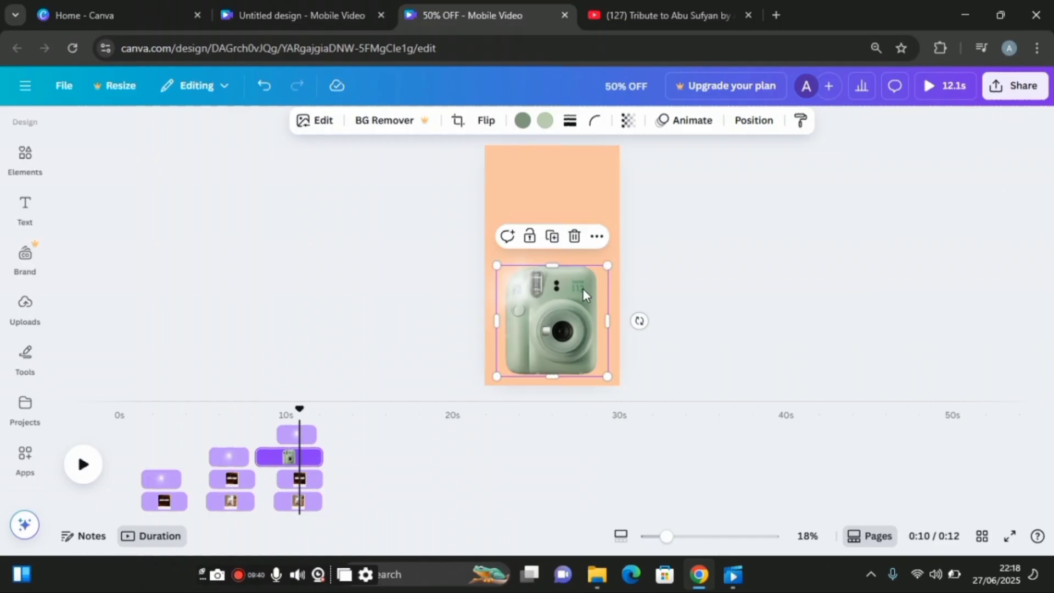
left_click(747, 132)
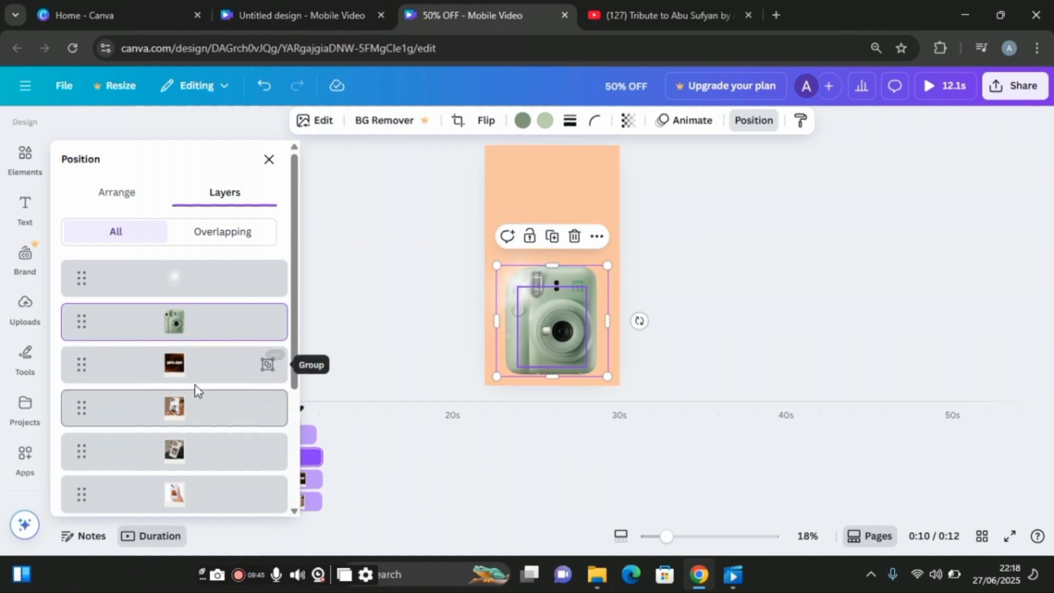
left_click(205, 457)
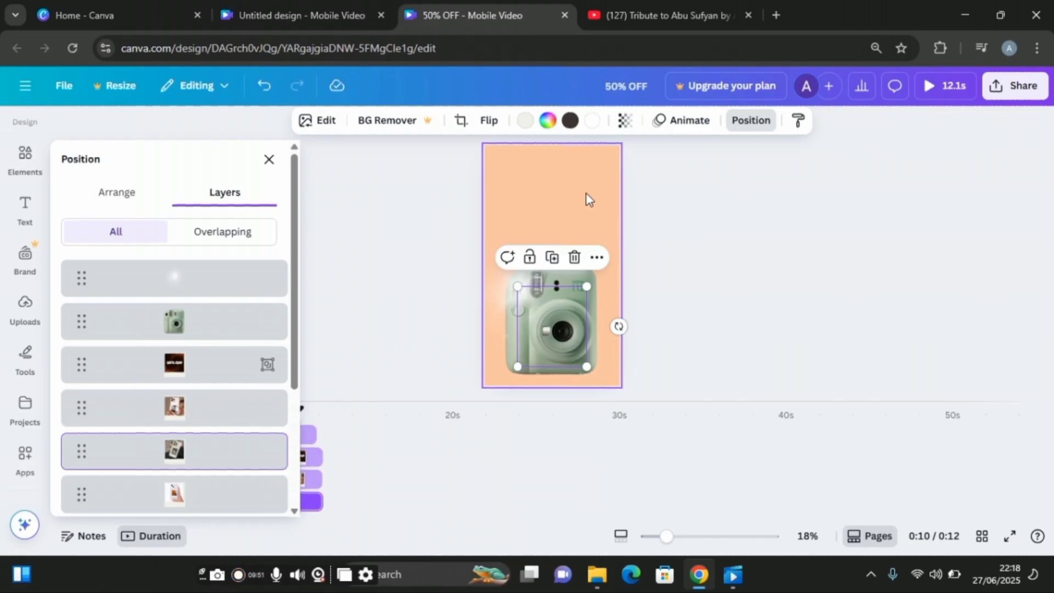
left_click(700, 122)
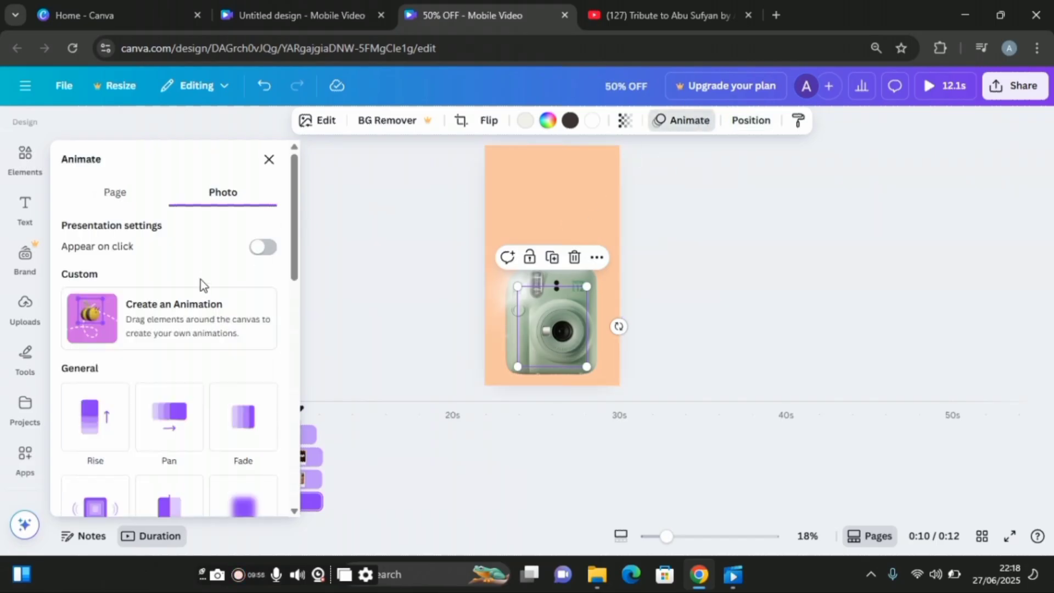
left_click(177, 313)
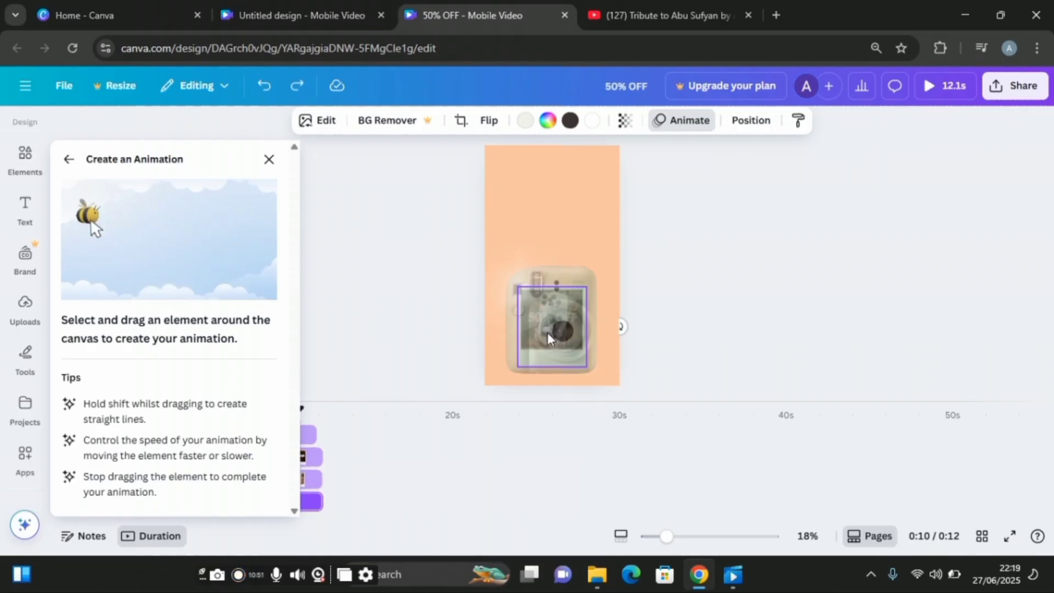
left_click_drag(548, 331, 549, 191)
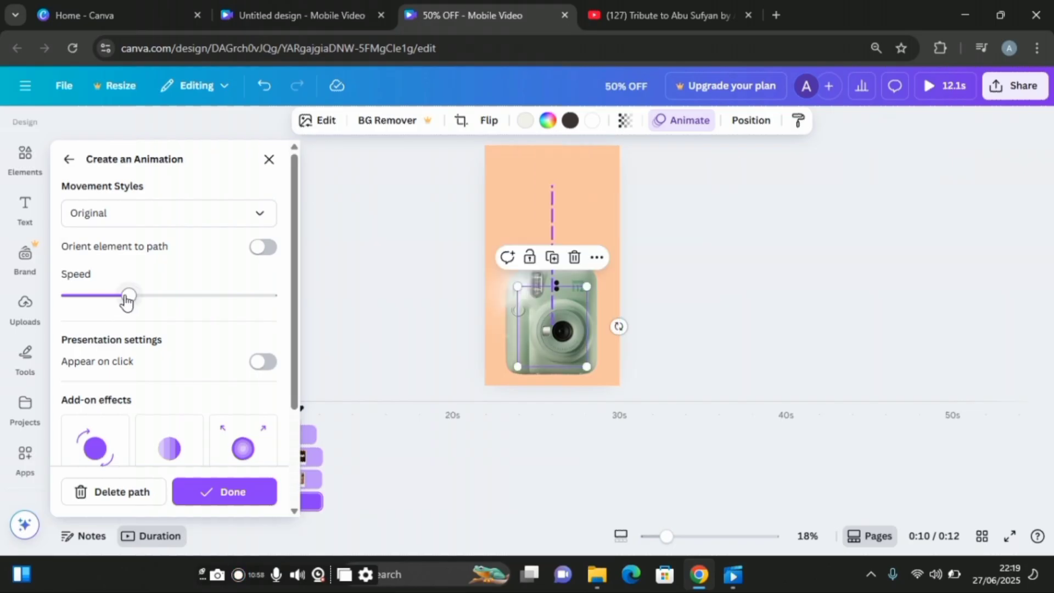
Set the dark photo polaroid's path animation to the slowest speed with the Steady movement style.
left_click_drag(129, 298, 46, 297)
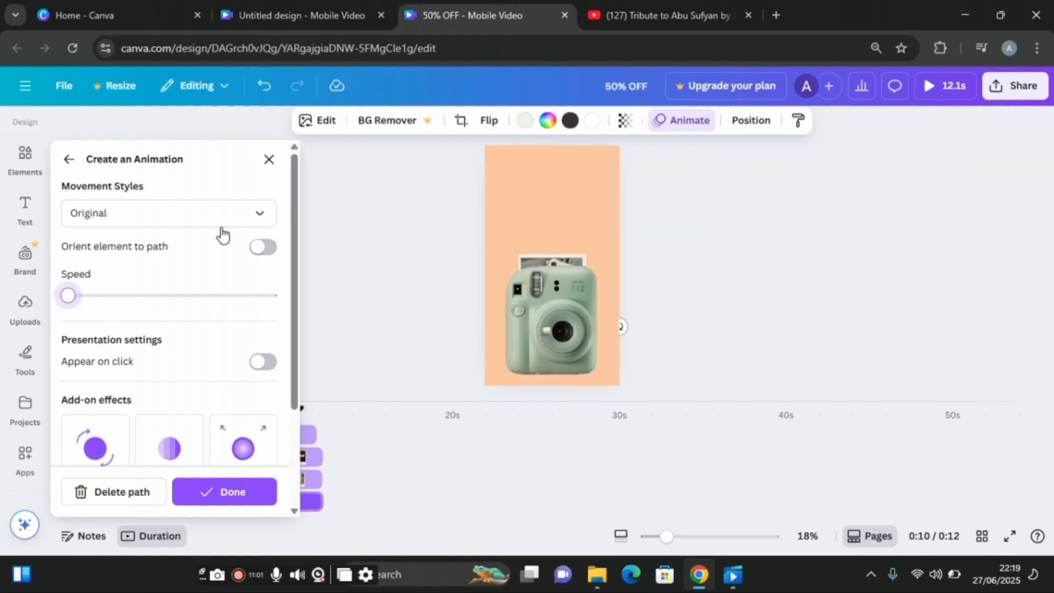
left_click(261, 219)
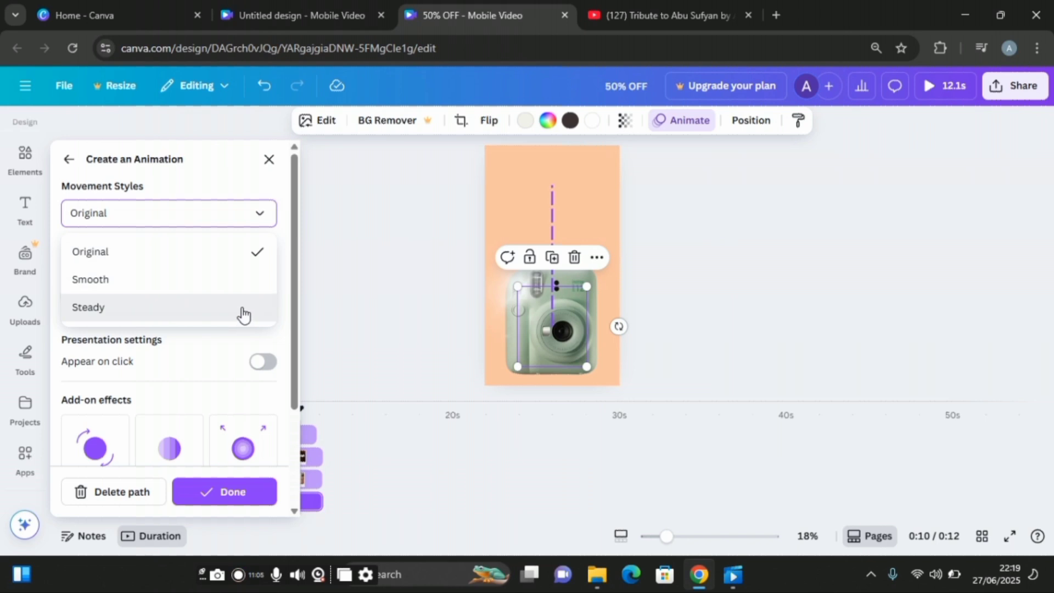
left_click(244, 309)
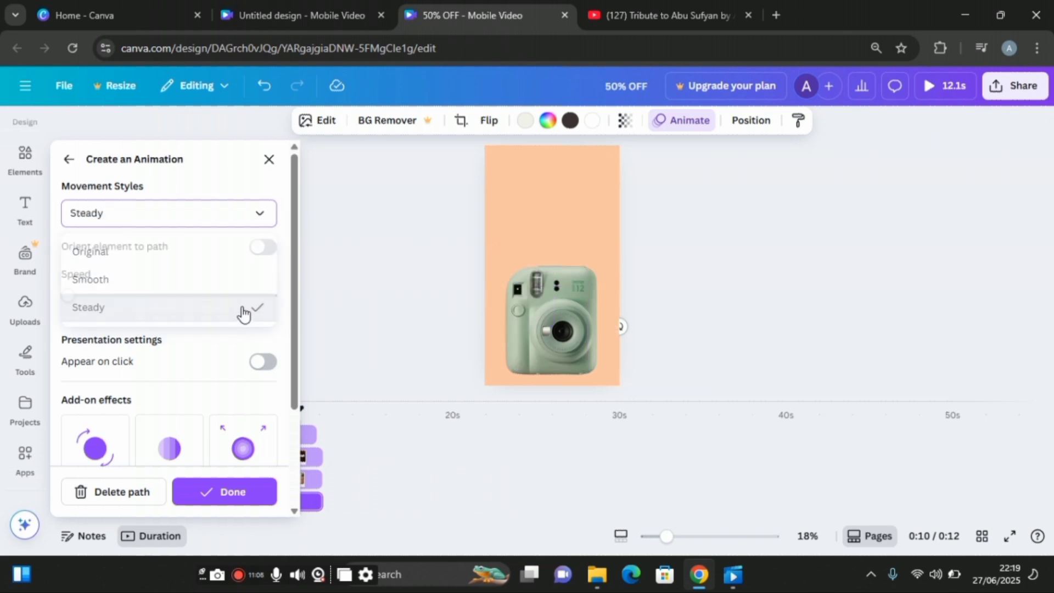
left_click(256, 499)
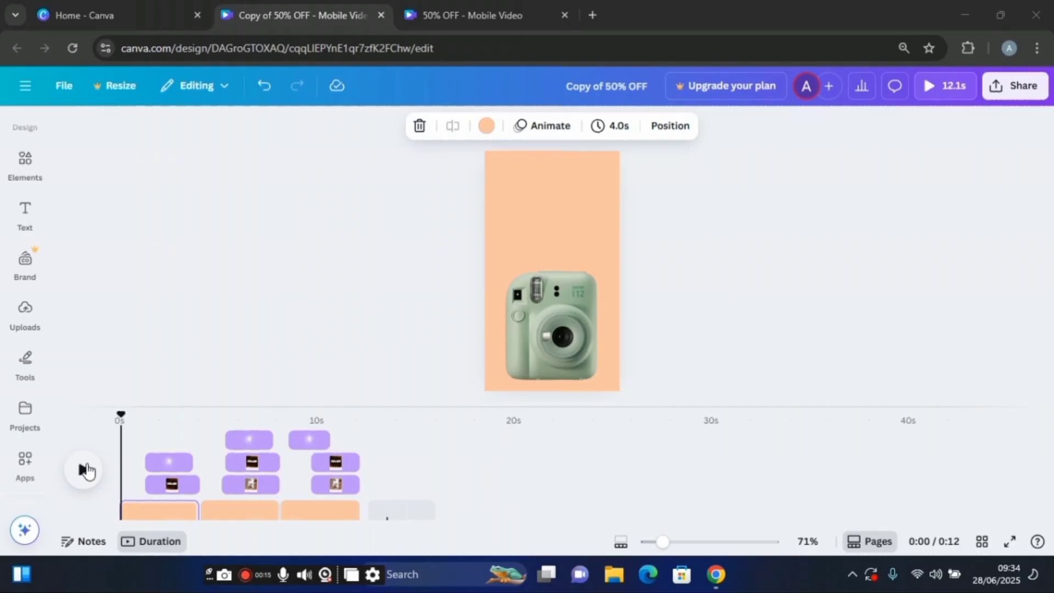
Play the three-page copy and the full 50% OFF video, and preview the full video through to the ORDER NOW polaroid.
left_click(83, 472)
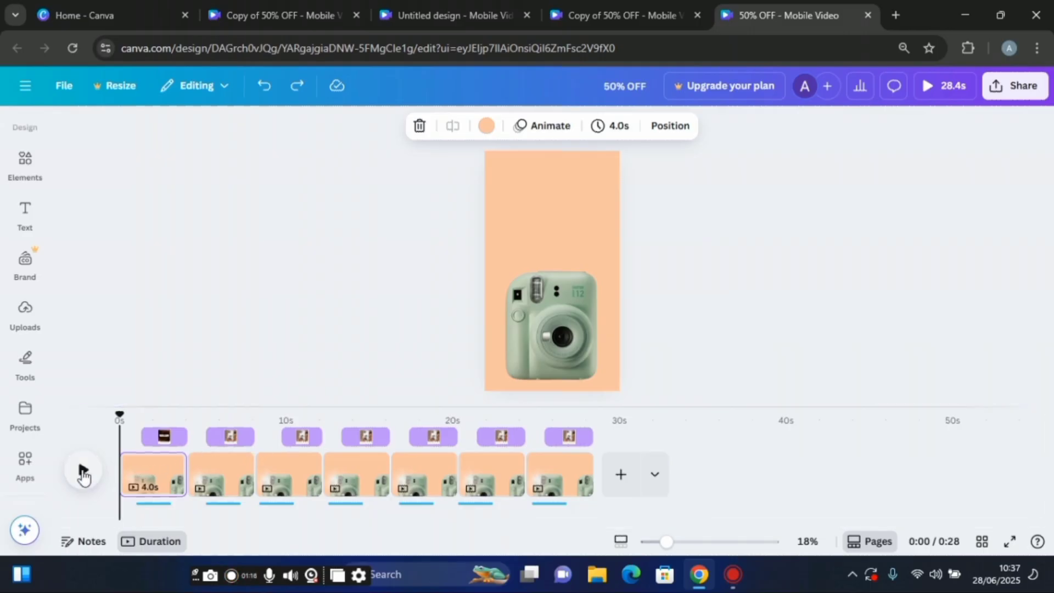
left_click(82, 472)
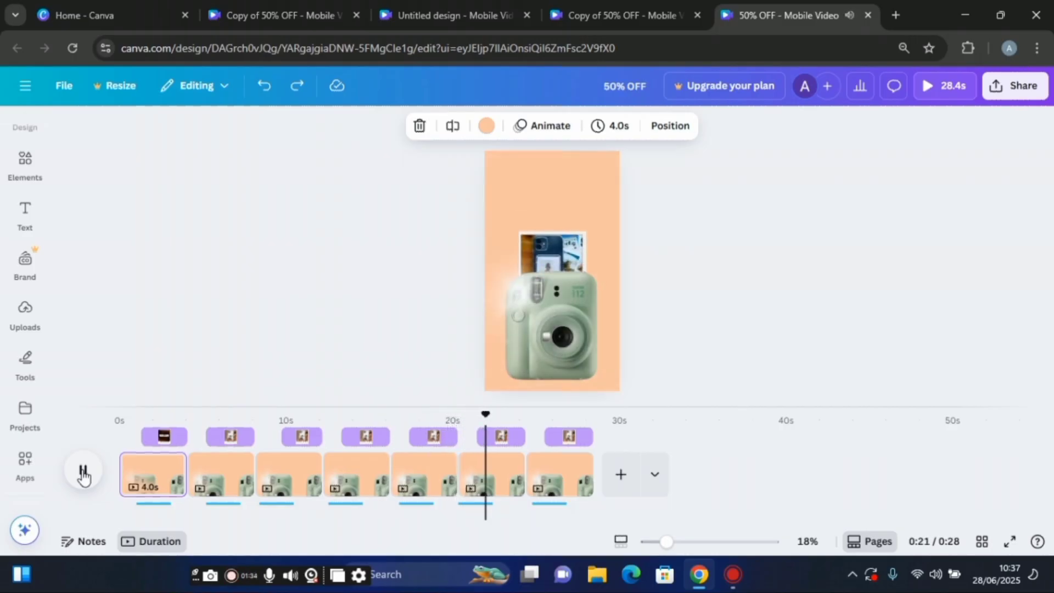
left_click(929, 88)
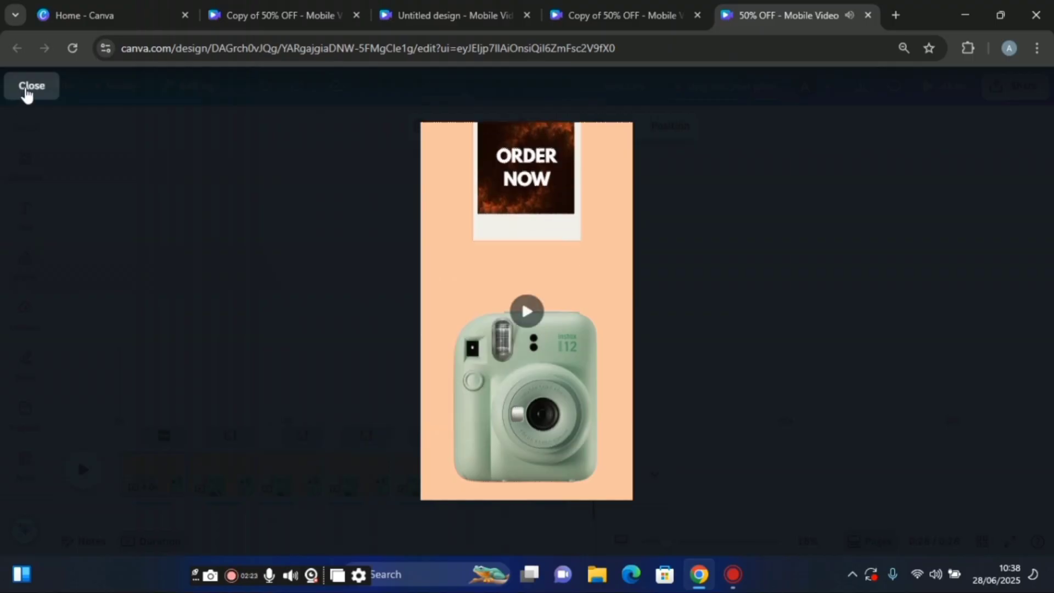
left_click(25, 88)
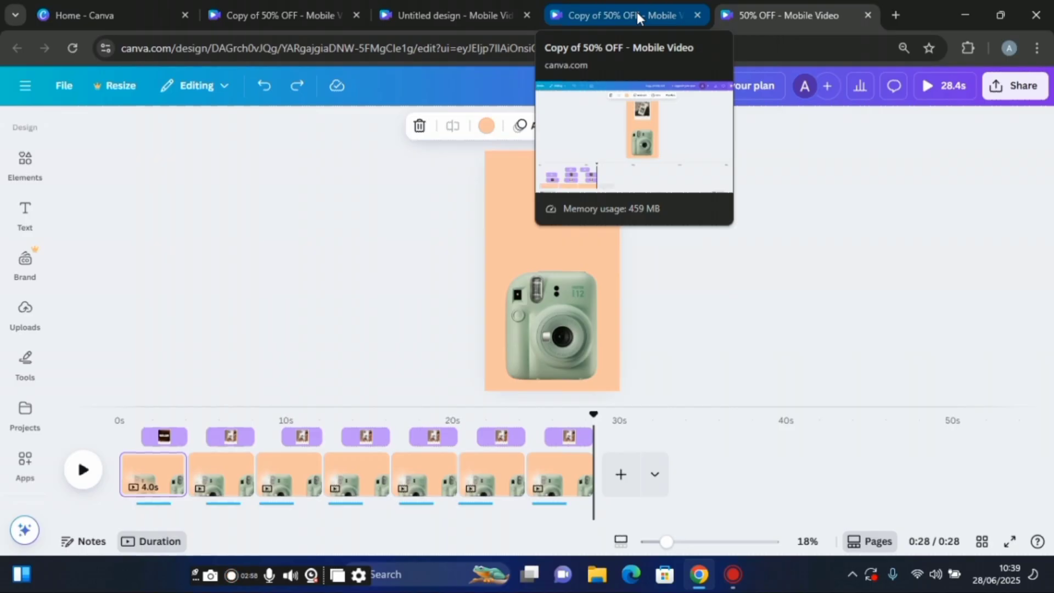
left_click(757, 10)
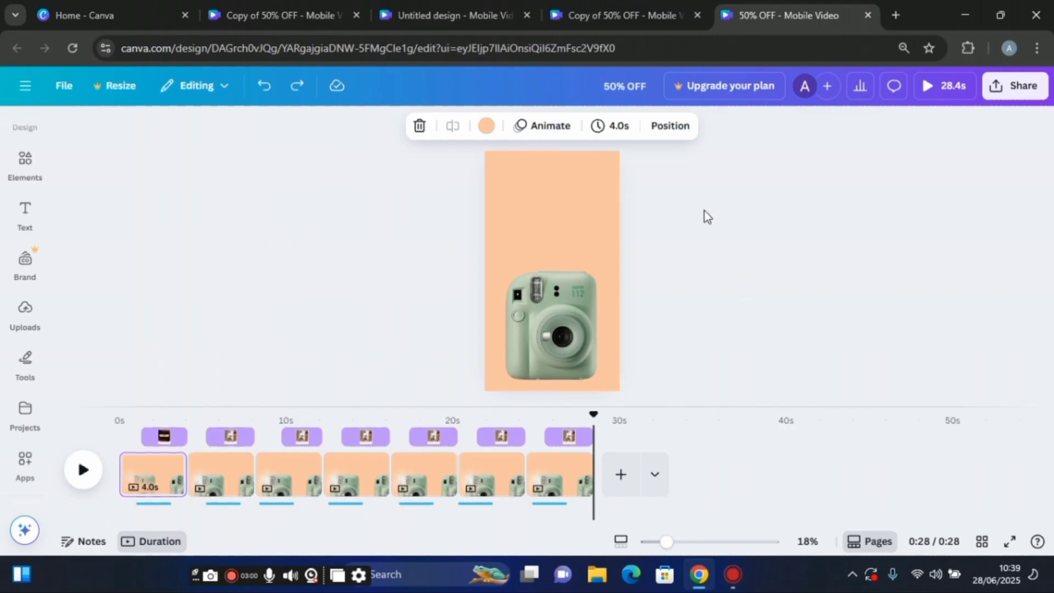